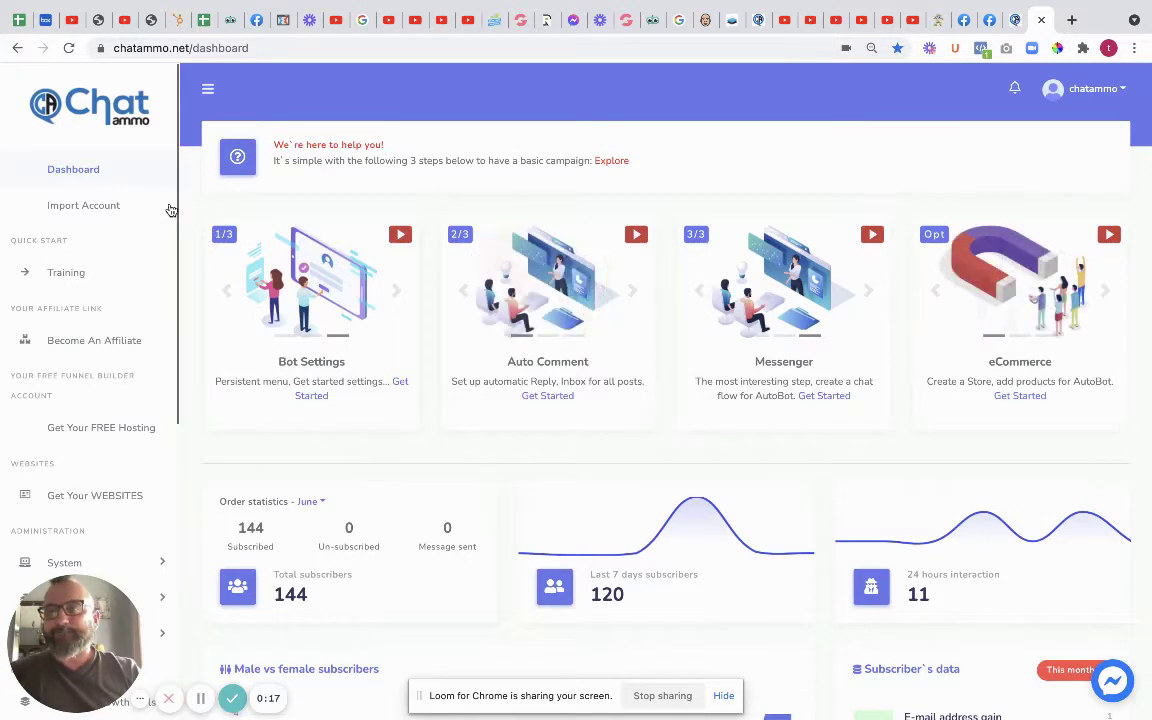
Step: Open the ecommerce store section and start creating a new store with the Digital store type
drag(176, 208, 182, 525)
click(100, 446)
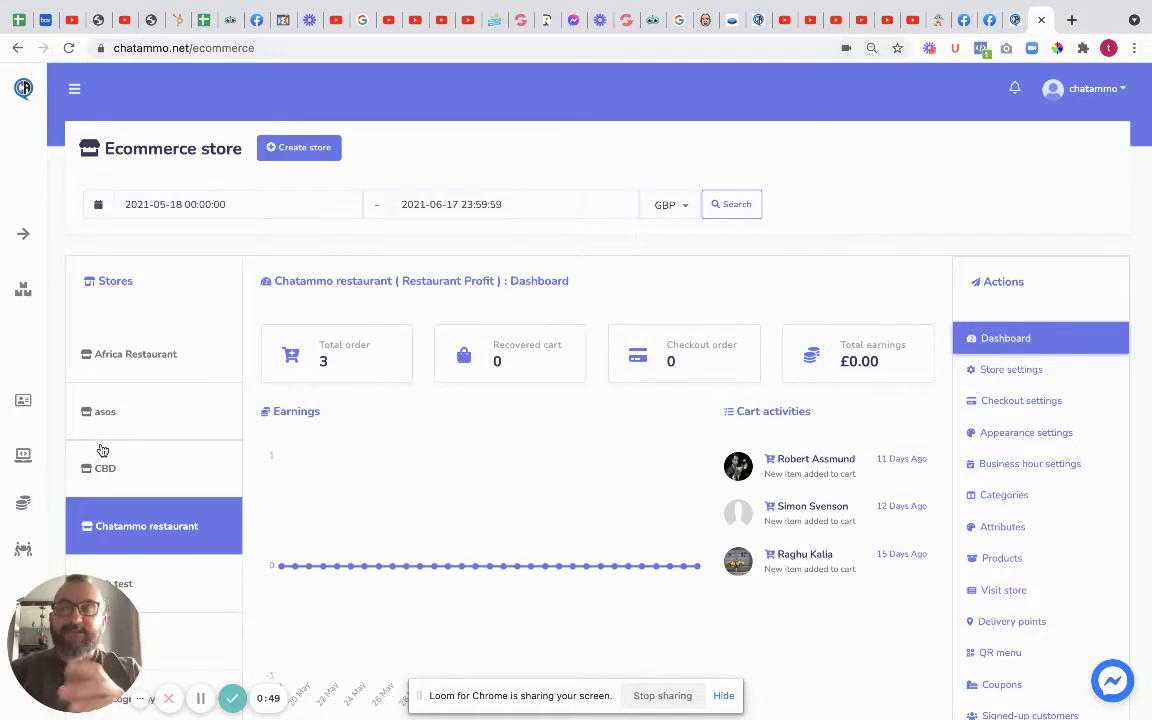
click(304, 150)
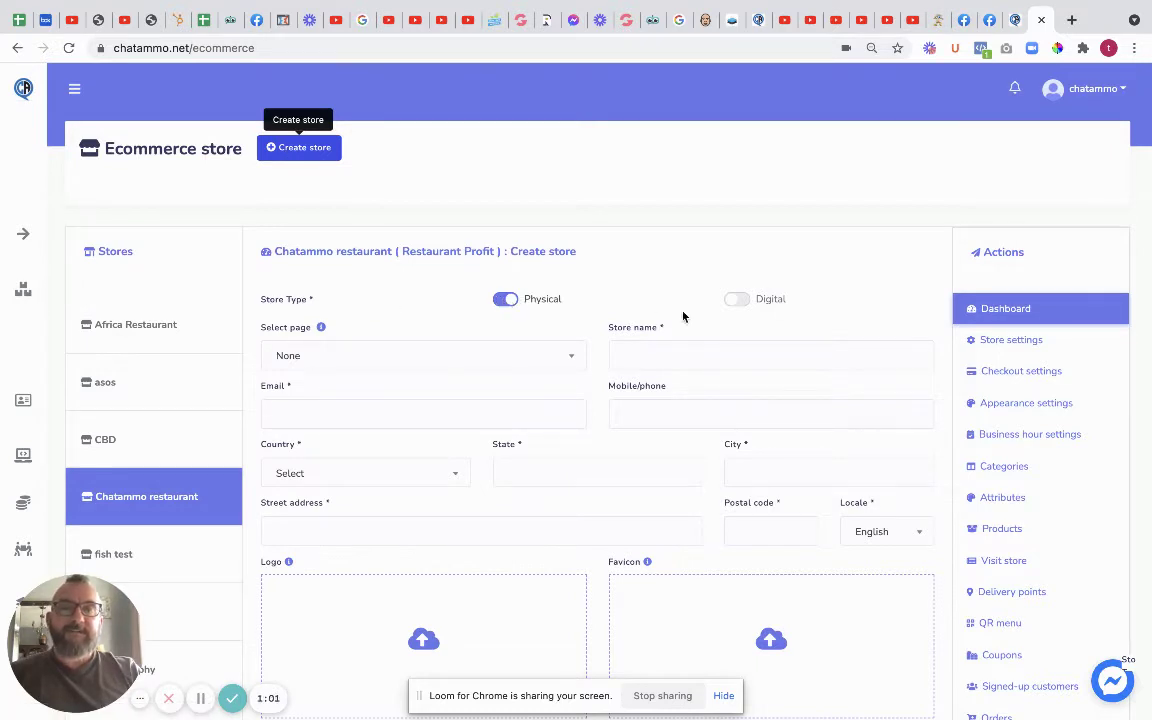
click(745, 302)
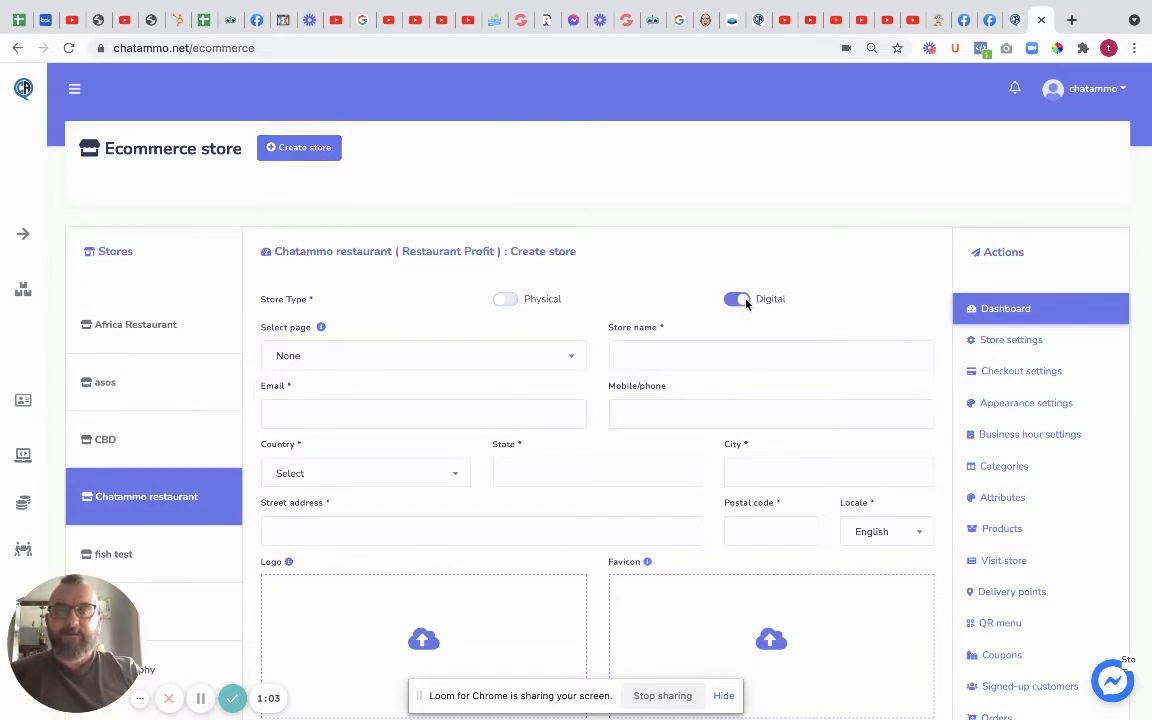
Step: Link the new store to the page Restaurant Owner - Chatammo
click(571, 360)
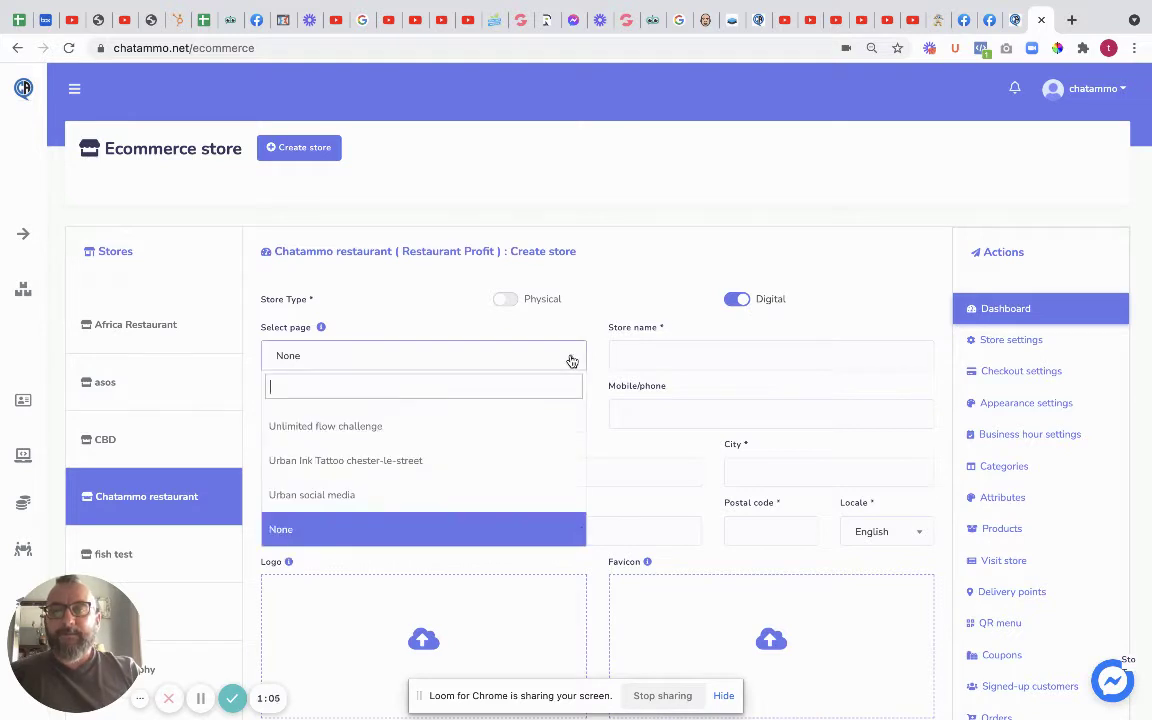
text(res)
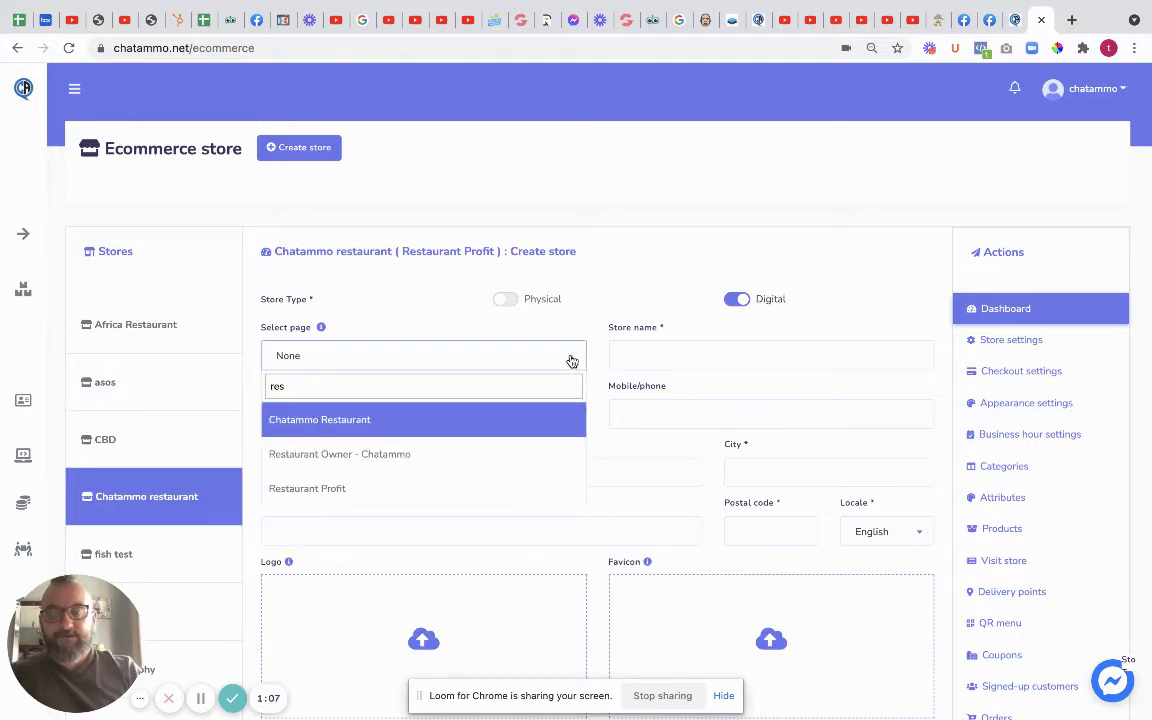
click(400, 458)
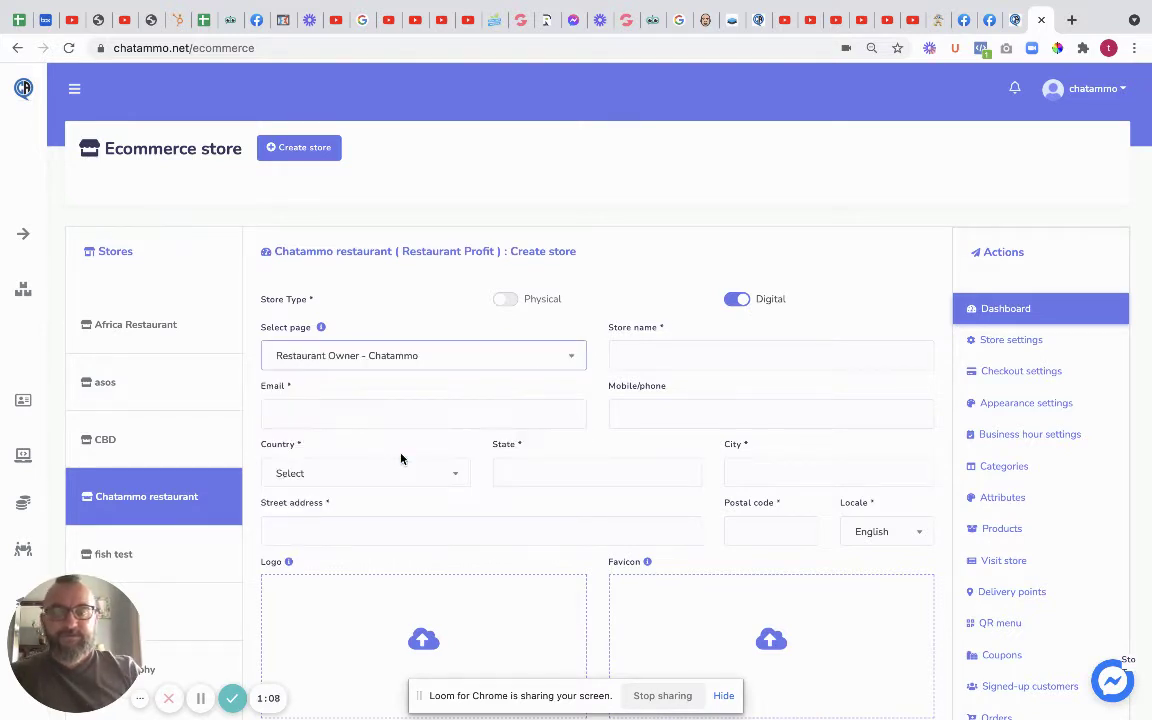
Step: Enter Done For You as the store name
click(656, 357)
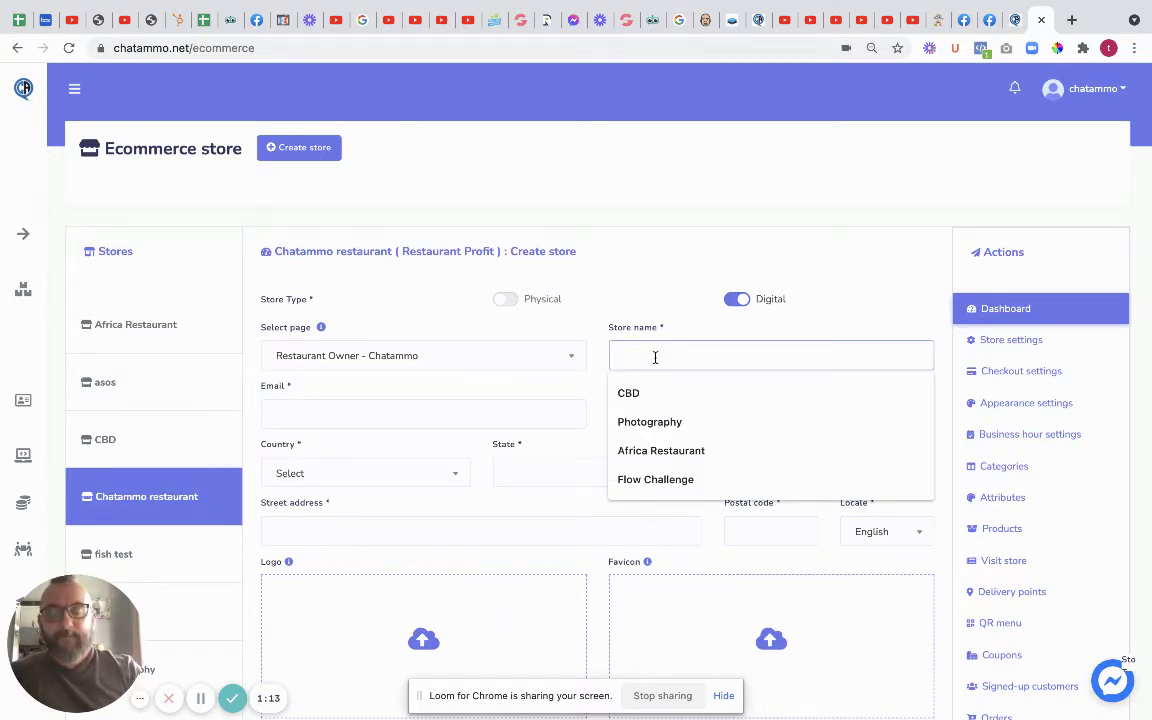
text(Bu)
key(BackSpace)
key(BackSpace)
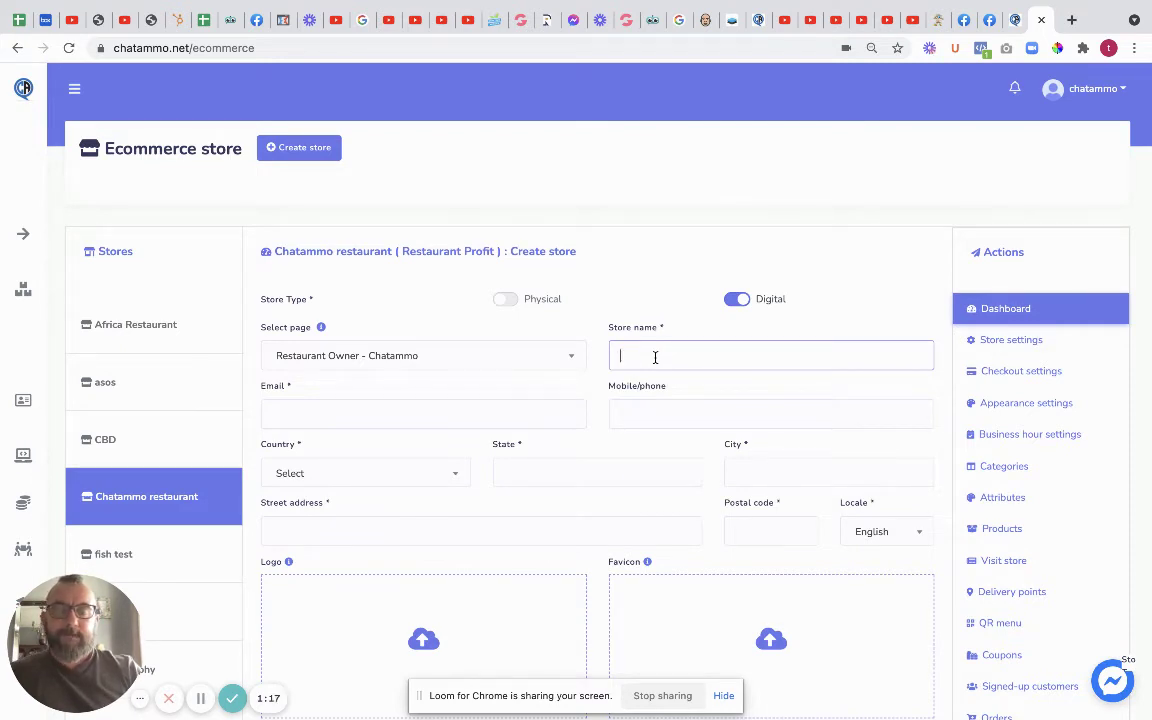
text(D)
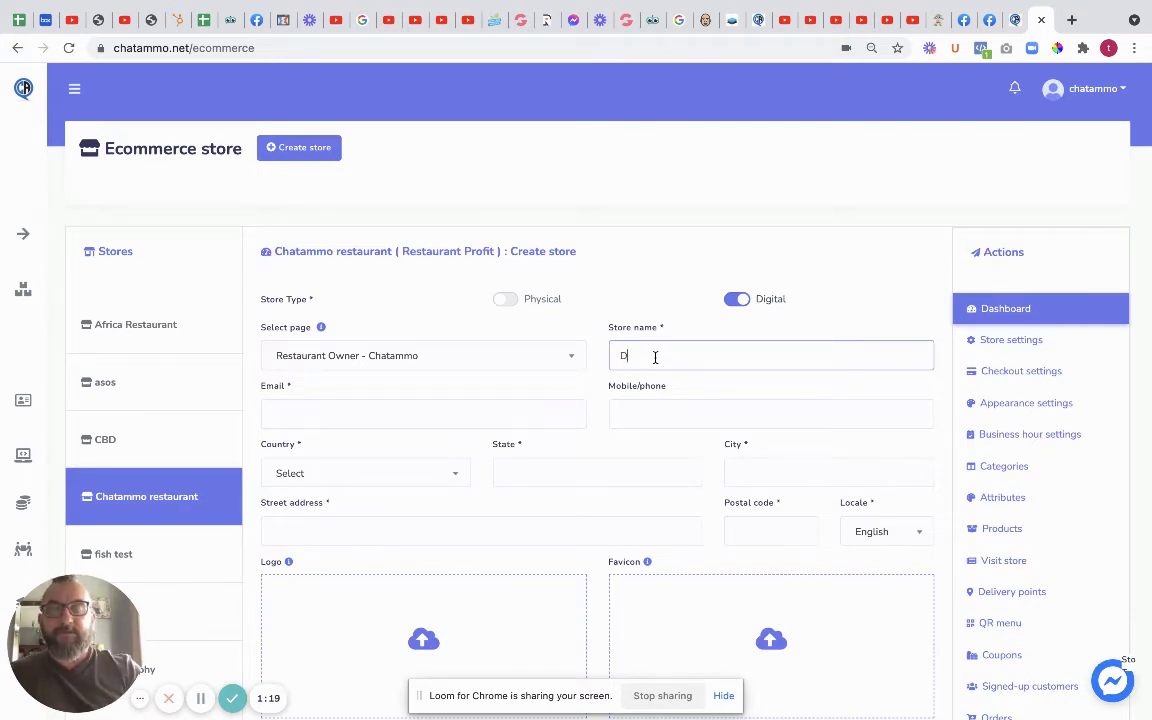
text(one F)
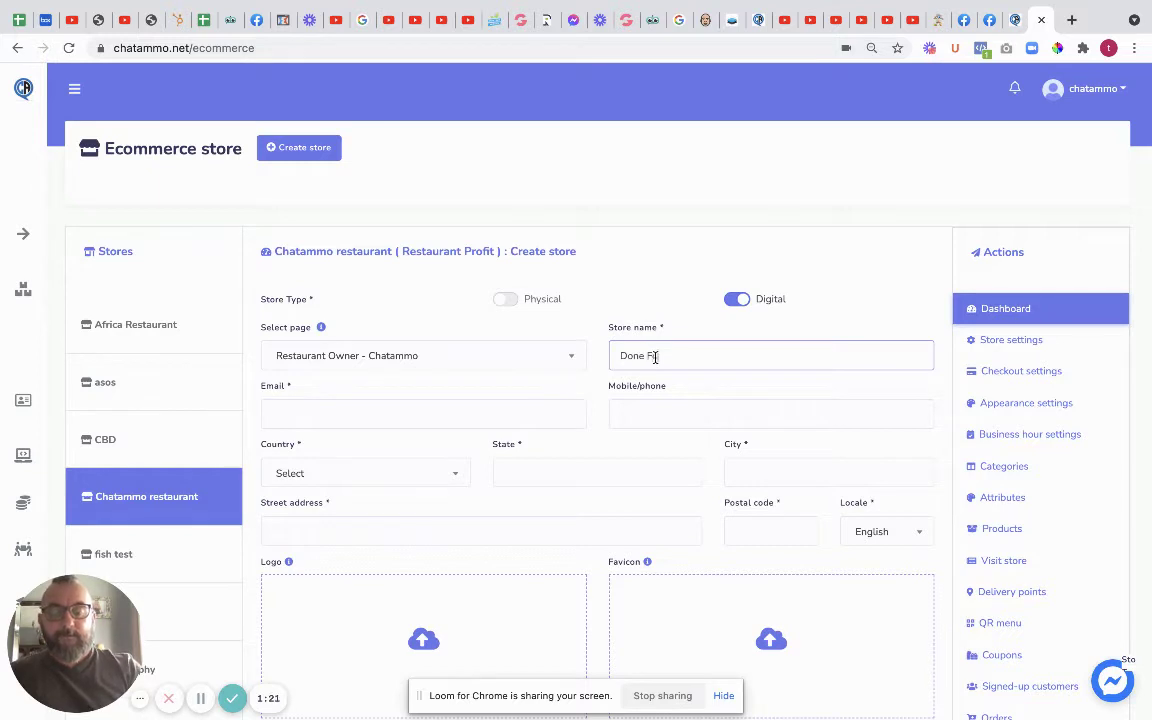
text(or You)
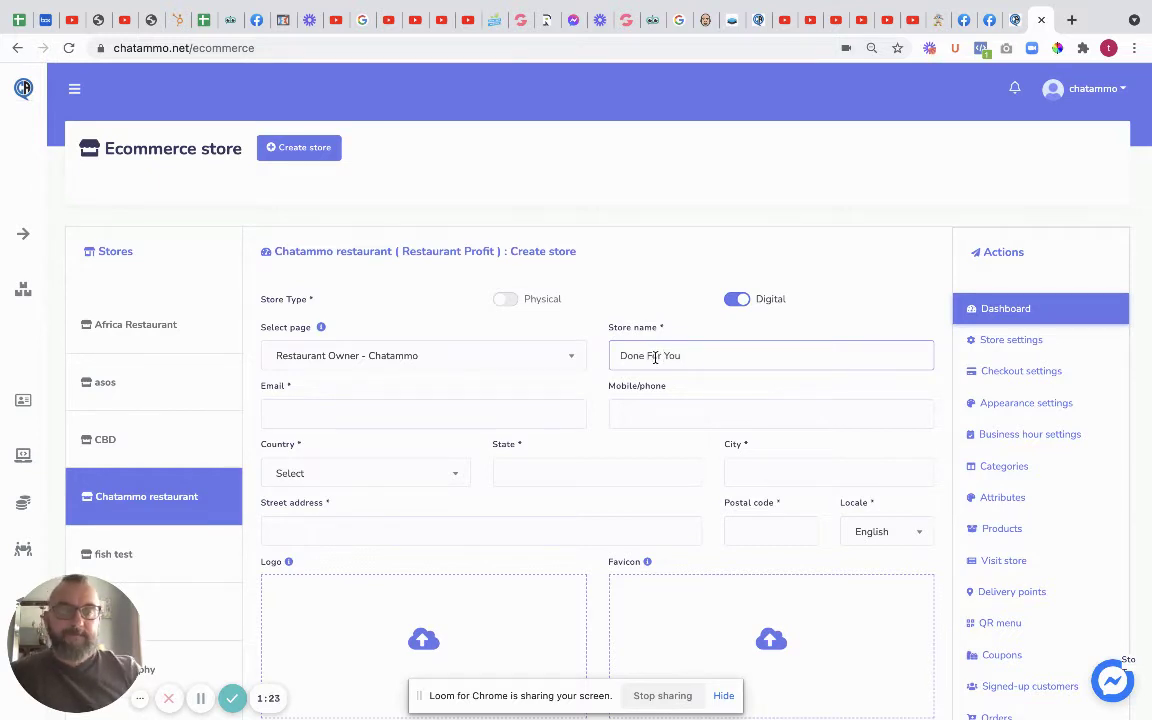
Step: Fill in the store's email, phone and address fields from the first saved browser address that includes a phone number
click(368, 405)
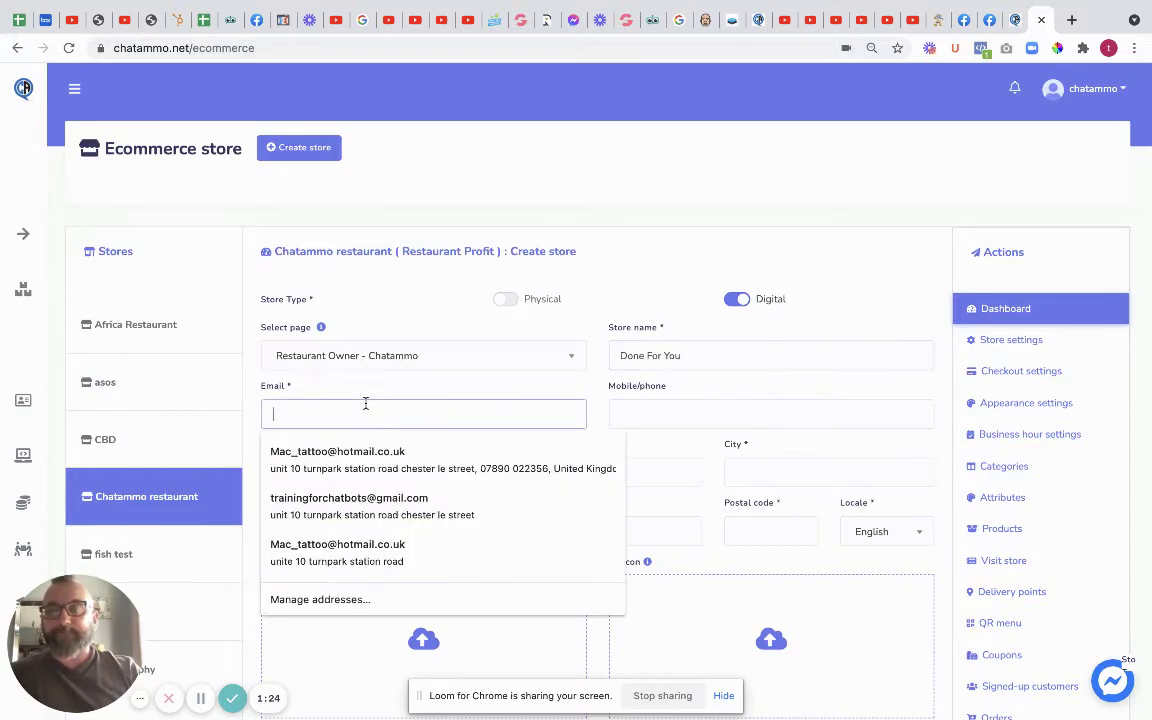
click(349, 453)
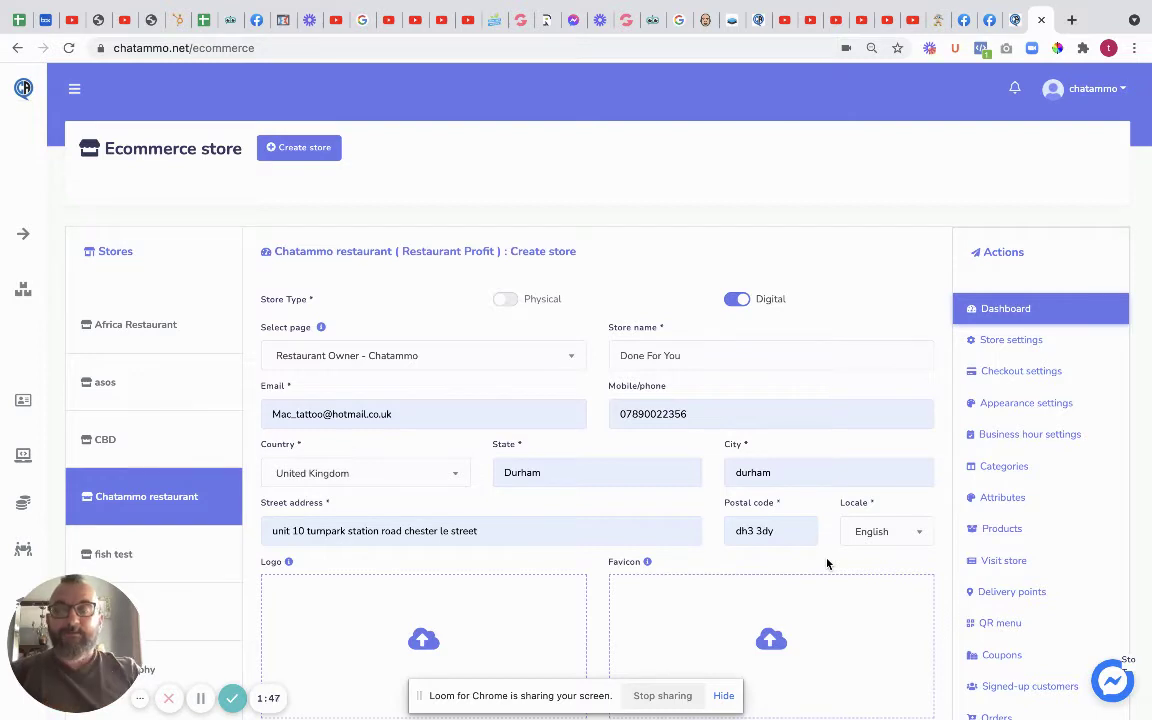
click(424, 639)
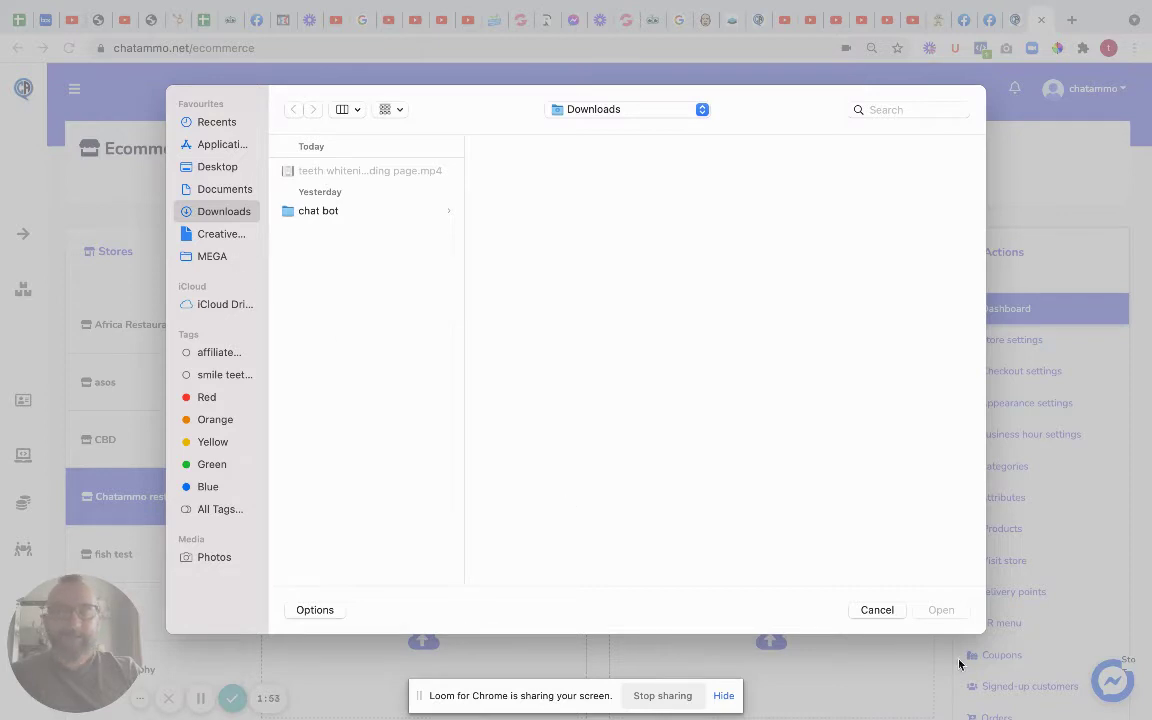
click(887, 610)
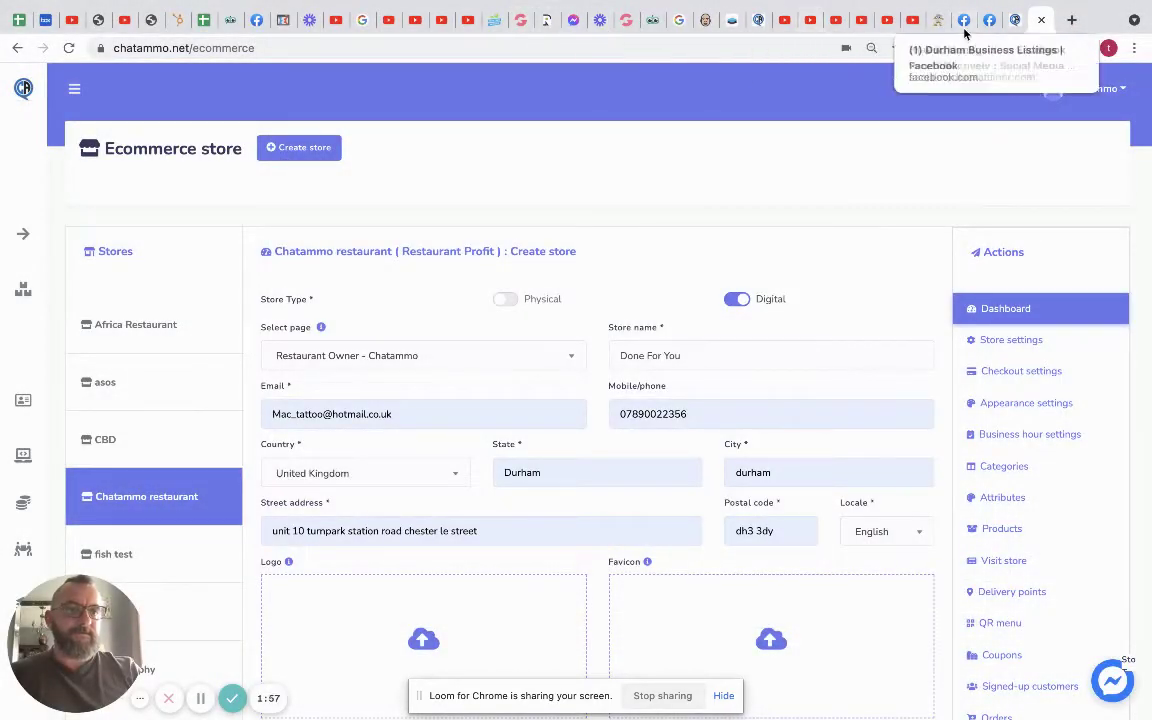
Step: Open Canva in a new browser tab and create a blank Instagram Post design
click(1071, 20)
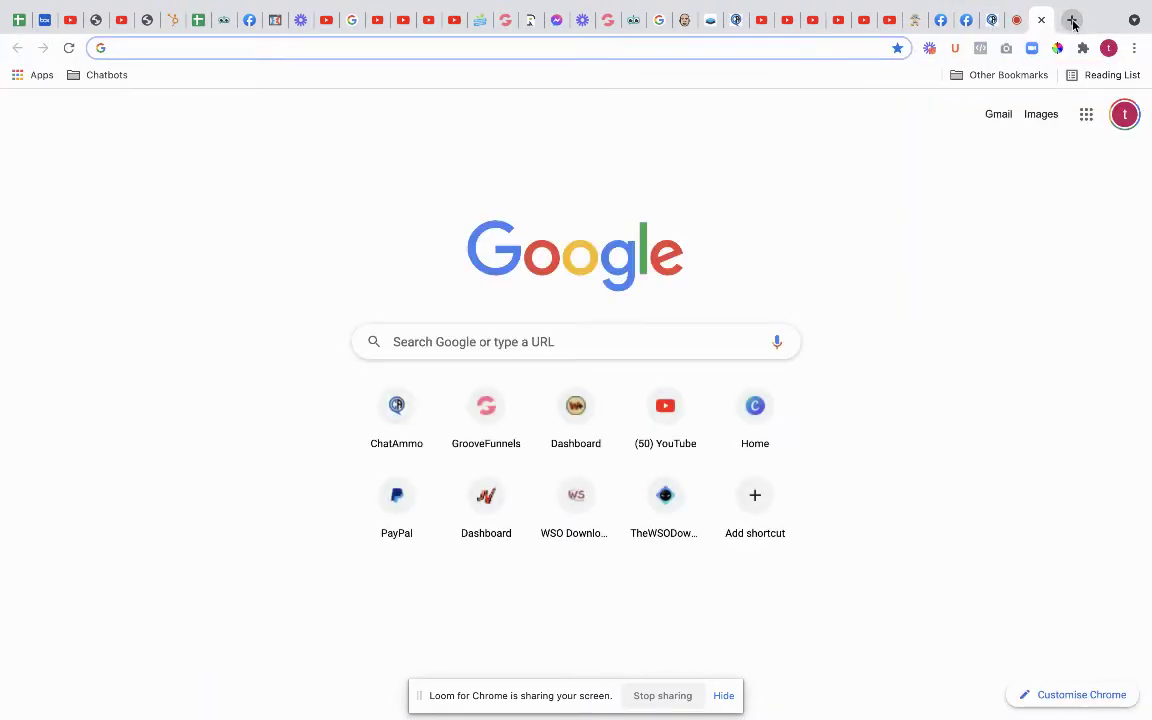
text(canva)
key(Return)
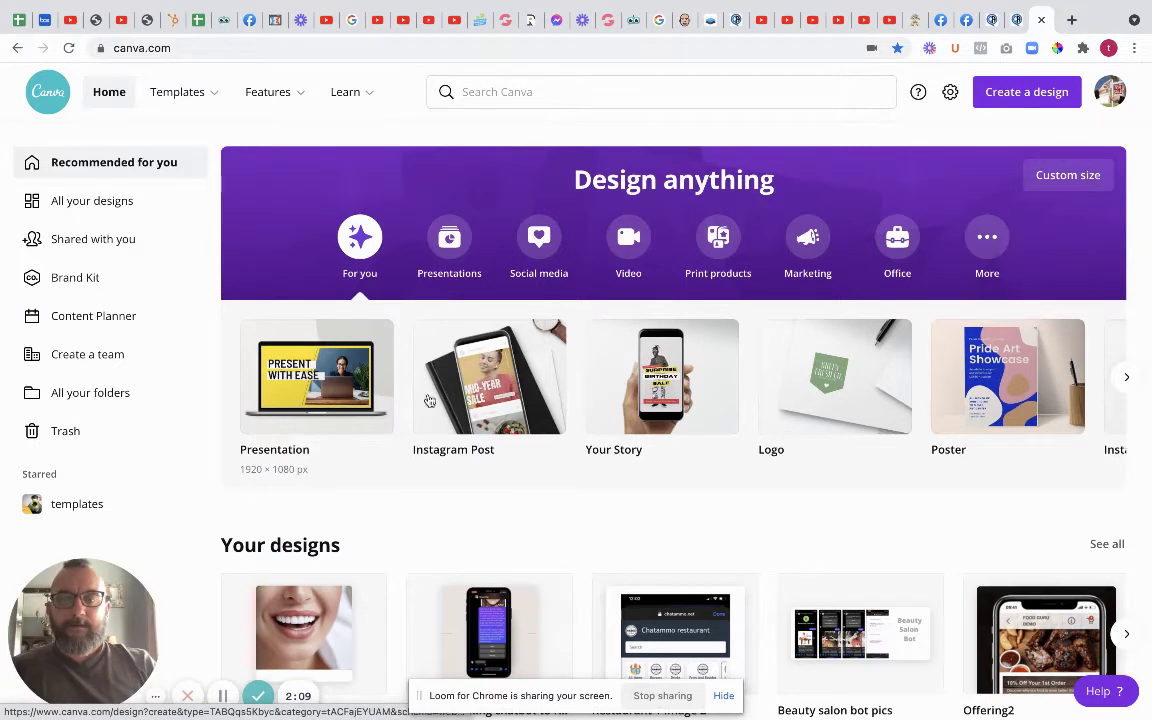
click(445, 340)
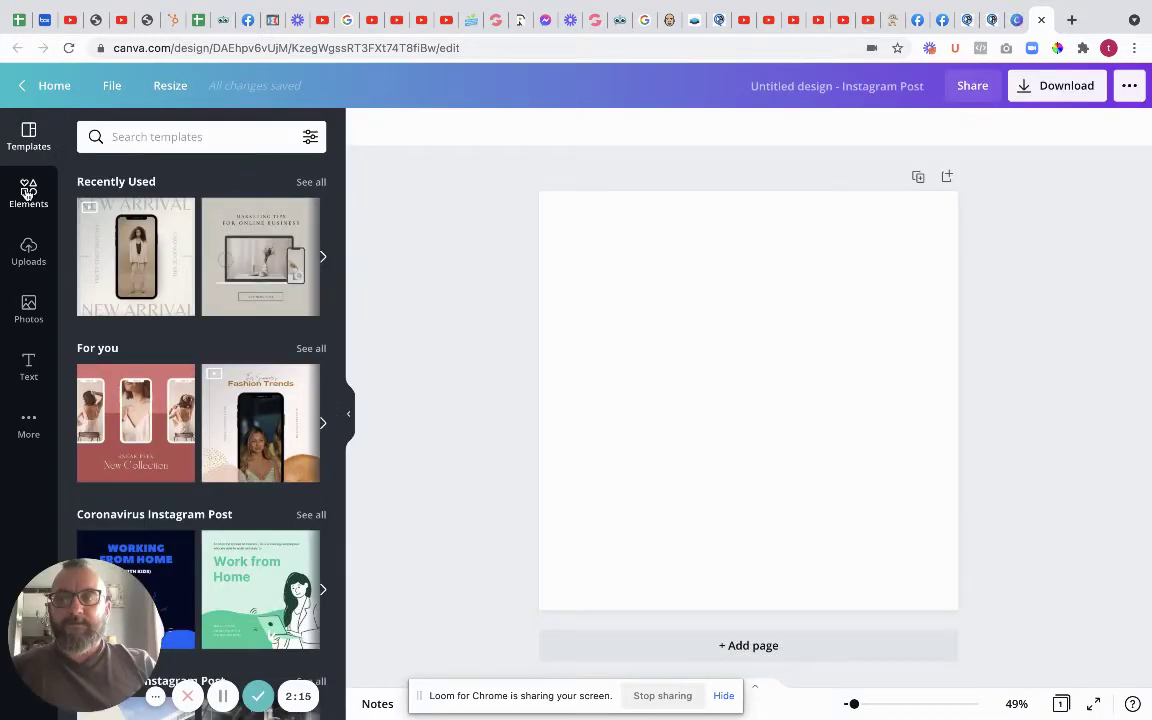
Step: Add the round blue and black CA logo from the uploaded images and enlarge it to fill the whole page
click(28, 252)
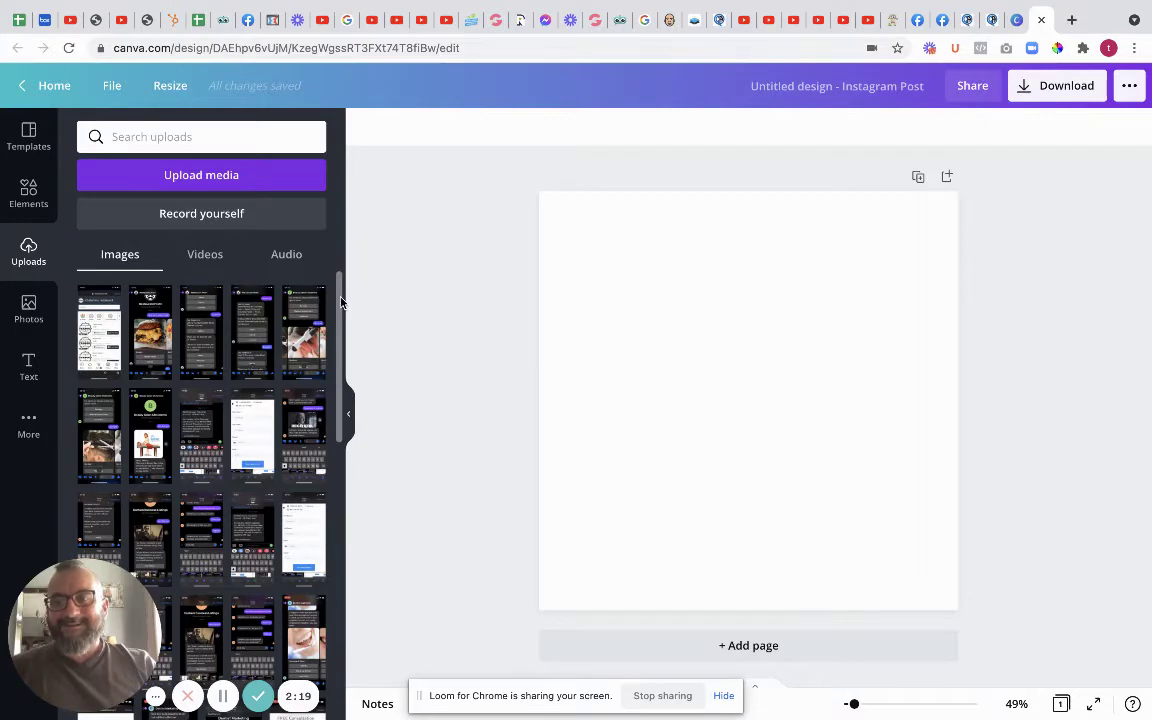
drag(341, 301, 357, 719)
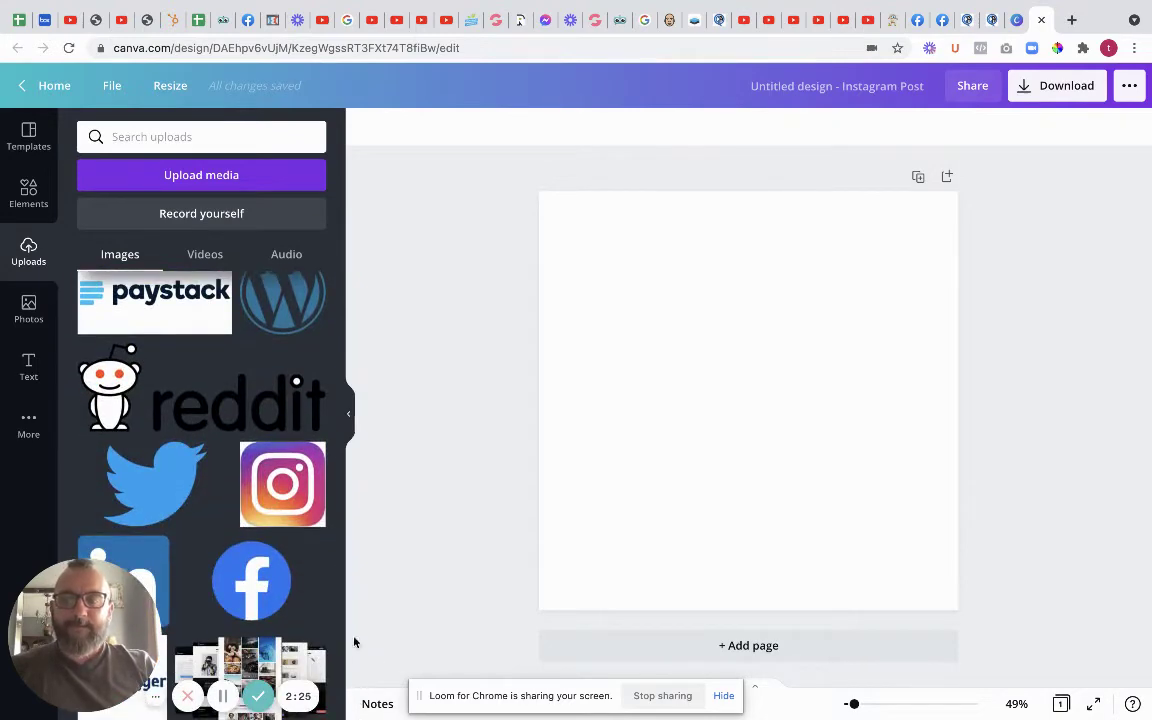
scroll(305, 529, down, 6)
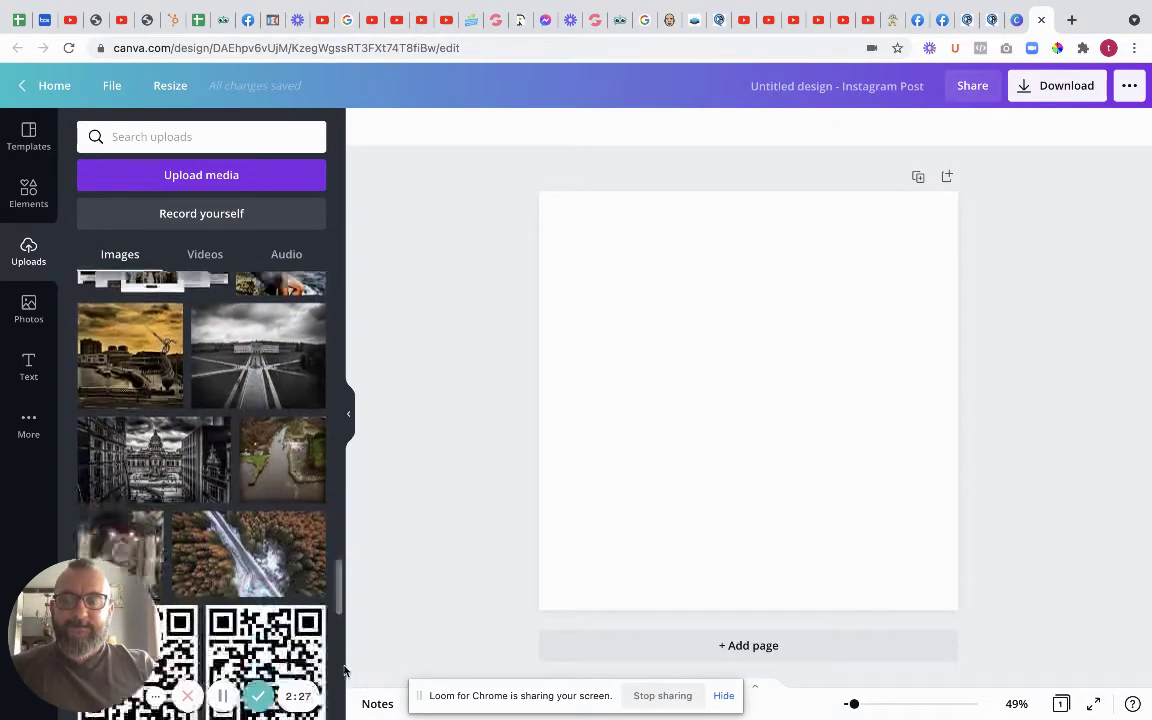
scroll(343, 665, down, 2)
scroll(340, 652, down, 3)
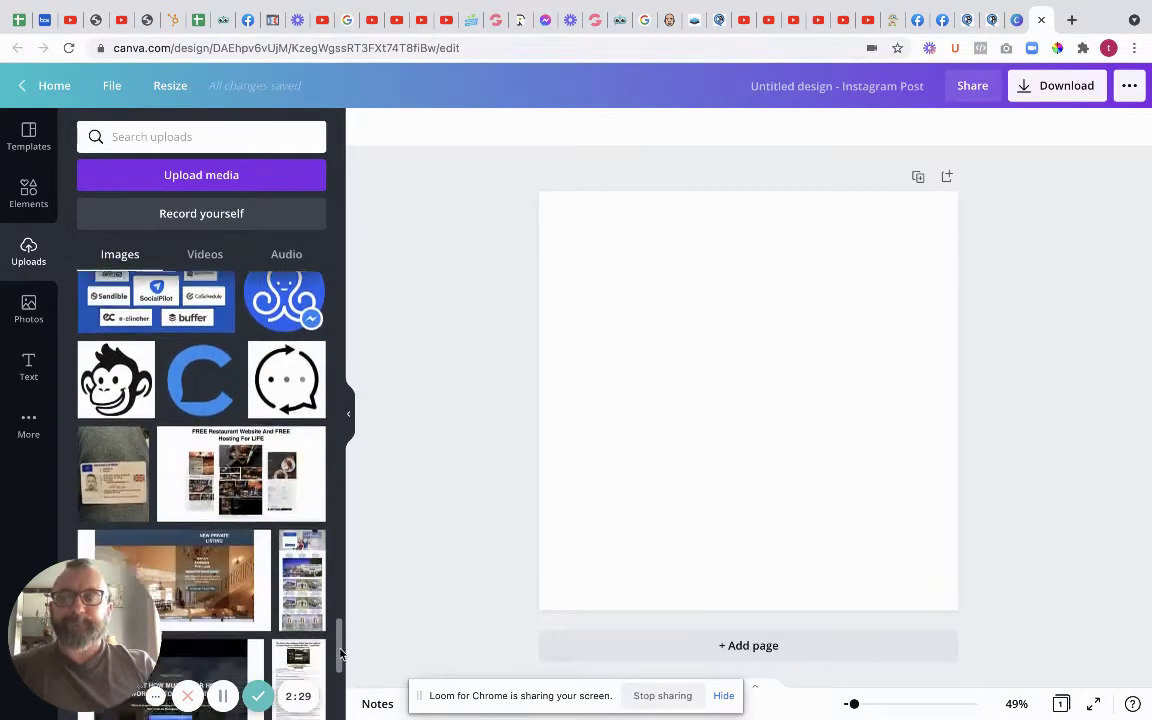
scroll(340, 652, down, 8)
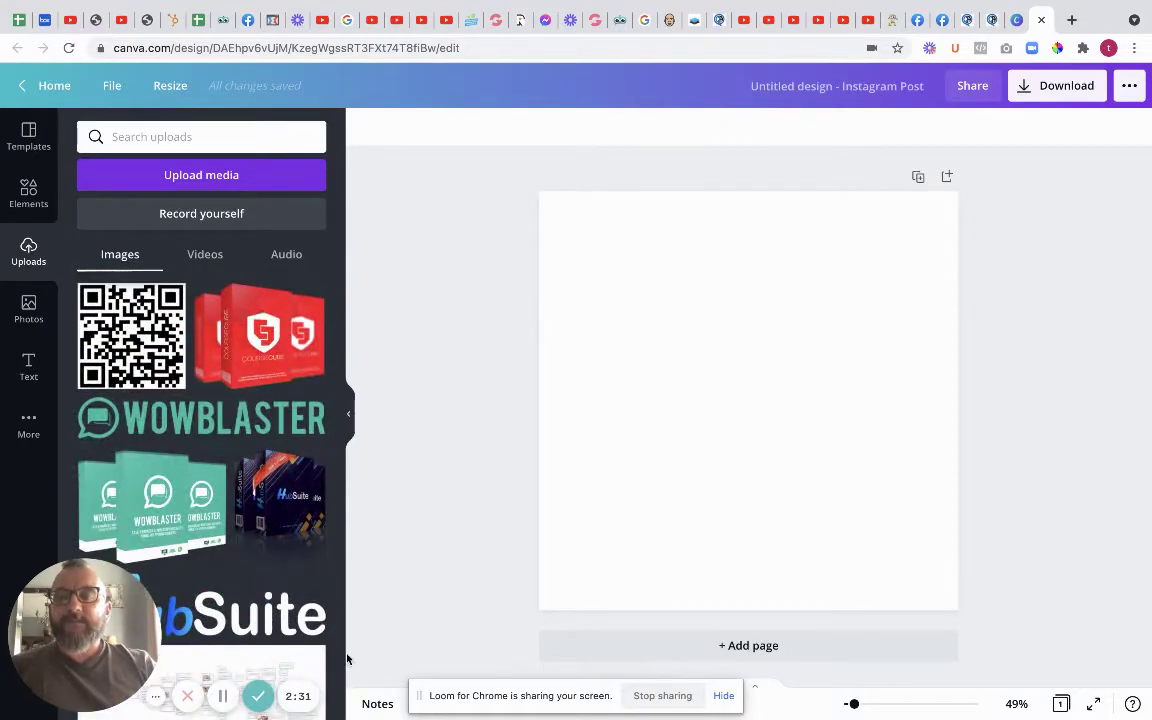
scroll(345, 670, down, 10)
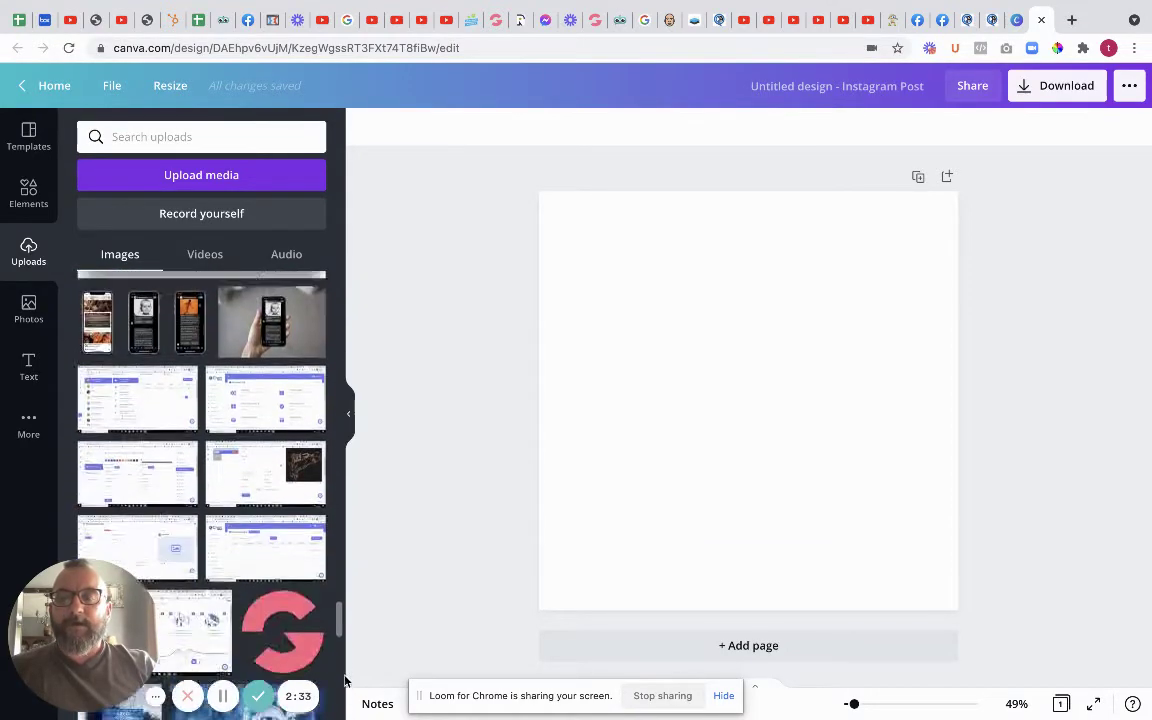
scroll(345, 680, down, 10)
scroll(345, 697, up, 5)
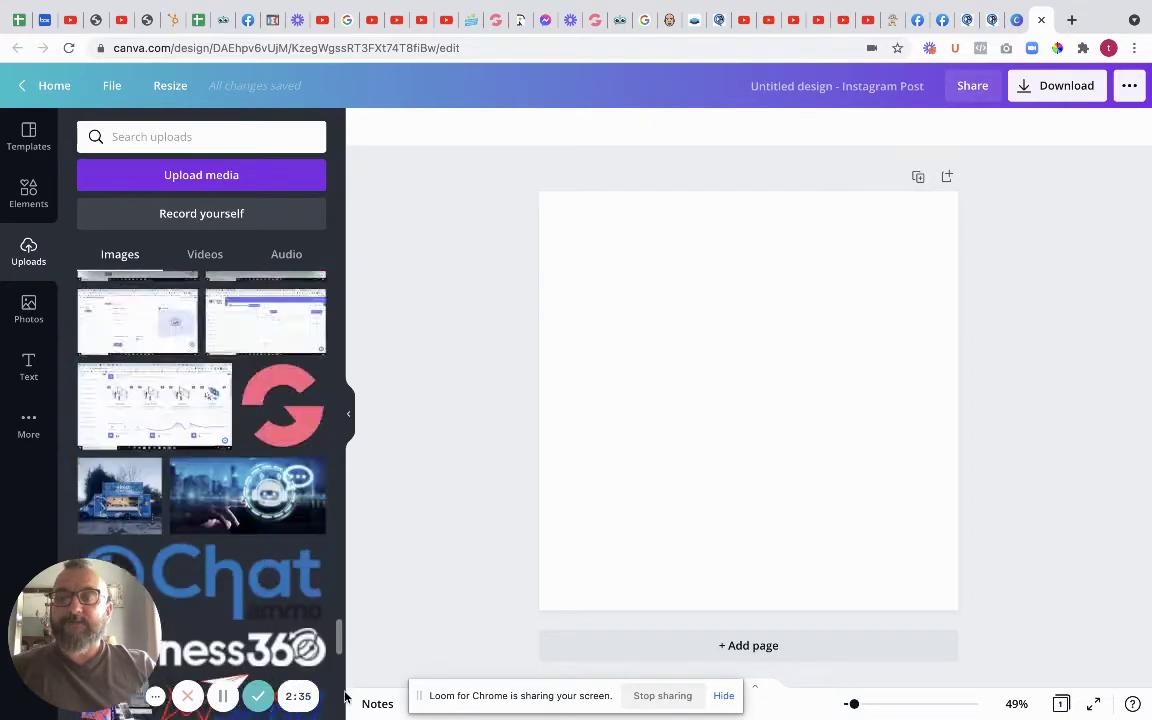
scroll(345, 697, down, 5)
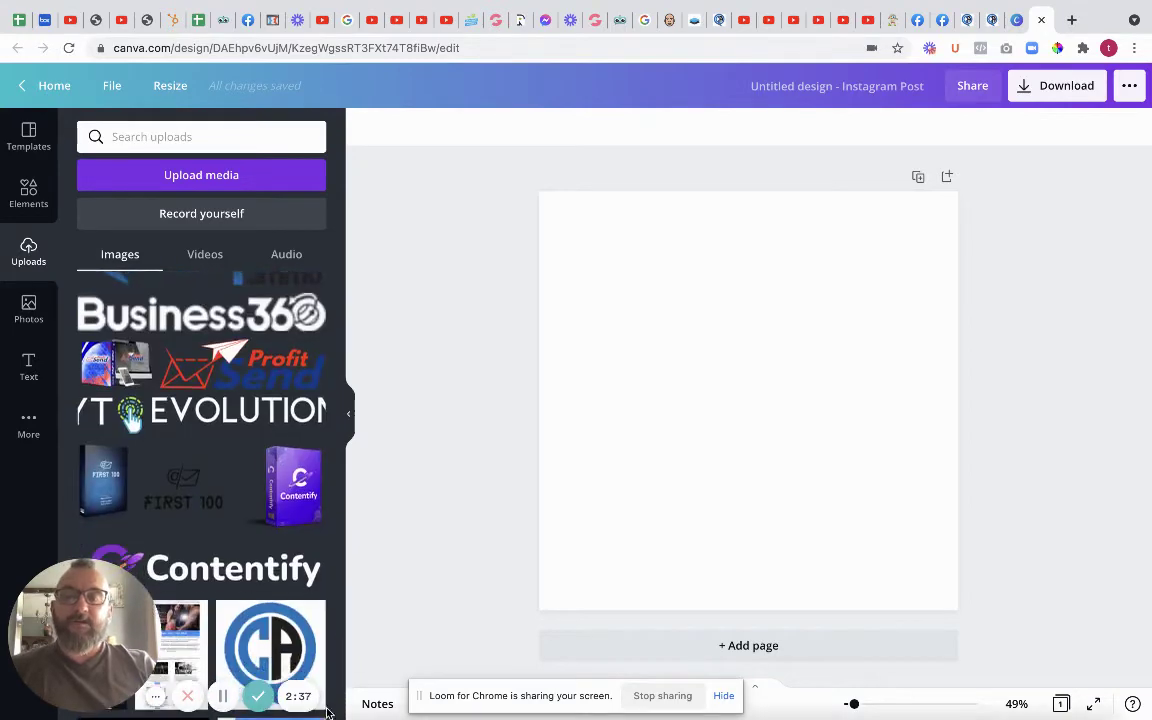
click(300, 670)
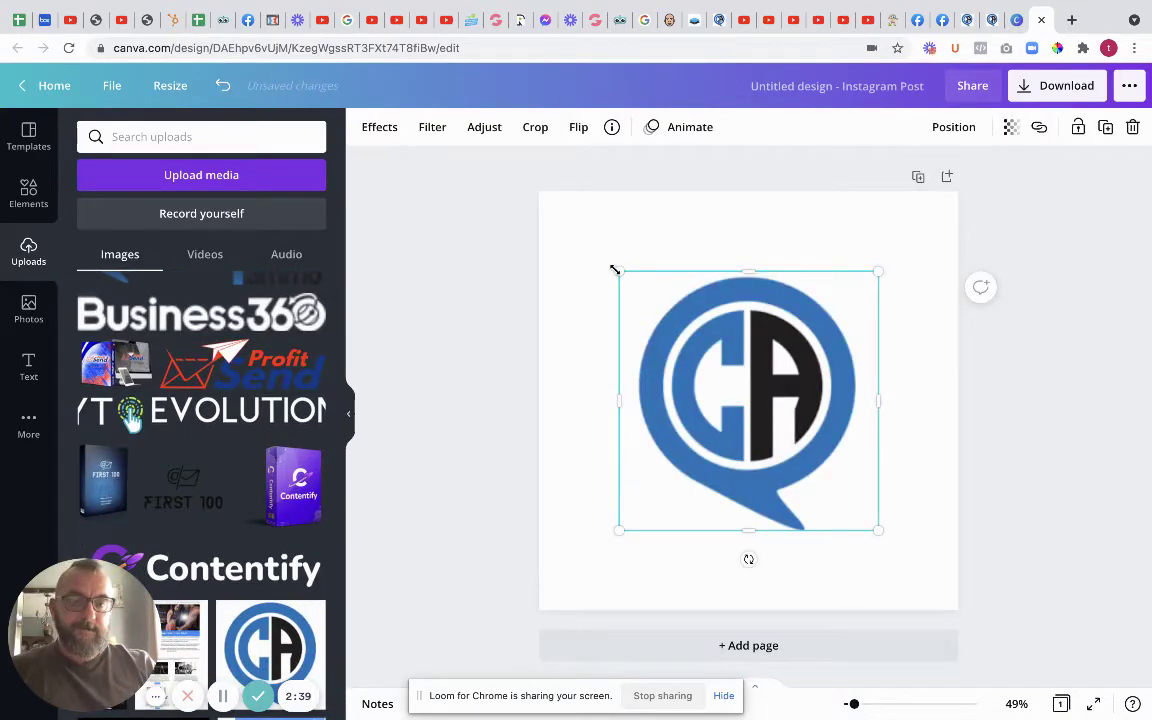
drag(614, 270, 539, 191)
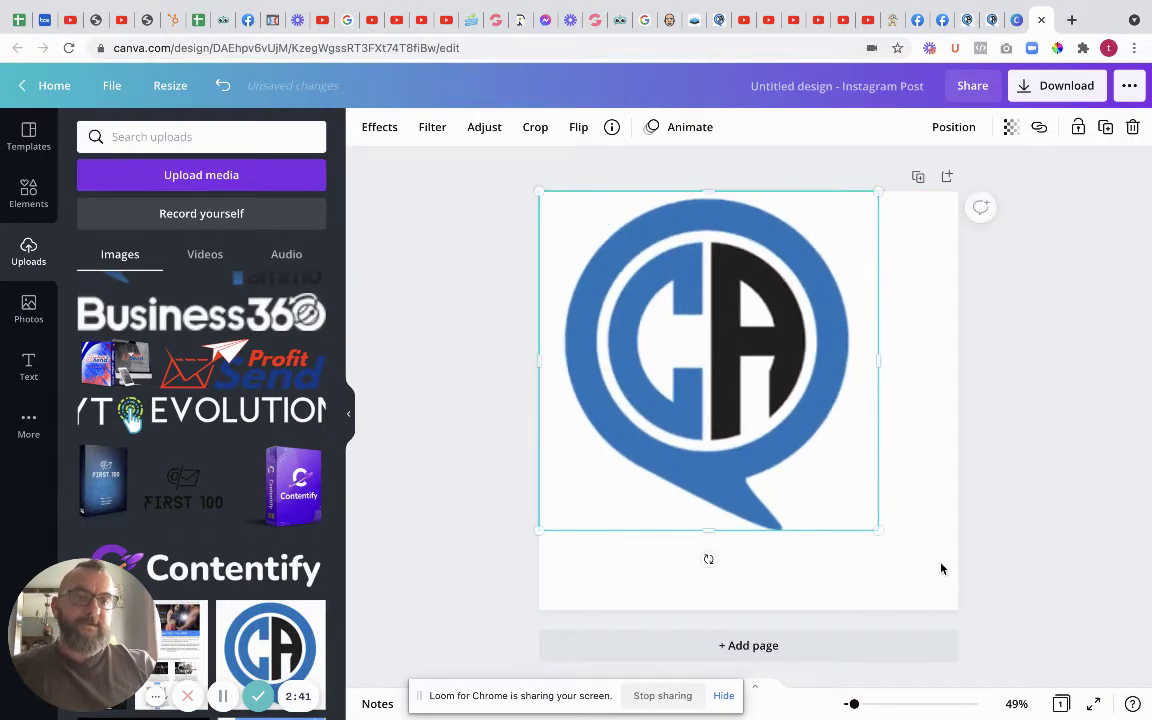
drag(879, 530, 970, 601)
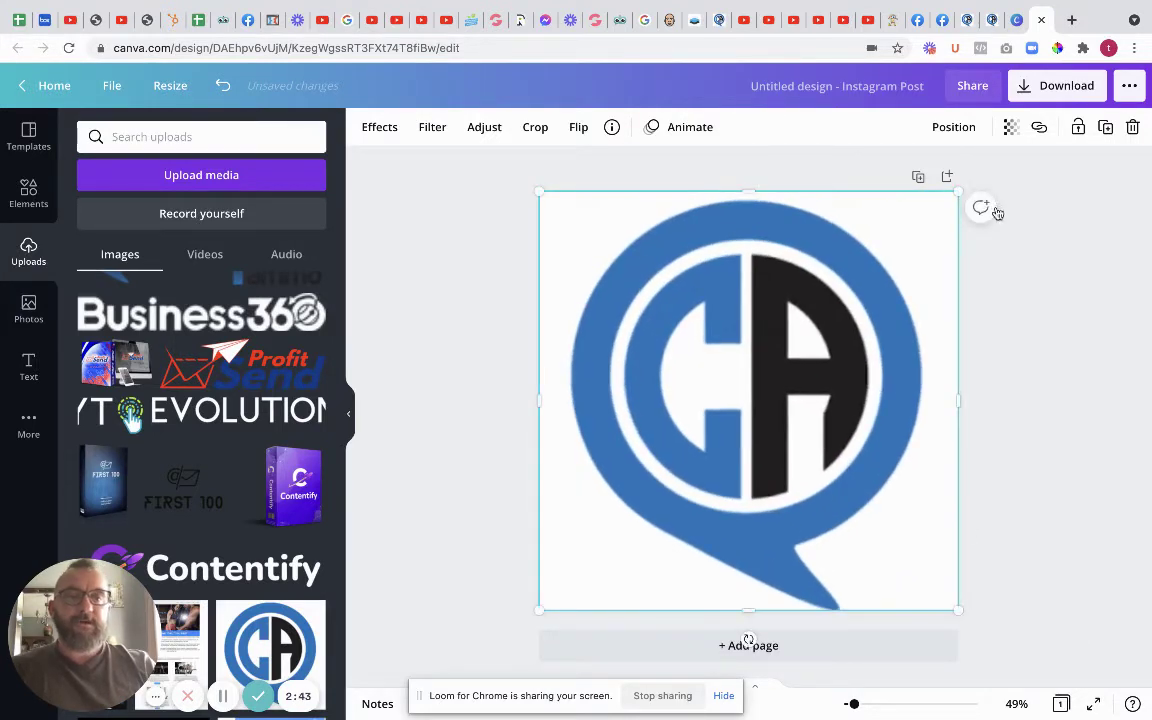
Step: Download the logo design as a JPG file
click(1050, 96)
click(940, 197)
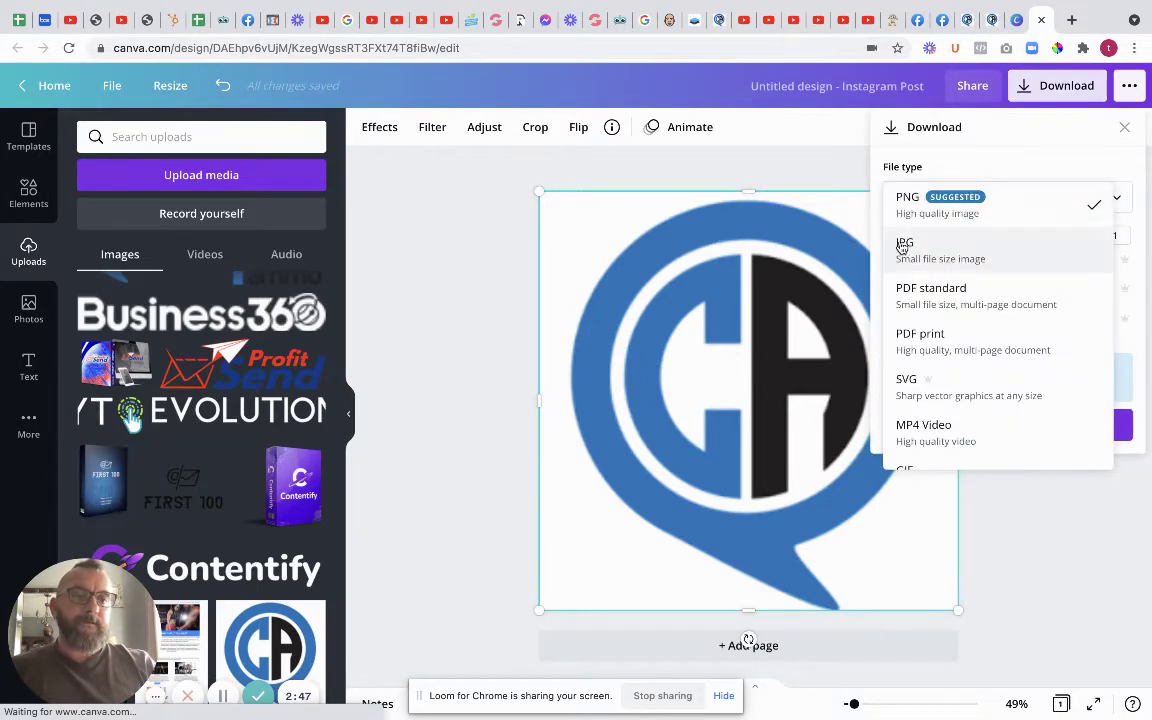
click(903, 247)
click(998, 413)
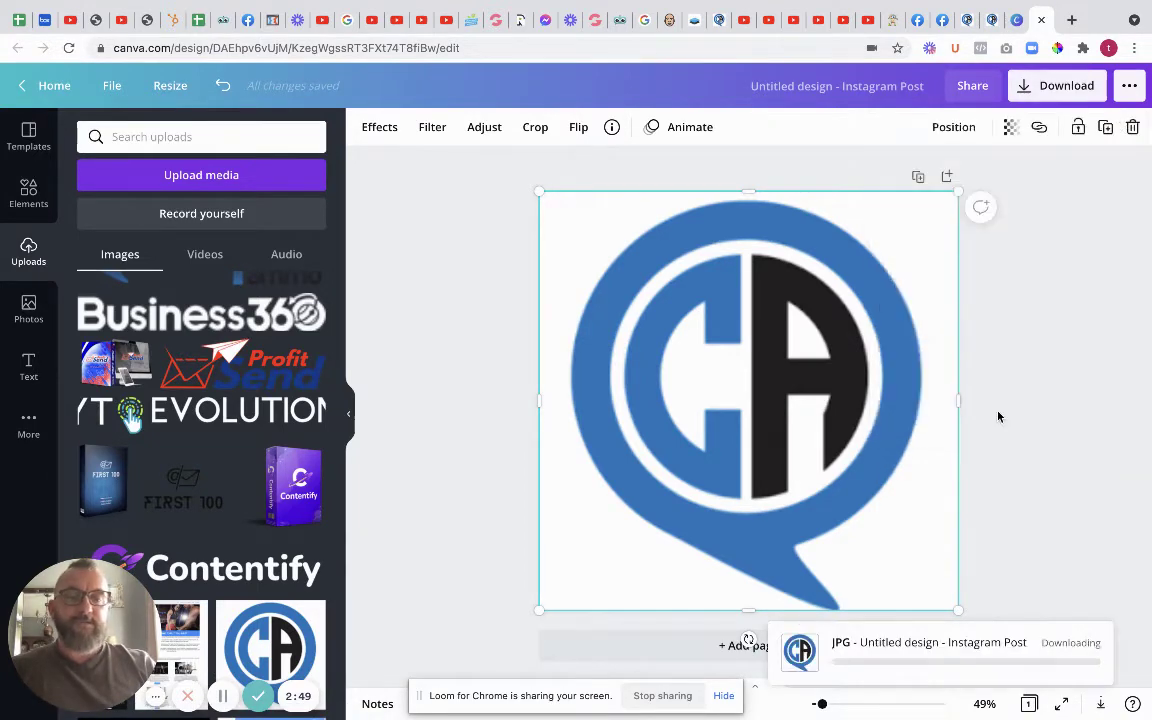
Step: Return to the ChatAmmo store form and upload Untitled design.jpg from Downloads as the store logo
click(988, 27)
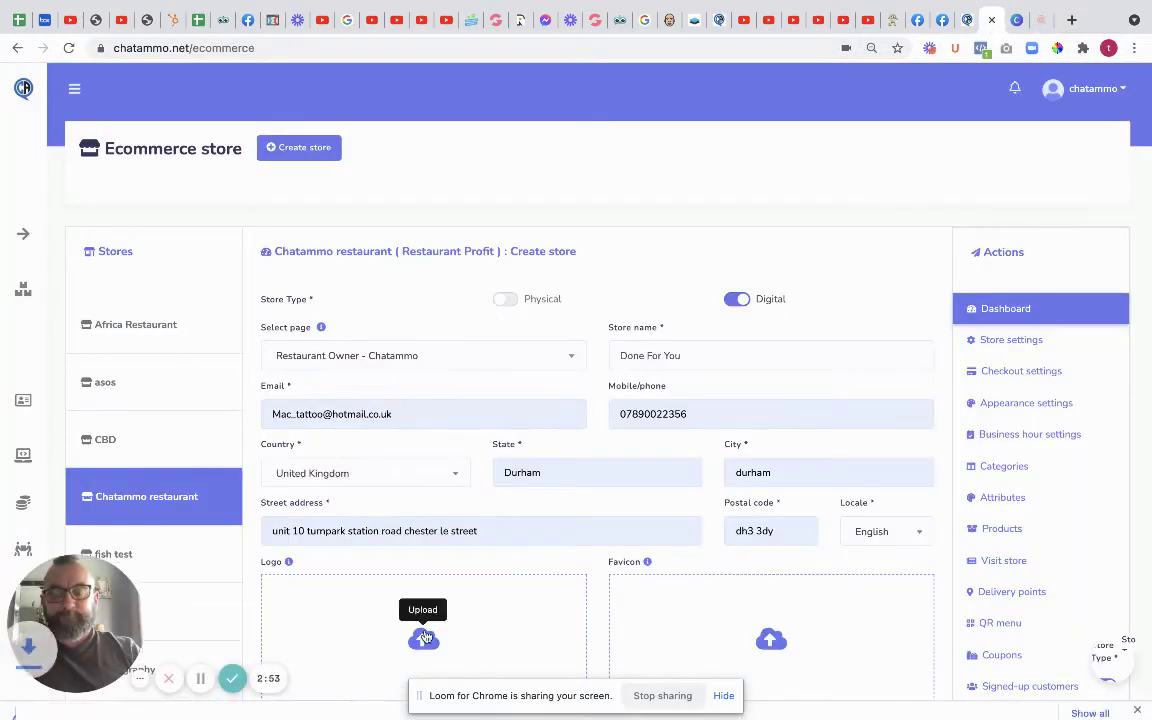
click(424, 637)
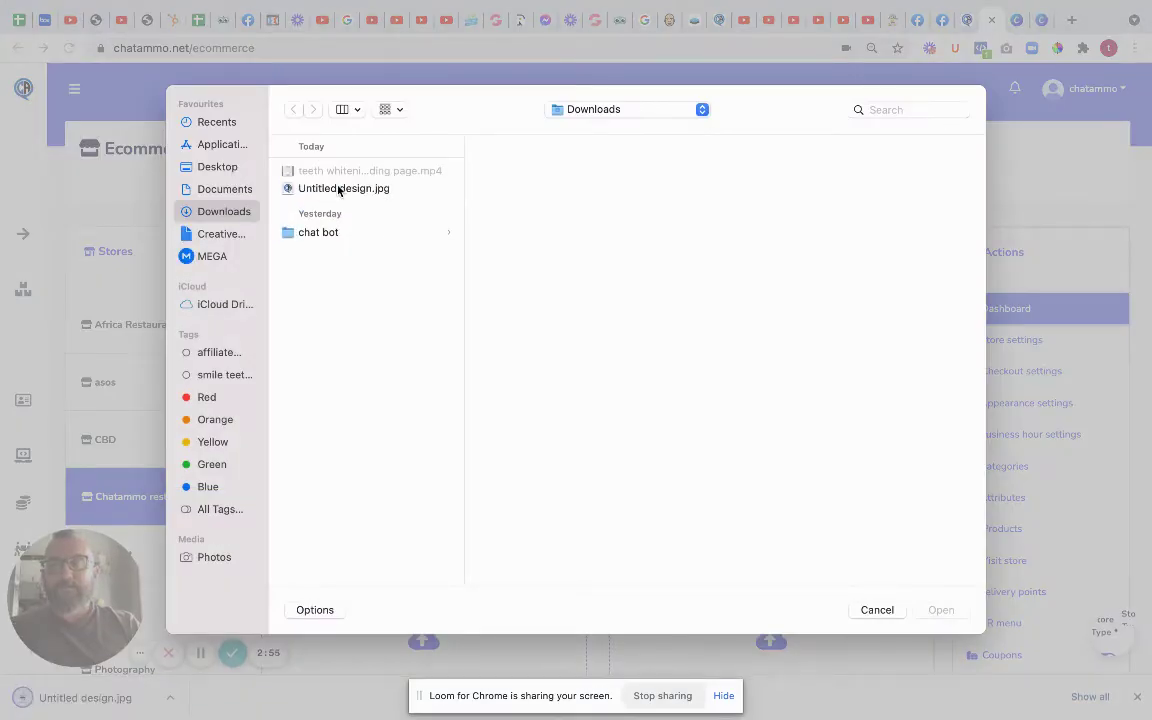
click(340, 189)
click(940, 609)
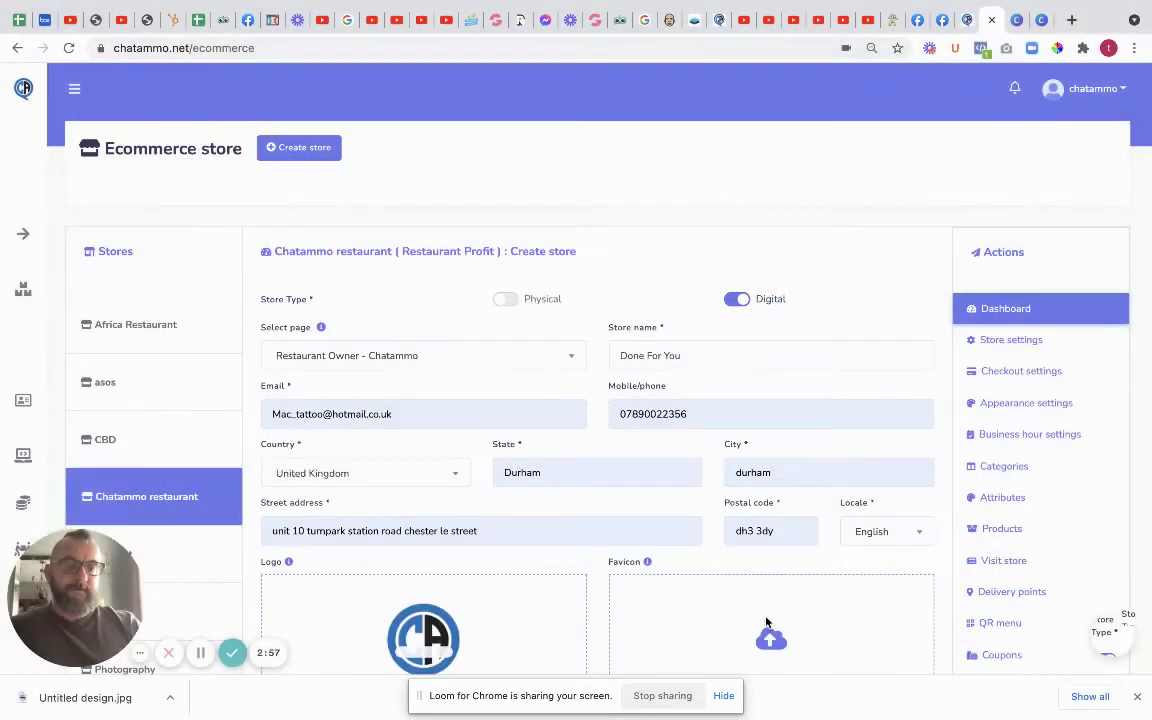
Step: Upload Untitled design.jpg from Downloads as the store's favicon
click(769, 630)
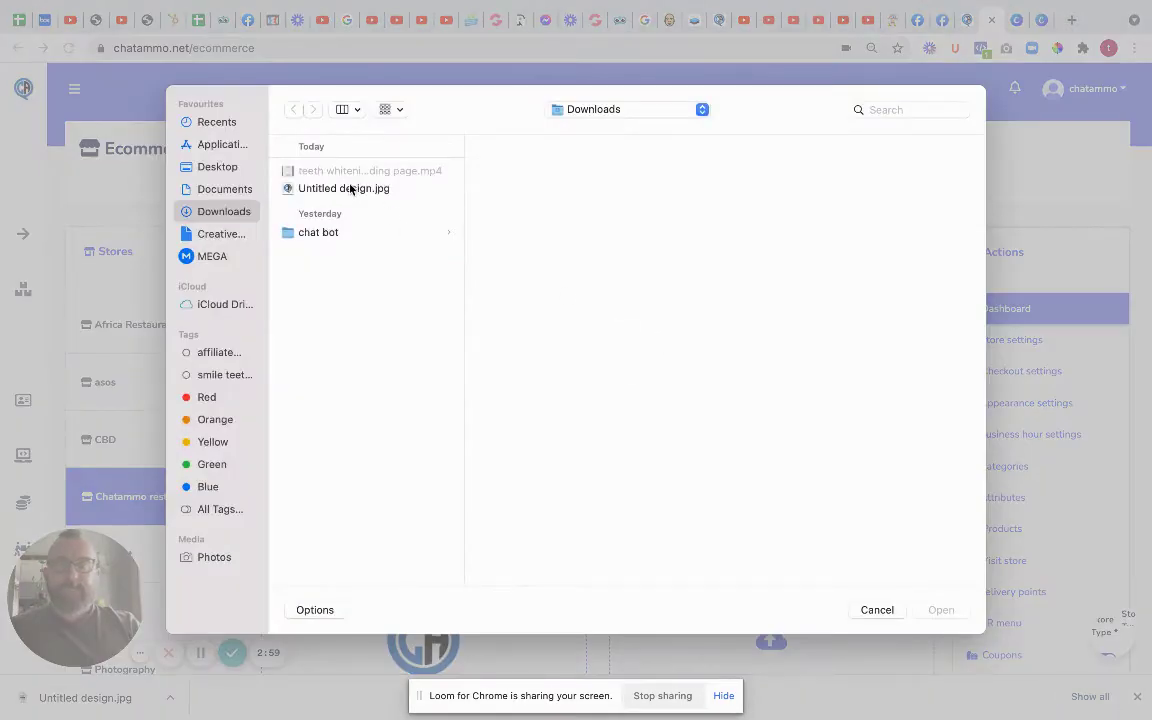
click(350, 189)
click(940, 609)
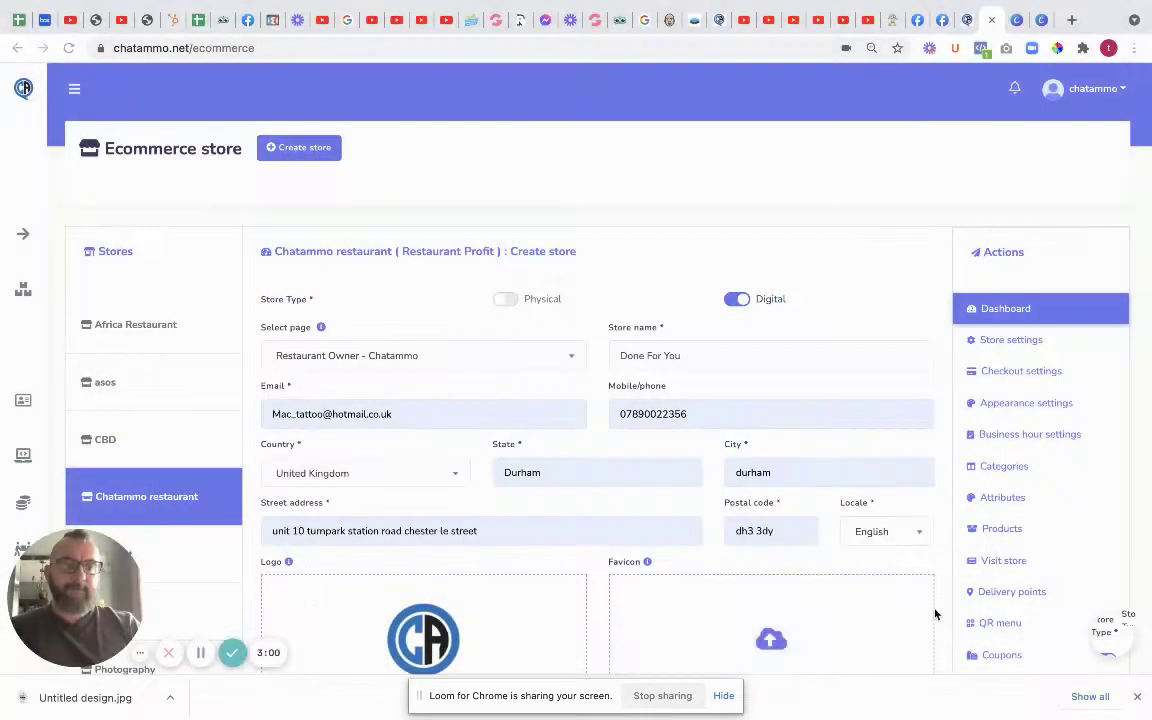
Step: Check the completed store form, create the Done For You store and dismiss the confirmation
scroll(937, 613, down, 3)
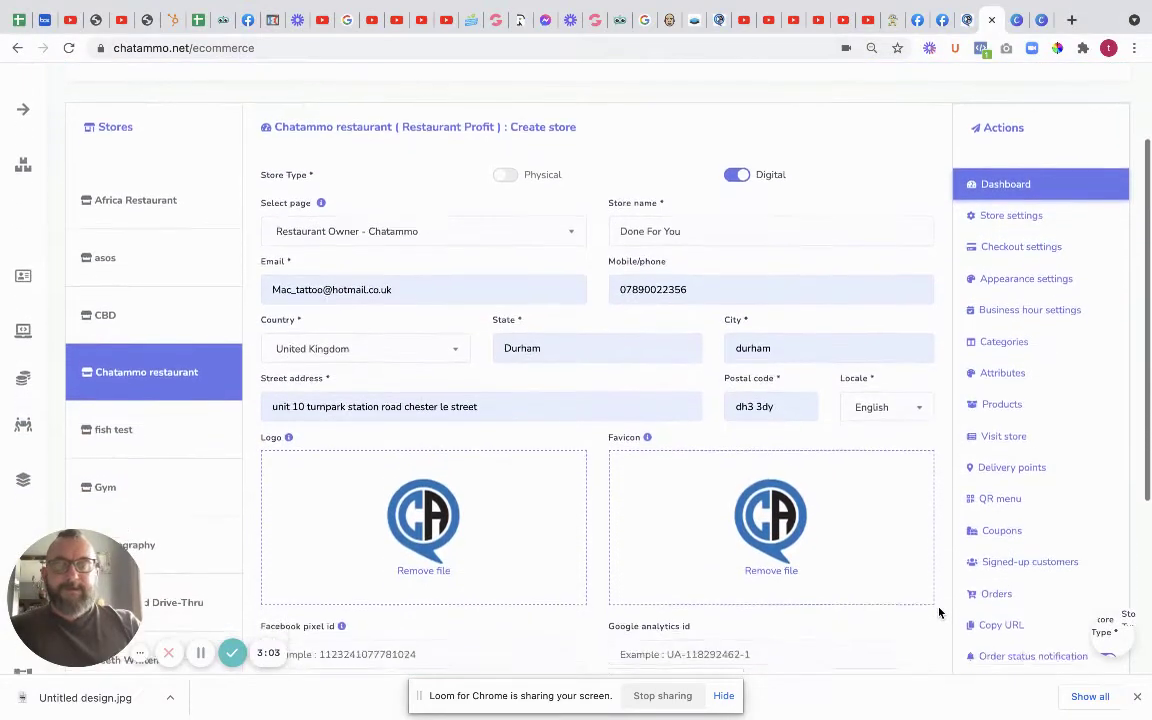
scroll(939, 613, down, 7)
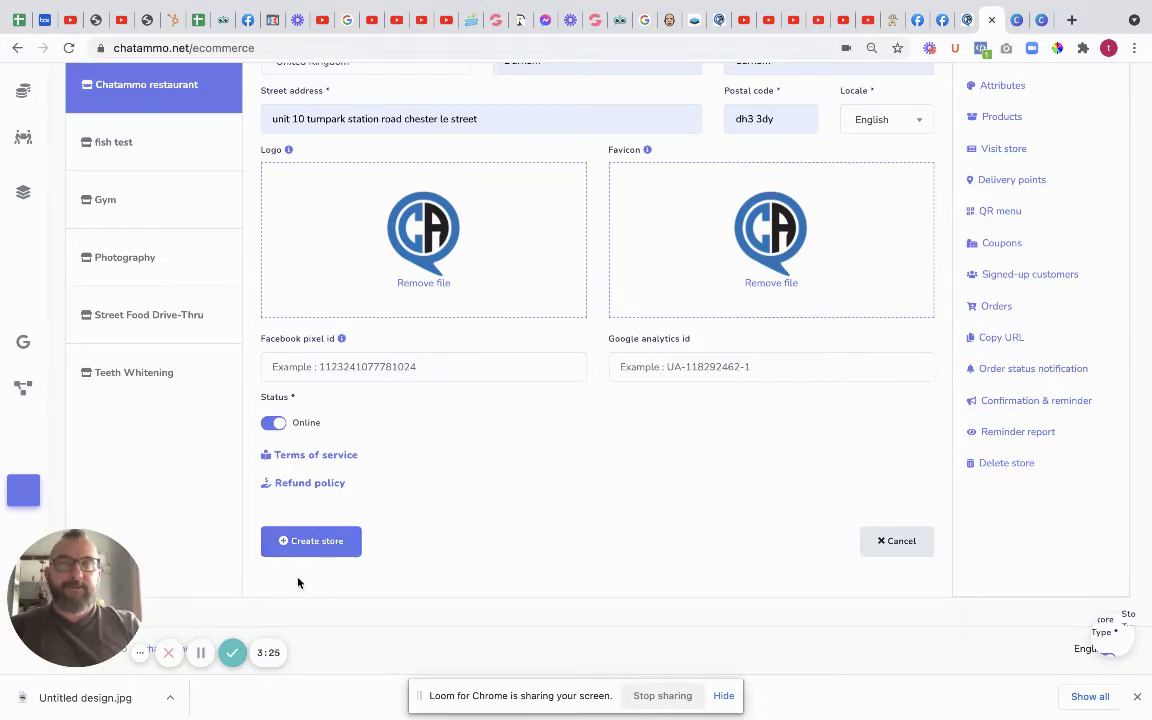
scroll(777, 492, up, 2)
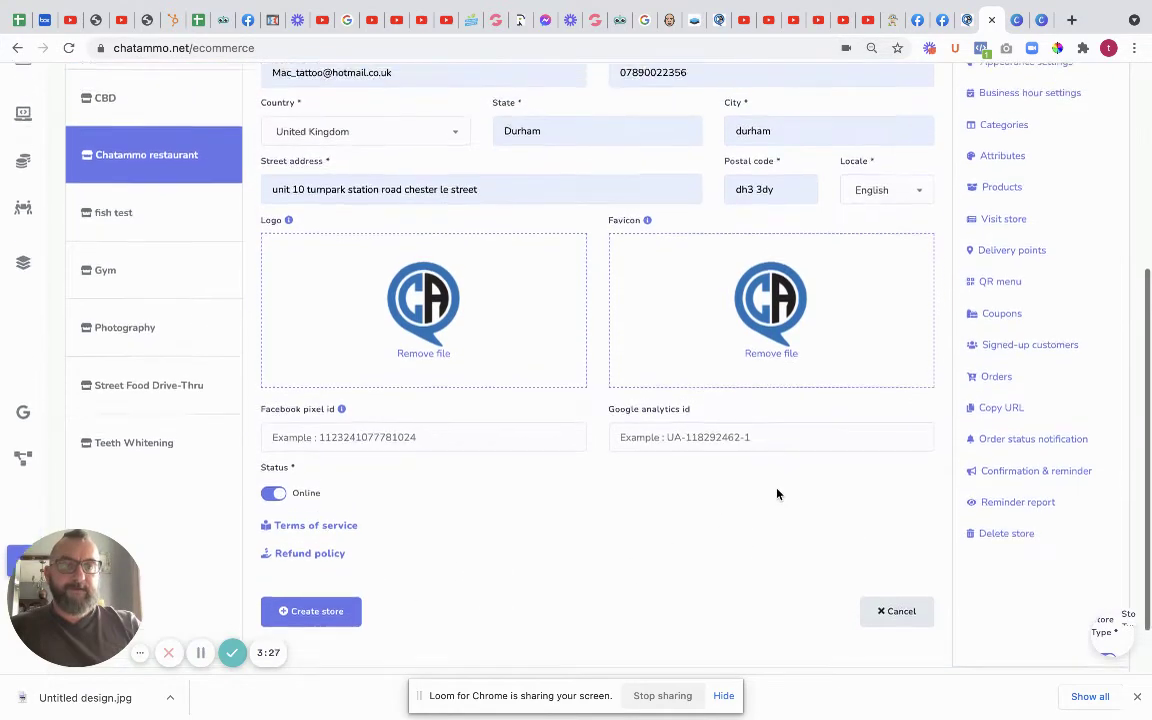
scroll(777, 493, up, 5)
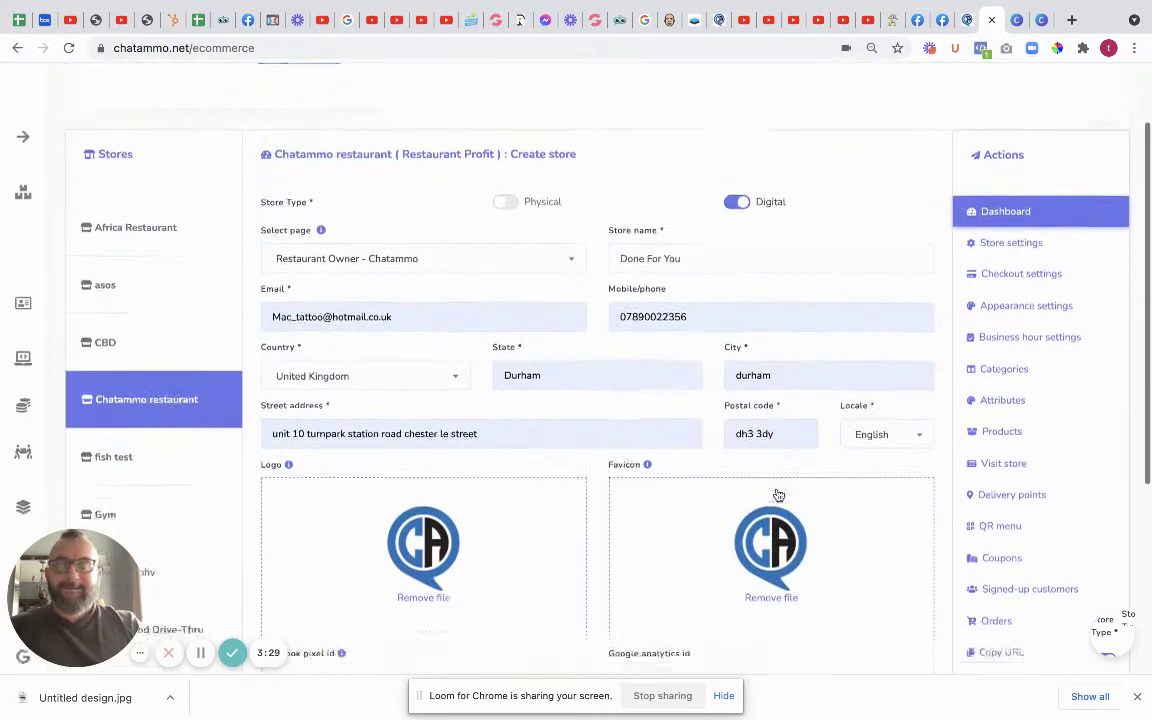
scroll(778, 495, down, 8)
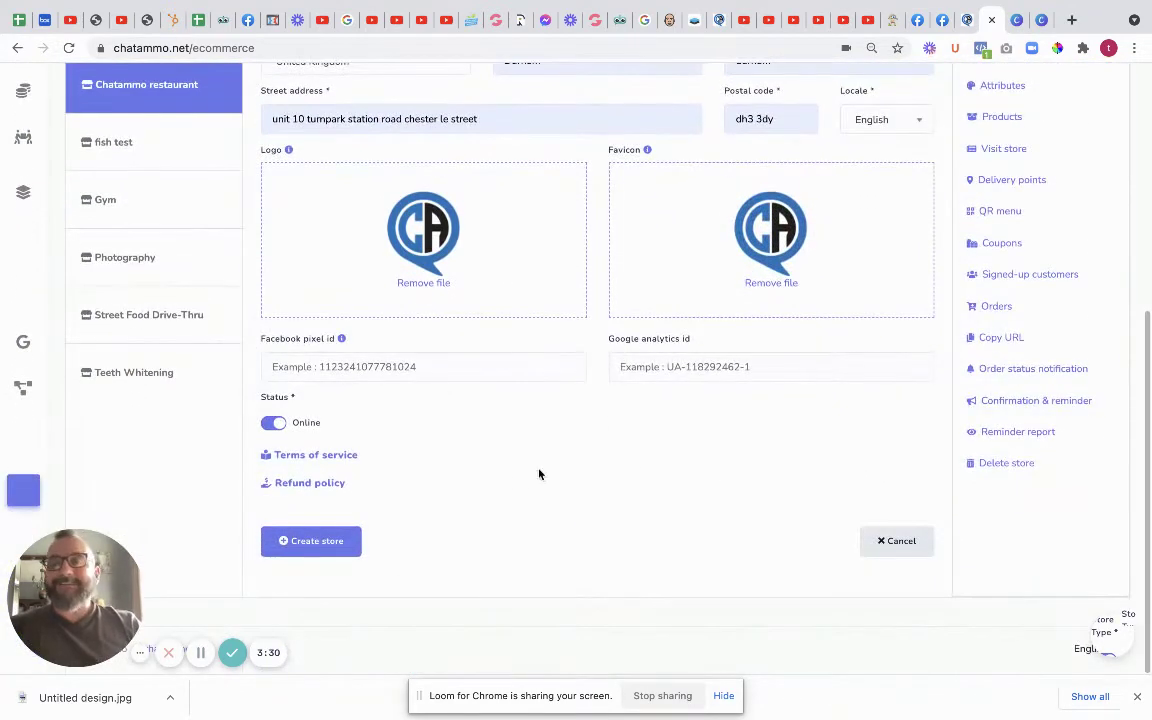
click(321, 548)
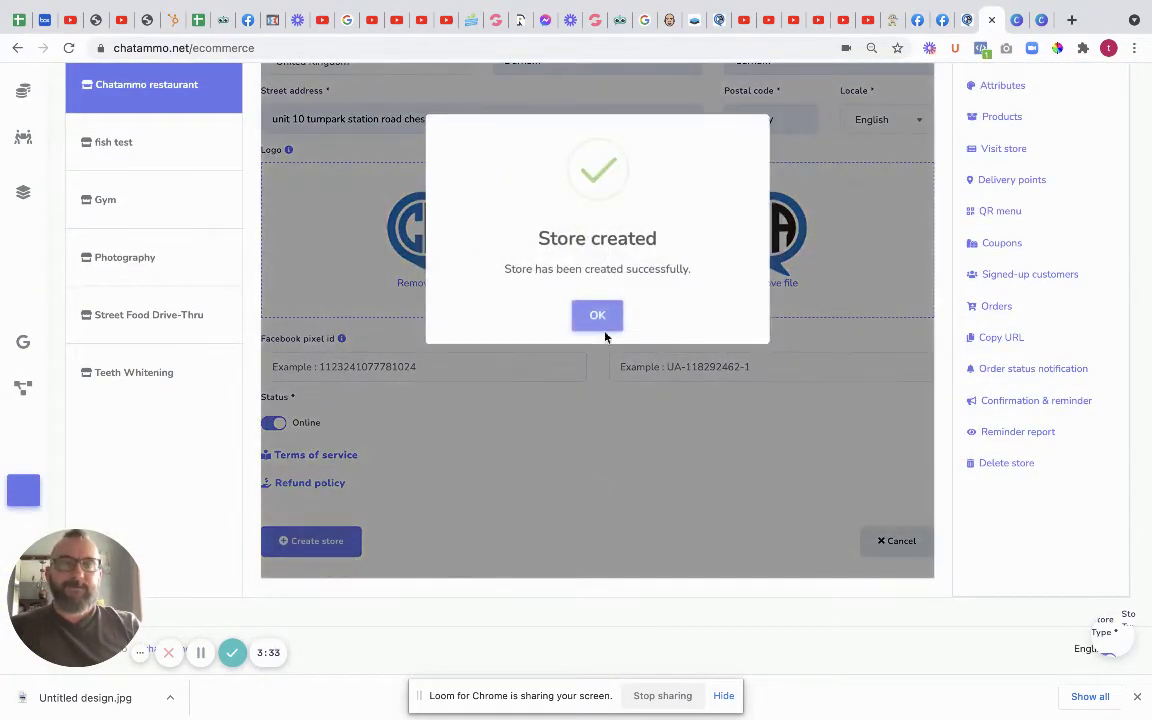
click(600, 318)
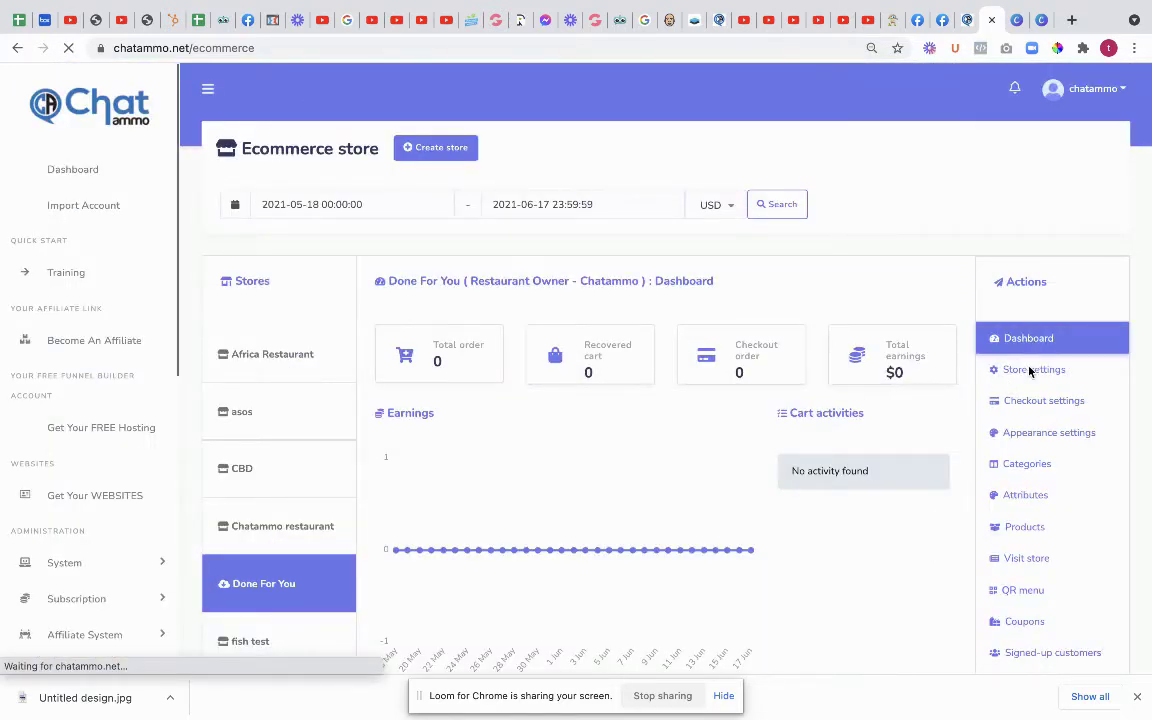
scroll(1023, 400, down, 5)
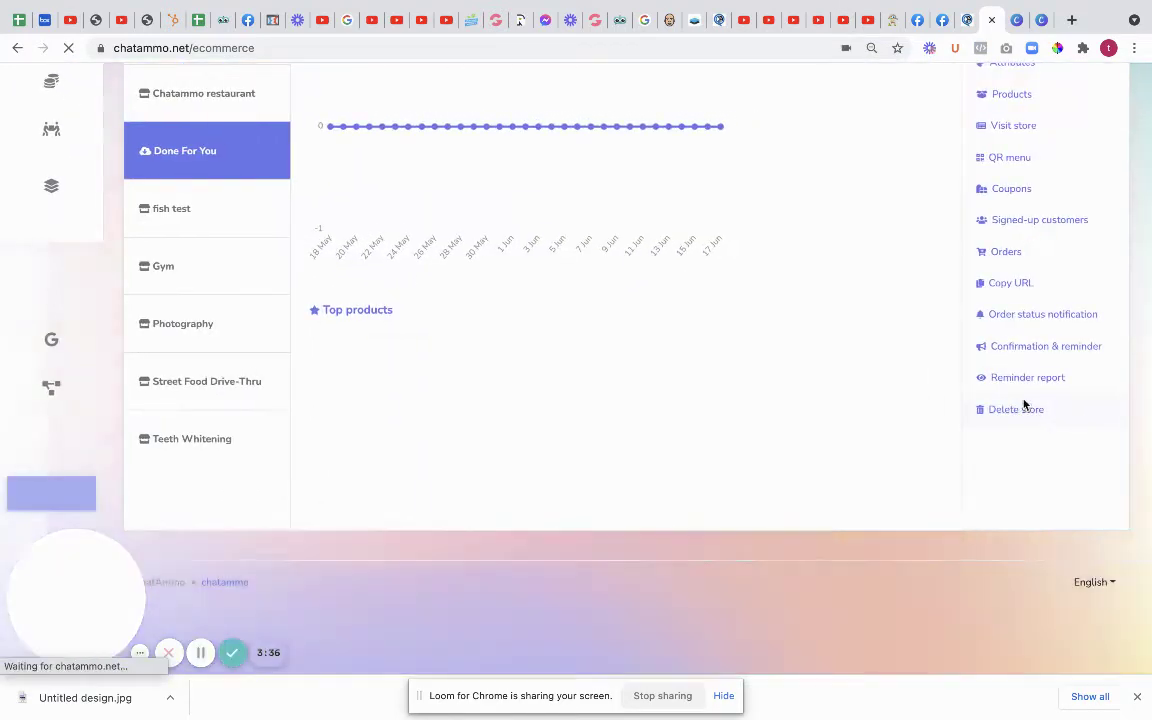
click(1024, 403)
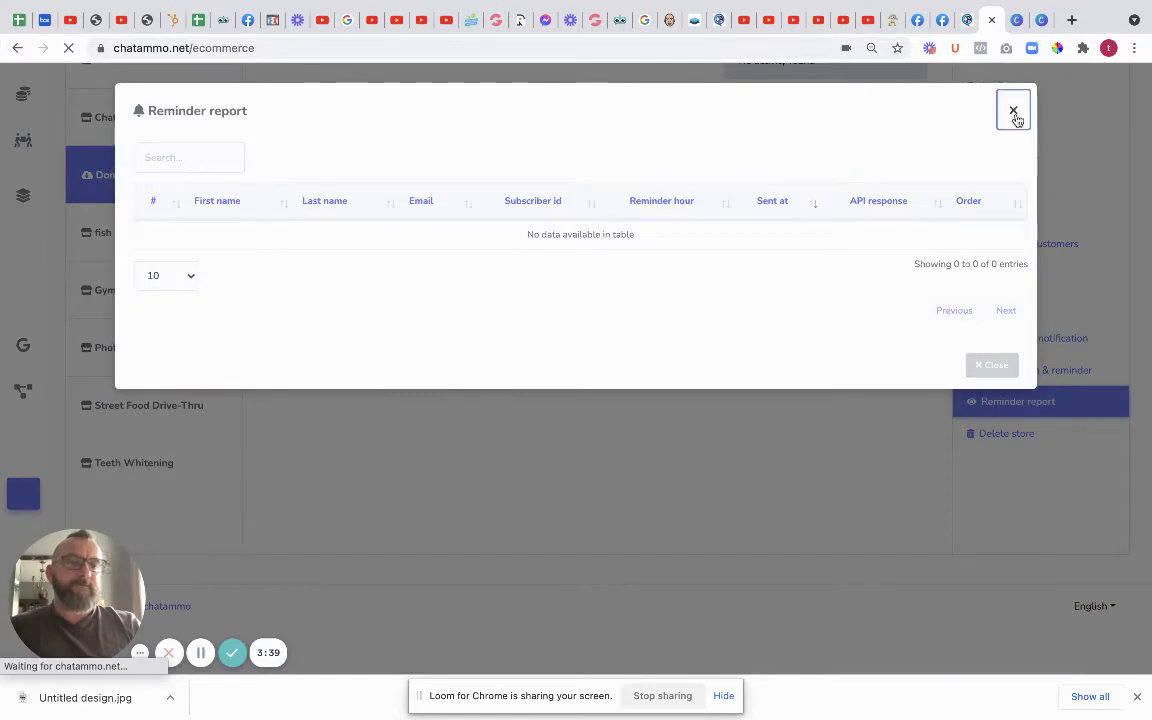
click(1013, 111)
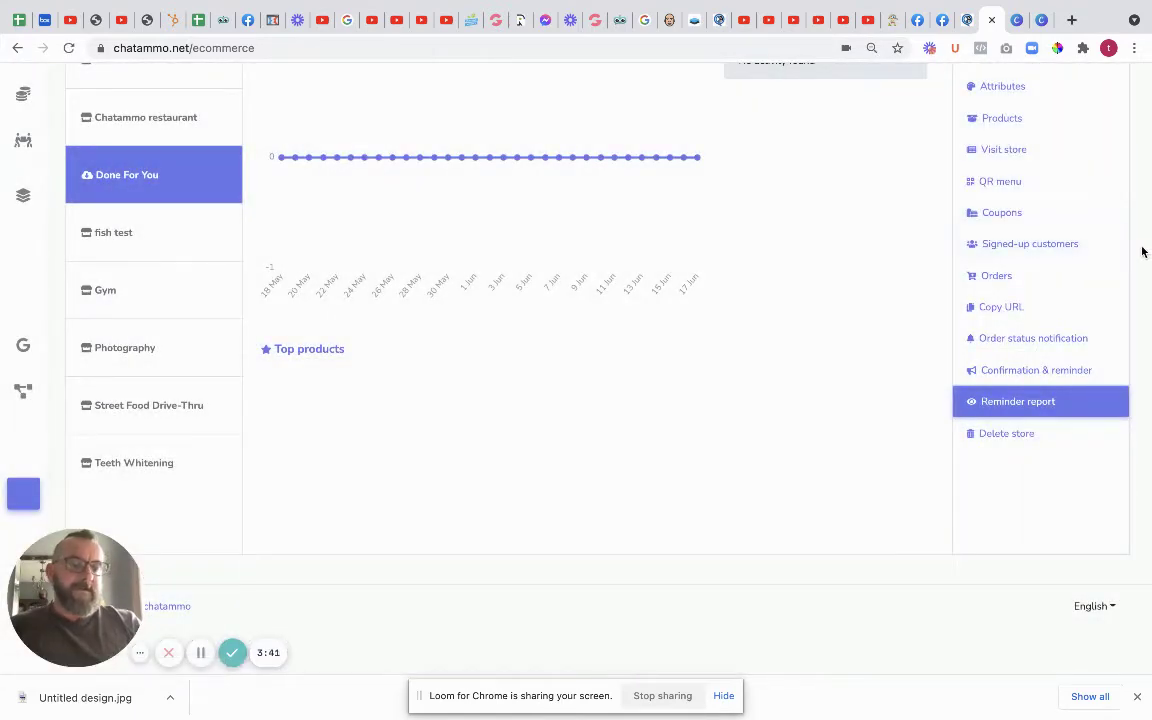
Step: Open the Done For You store's checkout settings and fill in the PayPal email
scroll(1143, 251, up, 3)
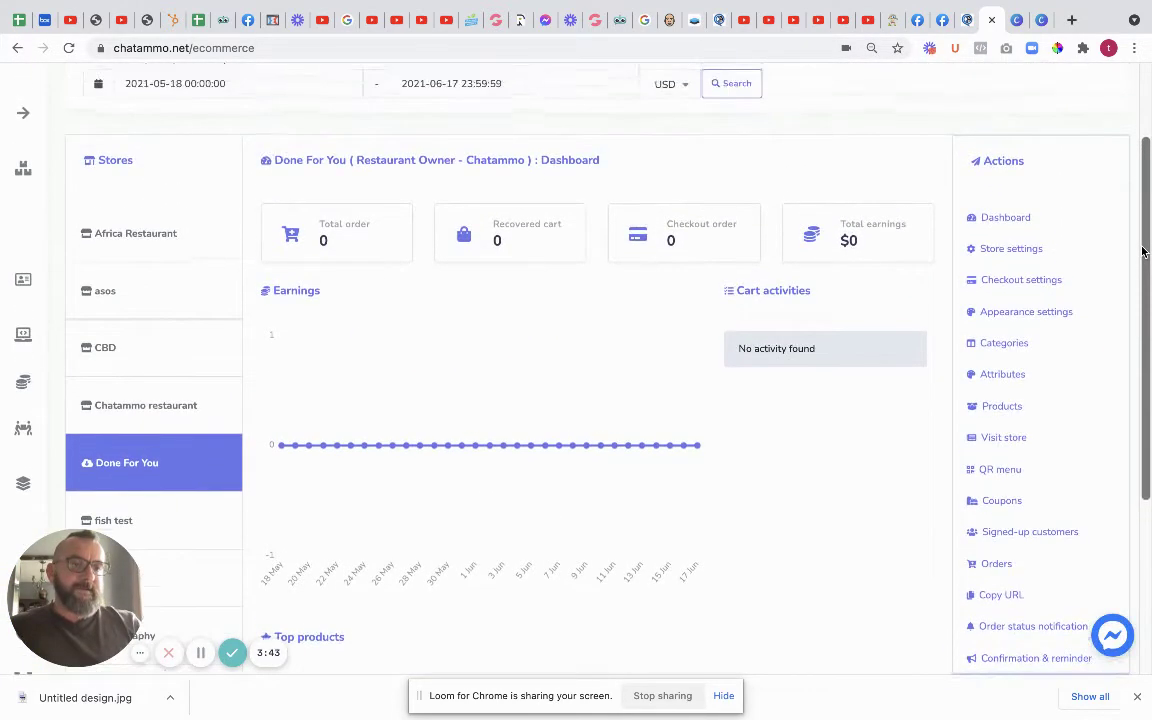
click(1000, 281)
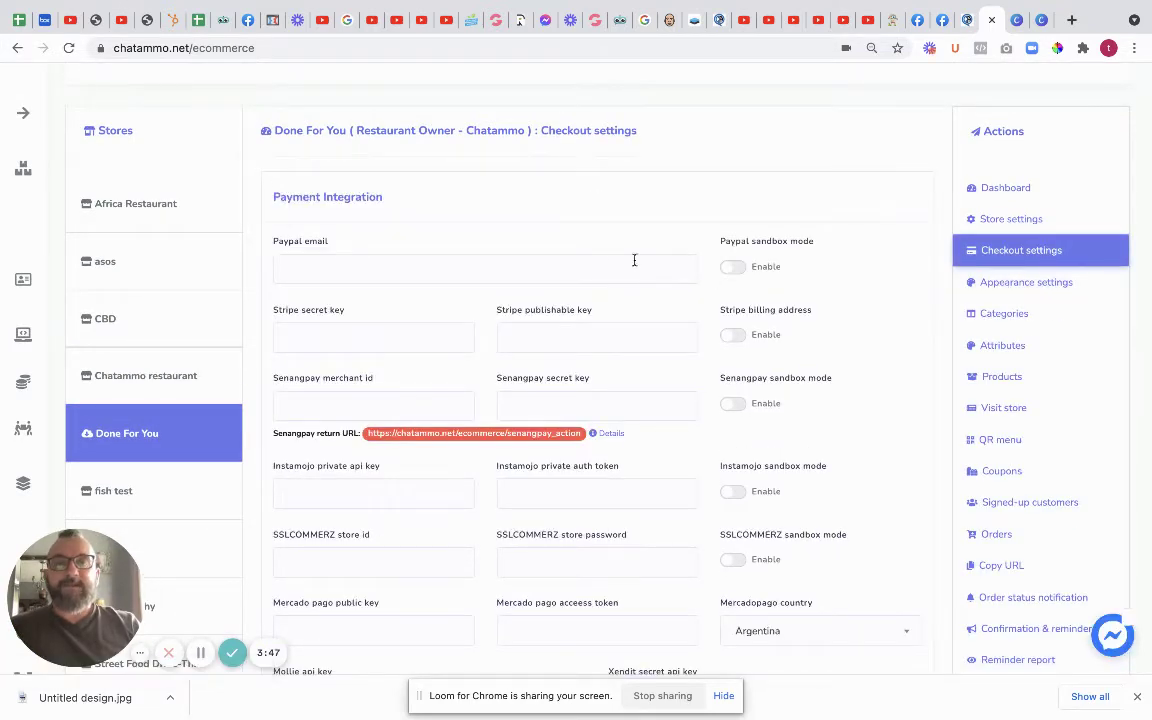
click(511, 270)
click(415, 350)
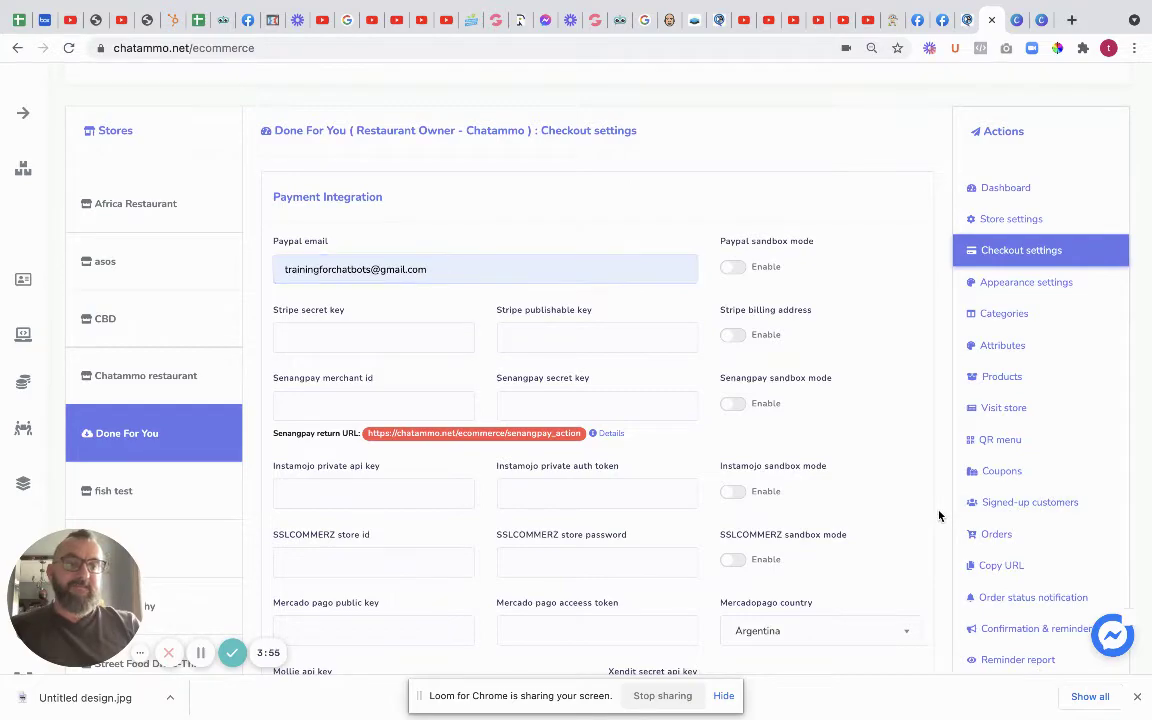
Step: Set PayPal checkout to Yes in the payment options
scroll(939, 516, down, 2)
scroll(939, 516, down, 5)
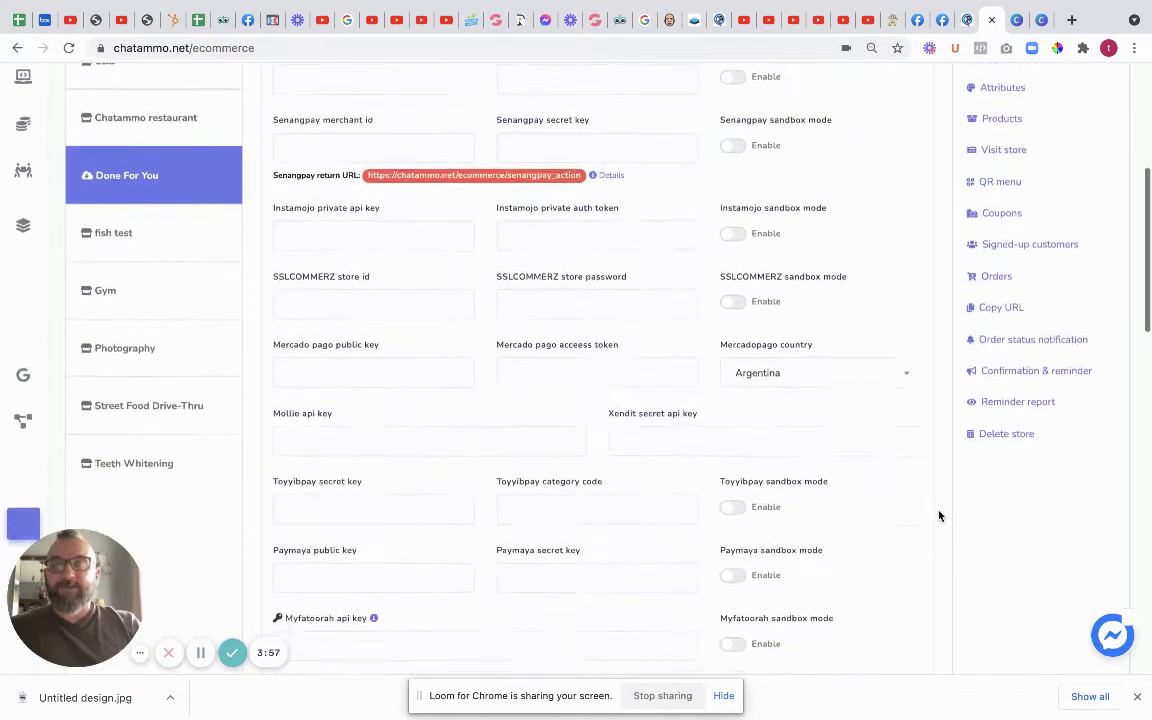
scroll(939, 516, down, 2)
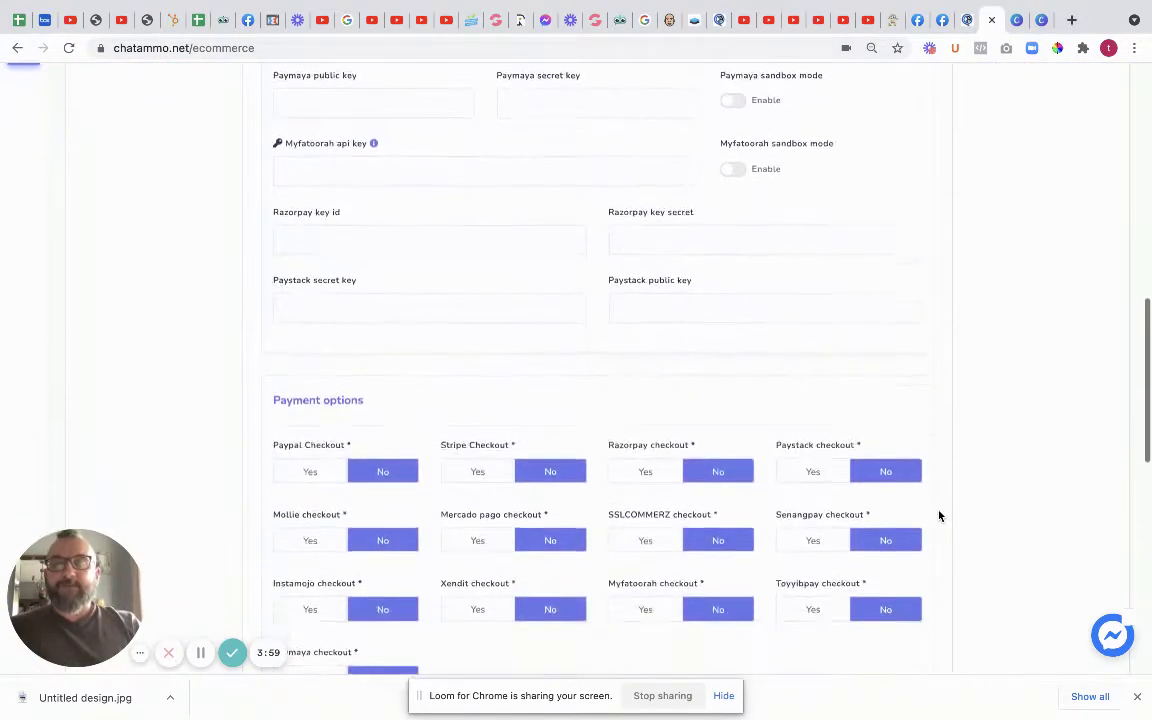
click(300, 405)
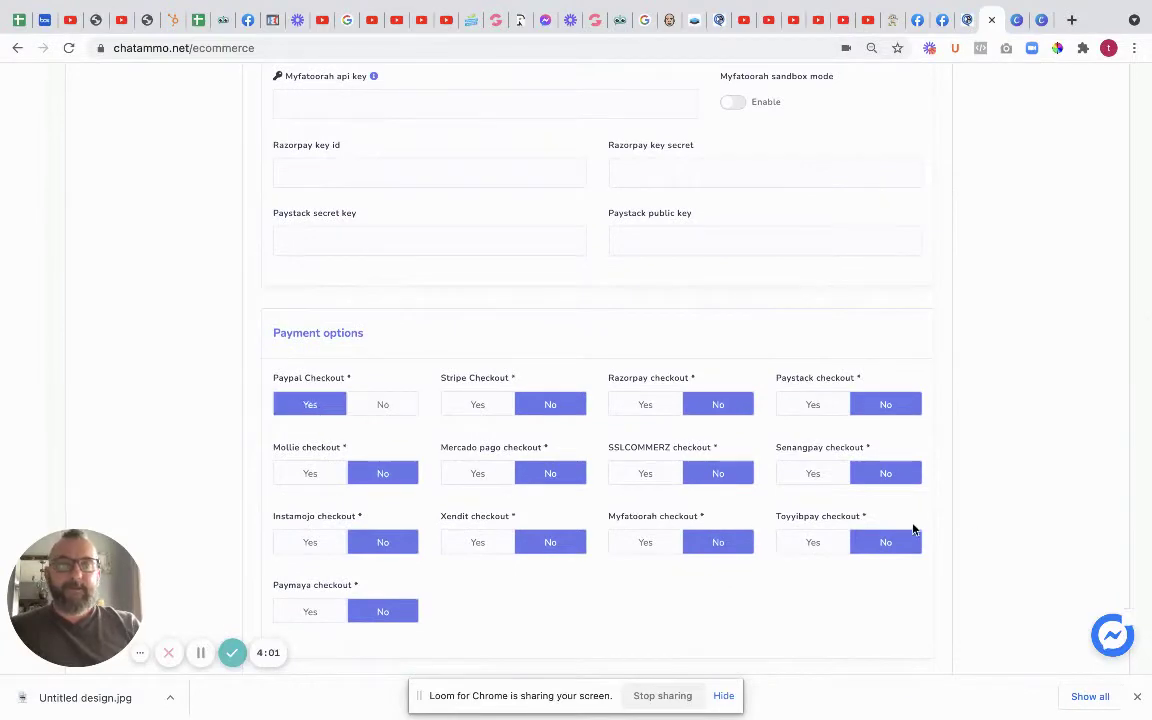
Step: Enable guest purchase in the login preferences and save the checkout settings
scroll(942, 549, down, 4)
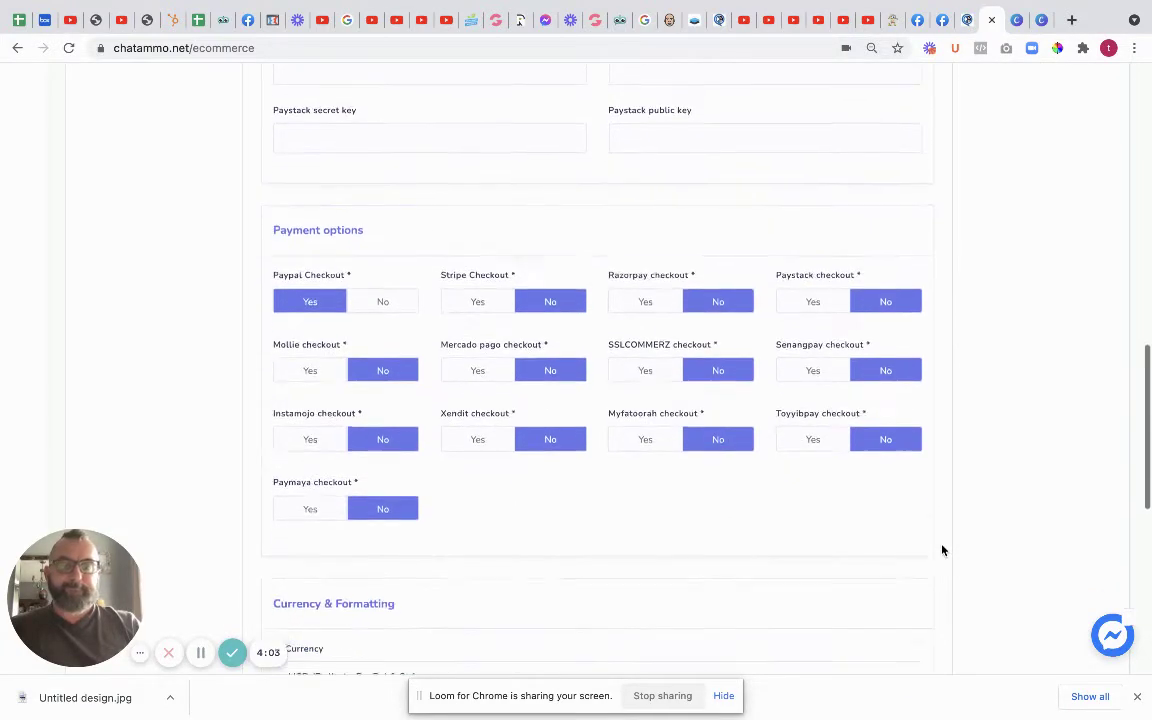
scroll(942, 549, down, 3)
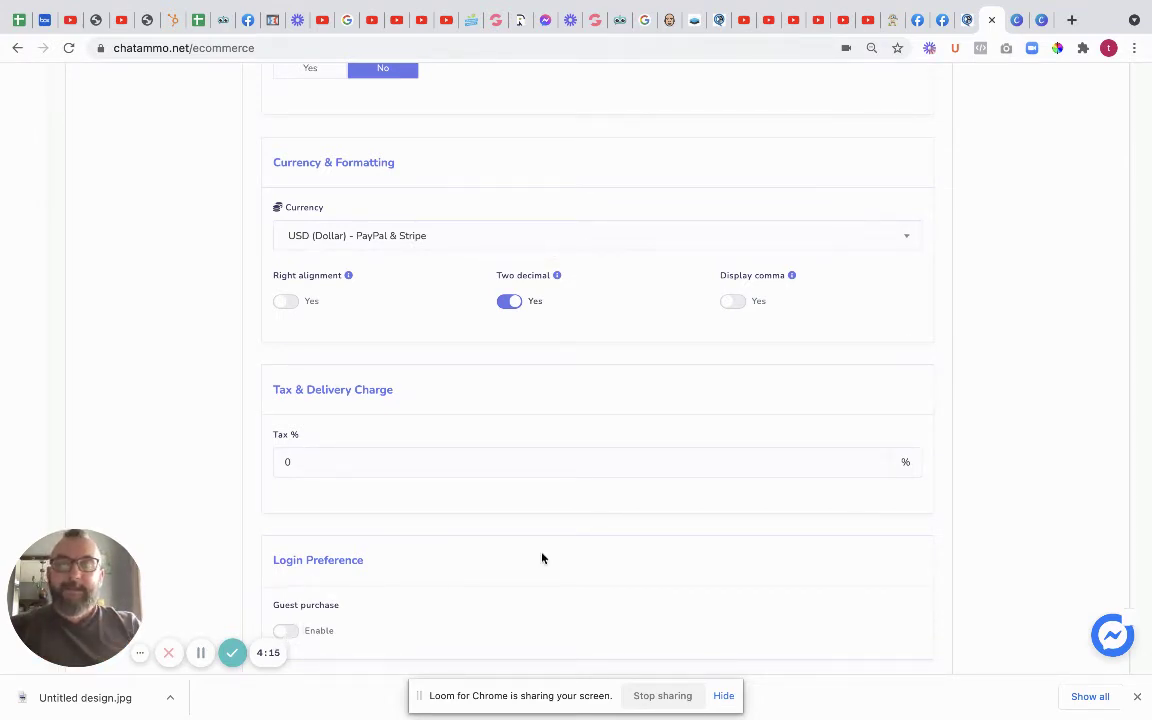
scroll(944, 638, down, 3)
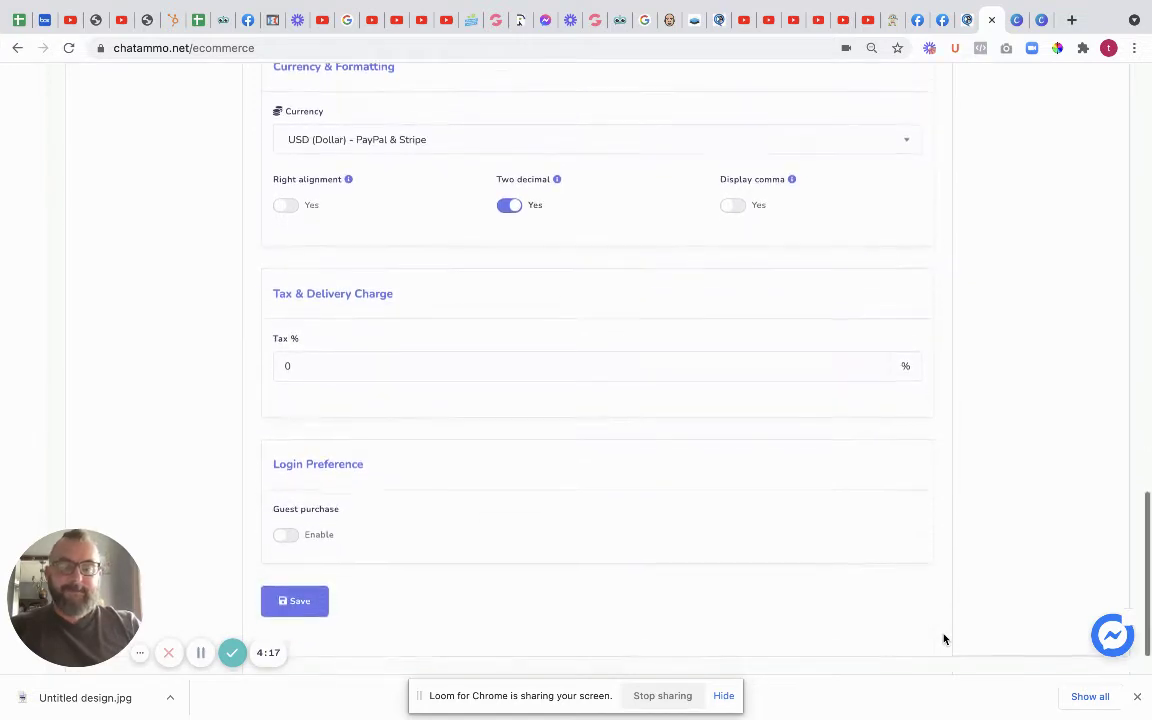
click(286, 504)
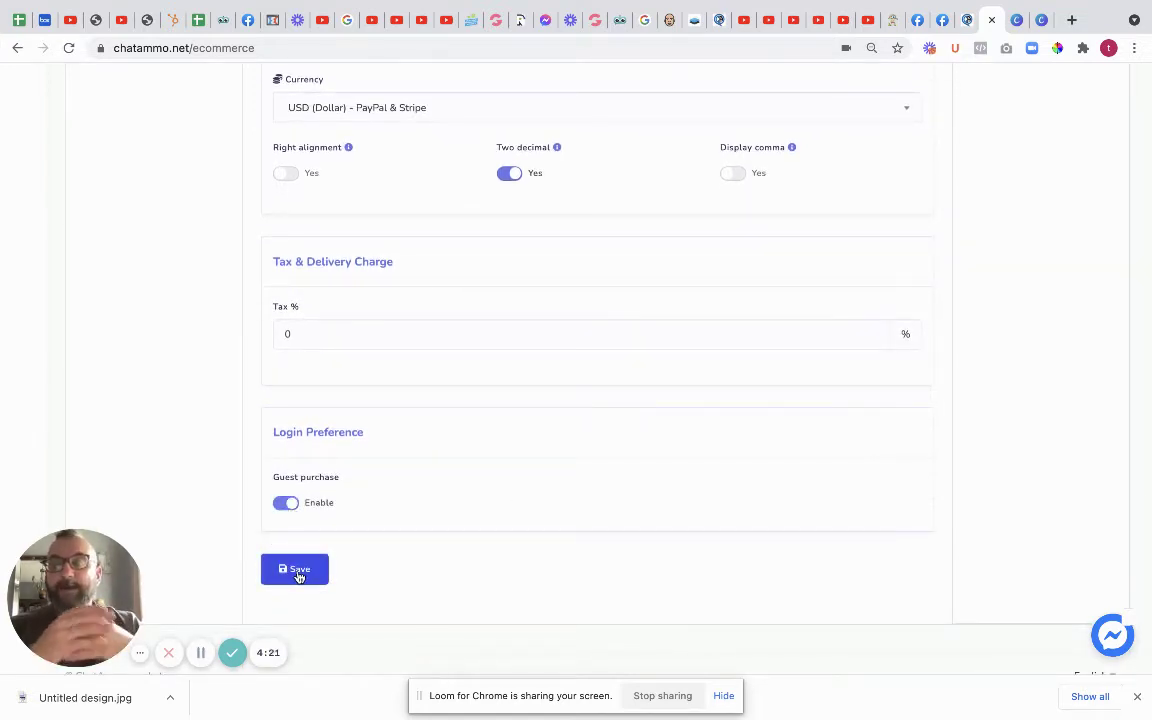
click(296, 570)
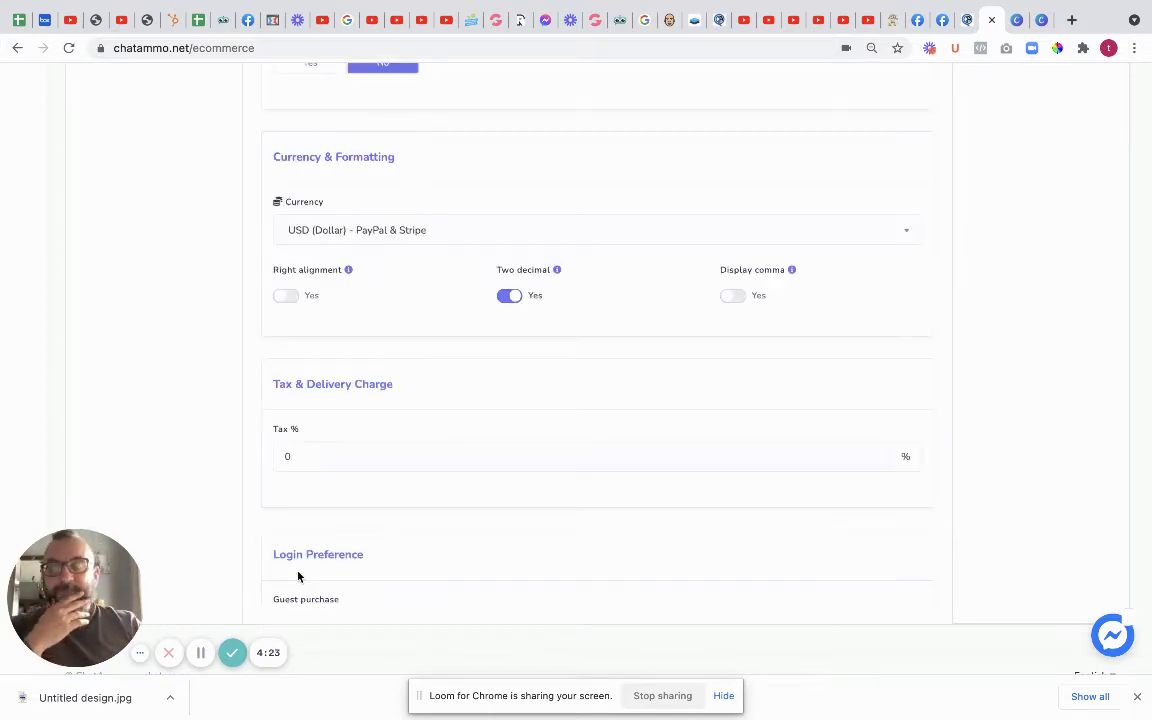
scroll(833, 559, down, 1)
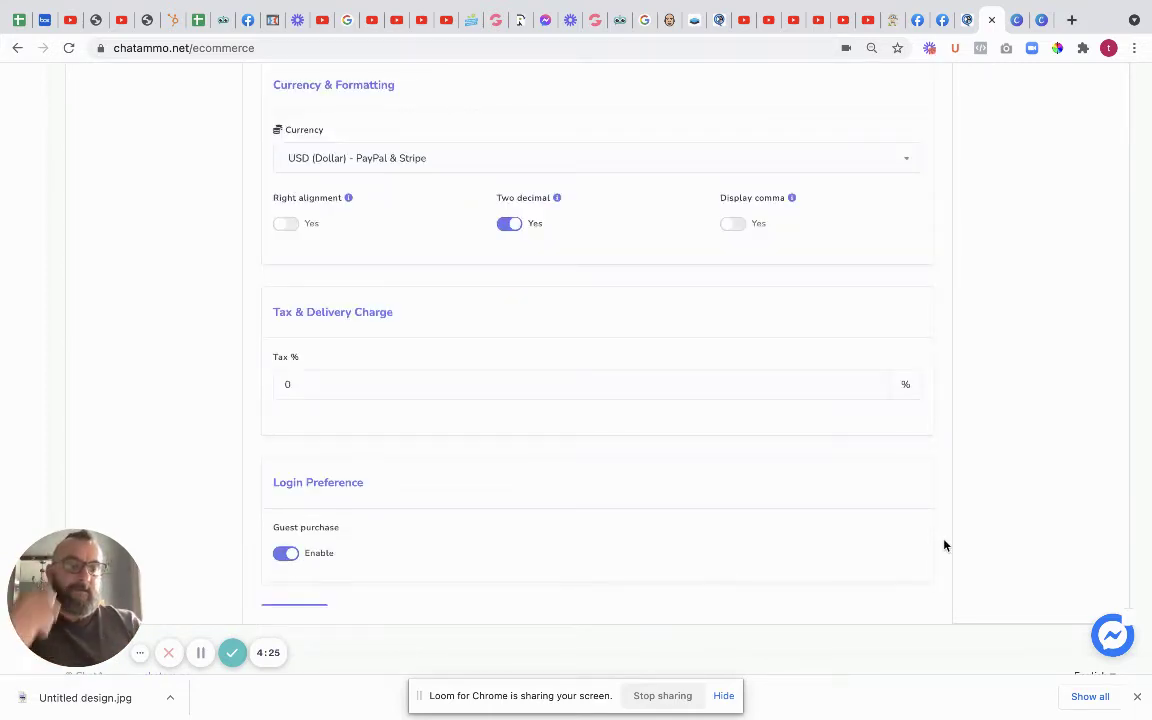
scroll(944, 545, down, 2)
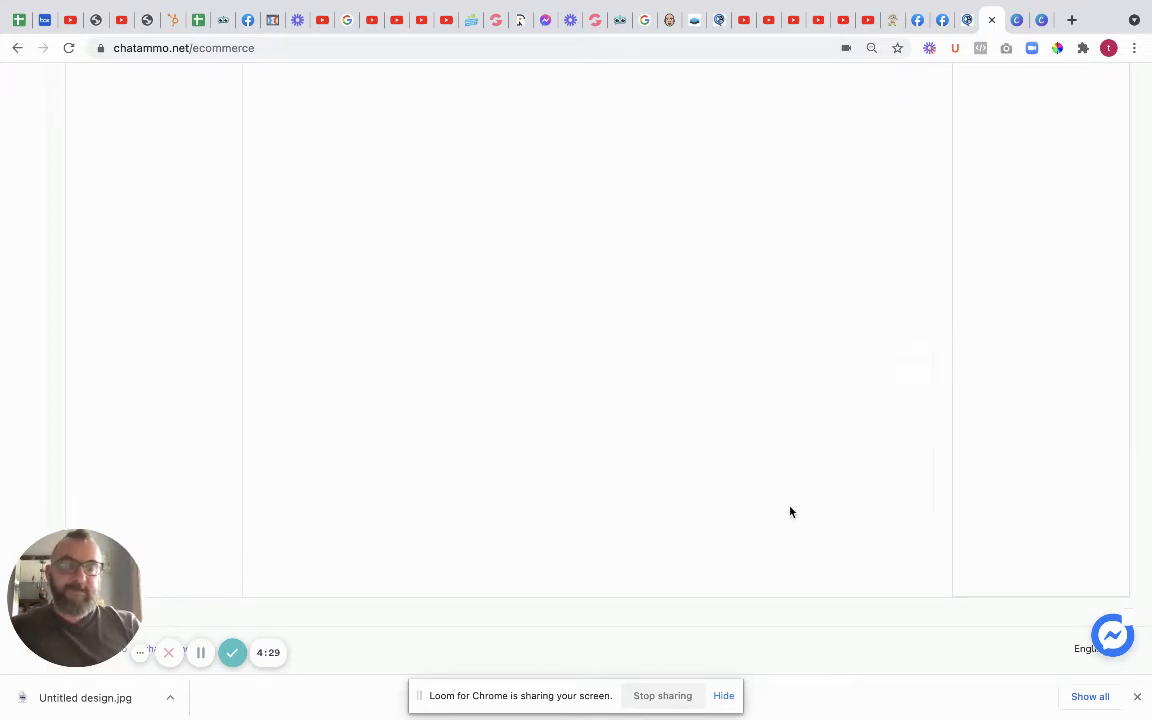
scroll(943, 510, down, 2)
Step: Set the store's theme color to the bright blue second swatch in the appearance settings and save
scroll(940, 510, up, 1)
scroll(939, 510, up, 5)
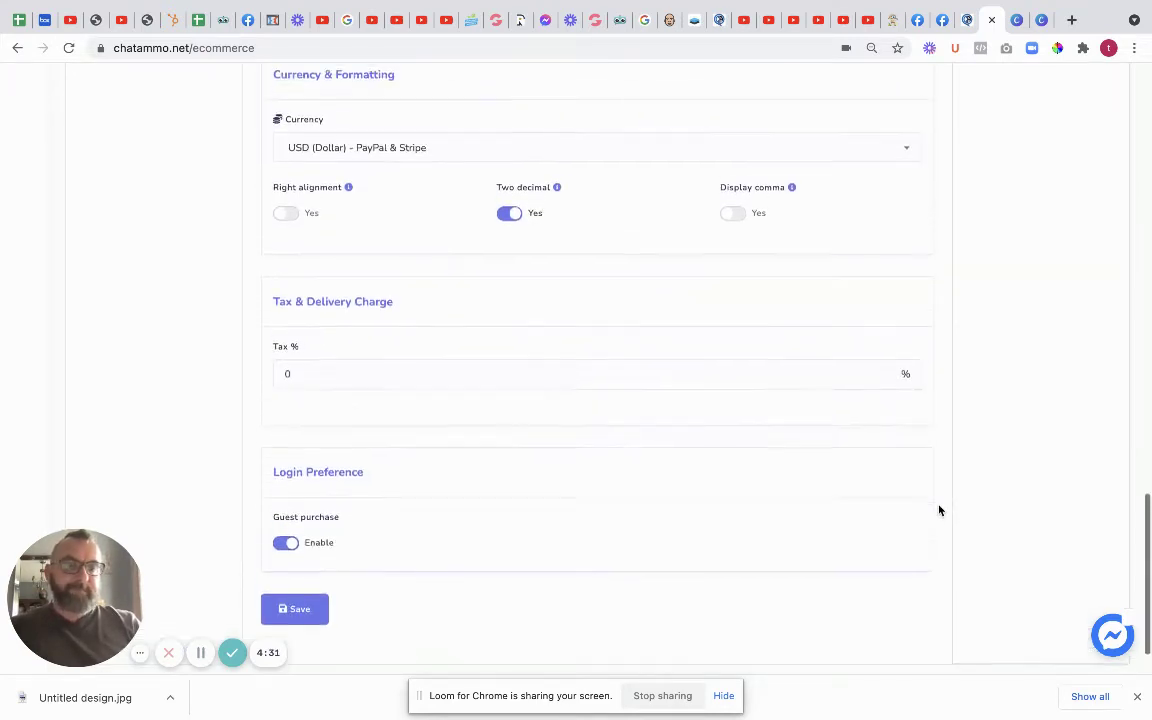
scroll(939, 510, up, 9)
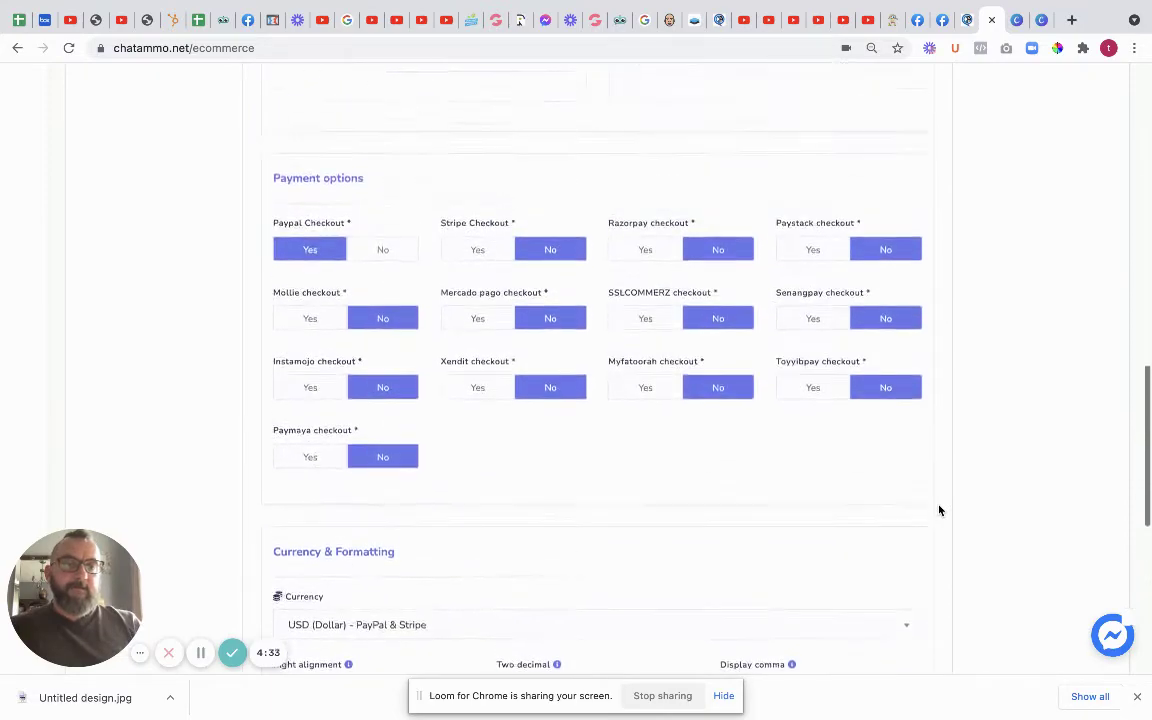
scroll(939, 510, up, 5)
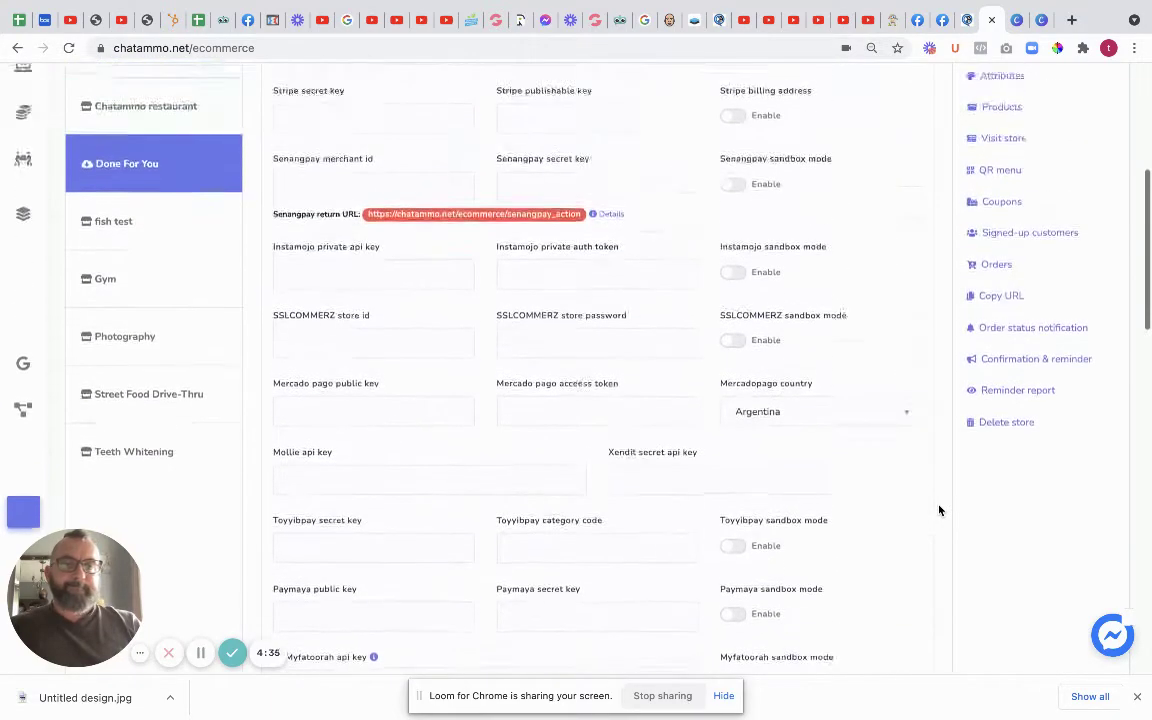
scroll(939, 510, up, 1)
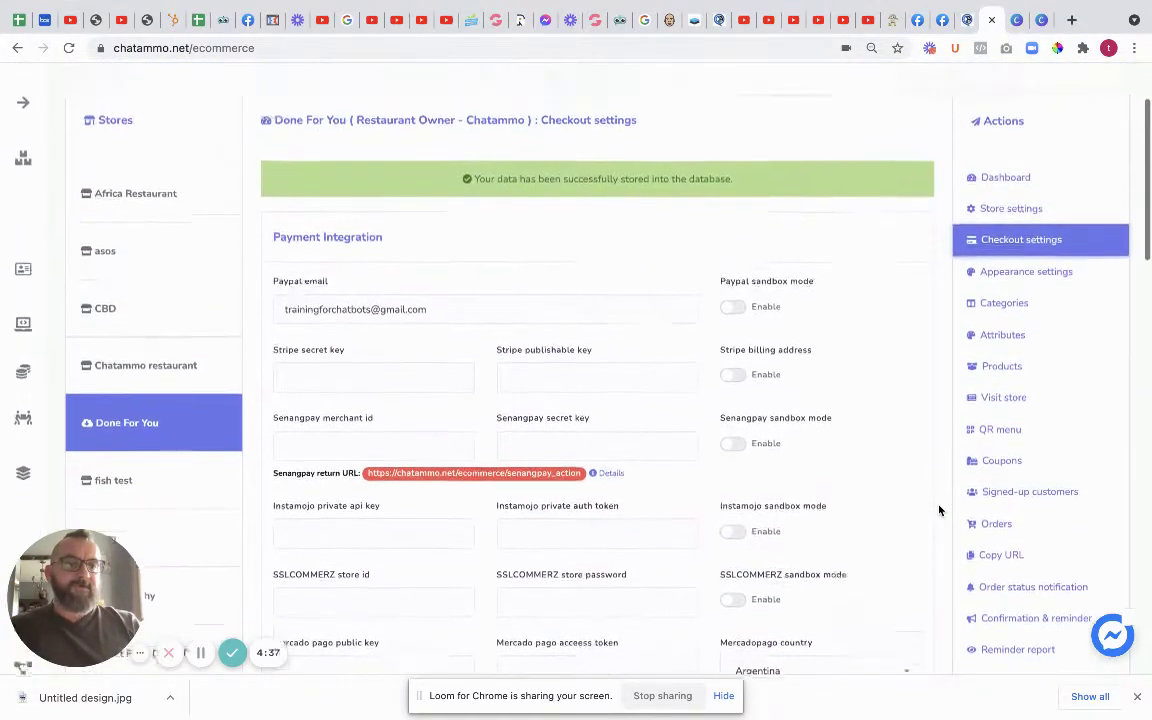
click(1037, 304)
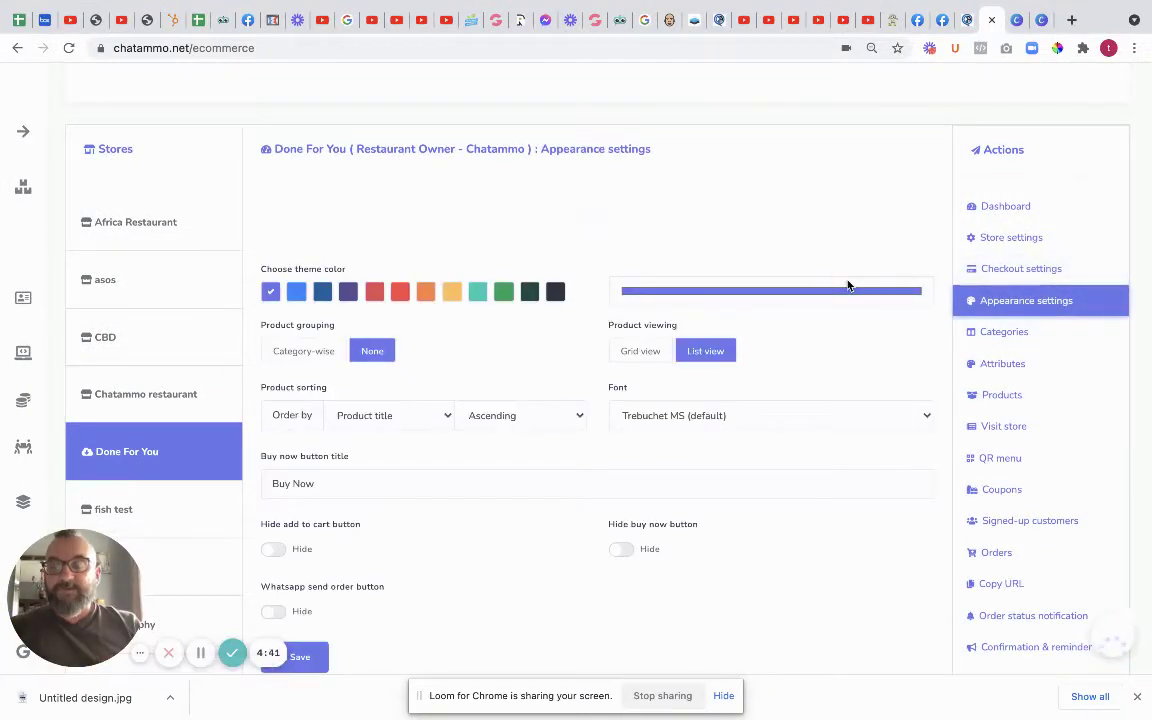
click(296, 222)
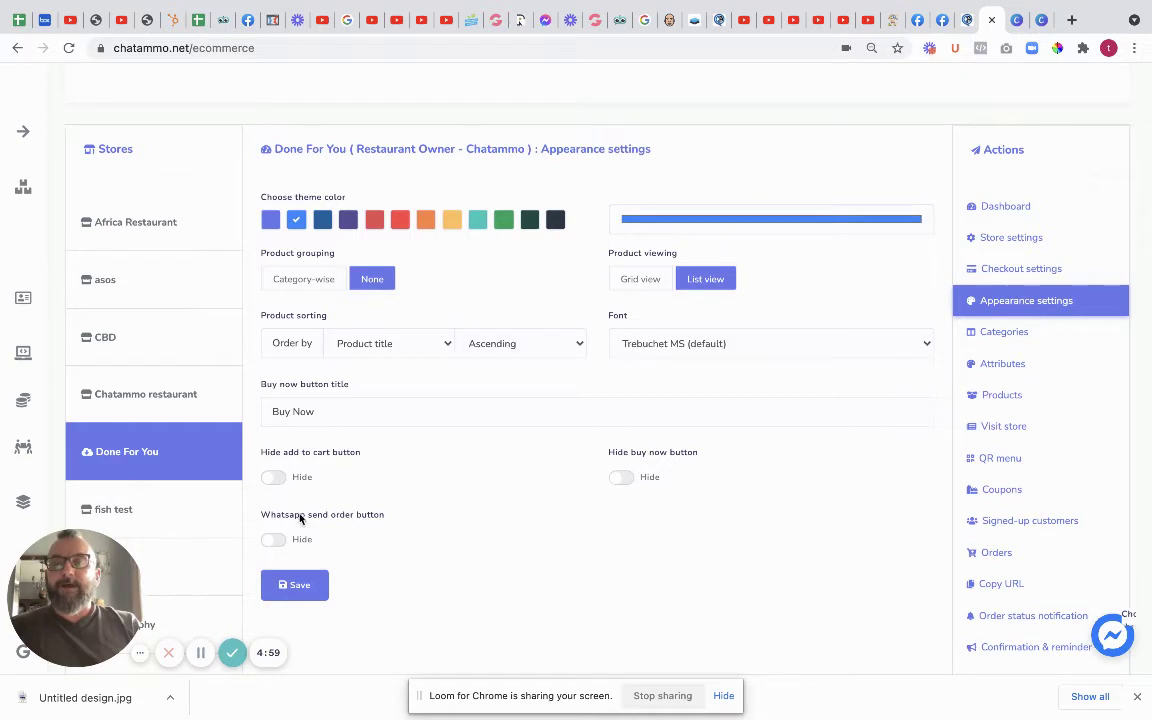
click(297, 589)
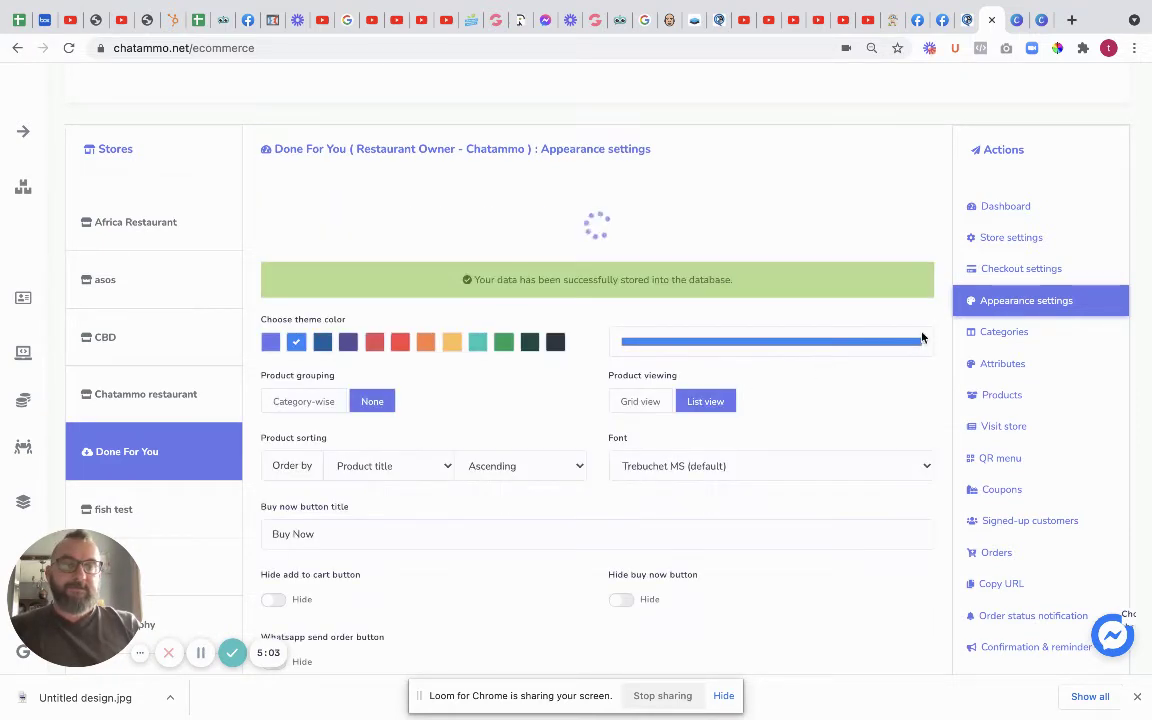
Step: In the store's categories, add and save a category named Website customisation with Untitled design.jpg as its thumbnail
click(1005, 333)
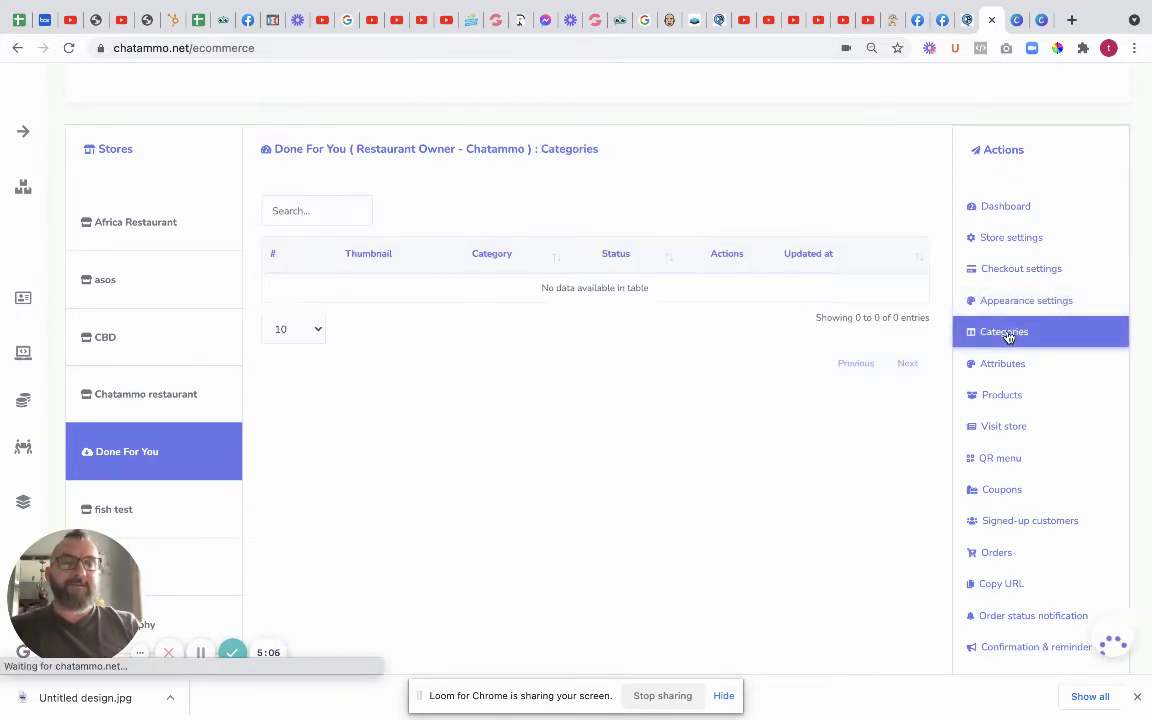
click(886, 208)
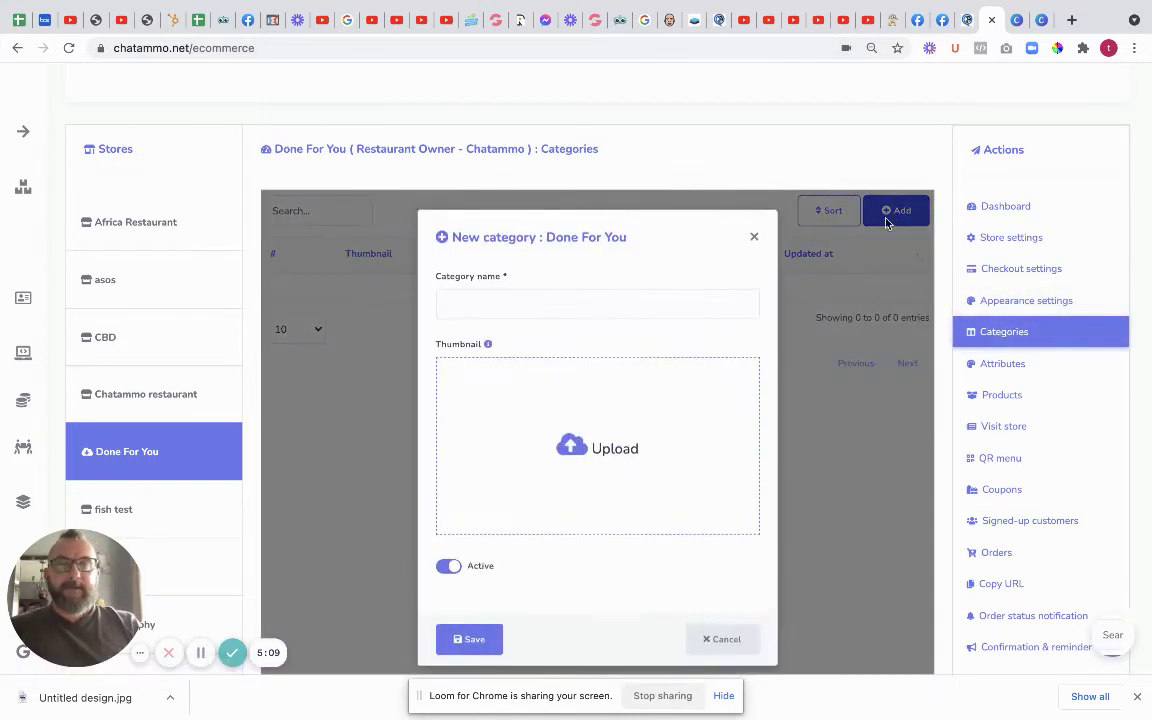
click(515, 302)
text(Website customisation)
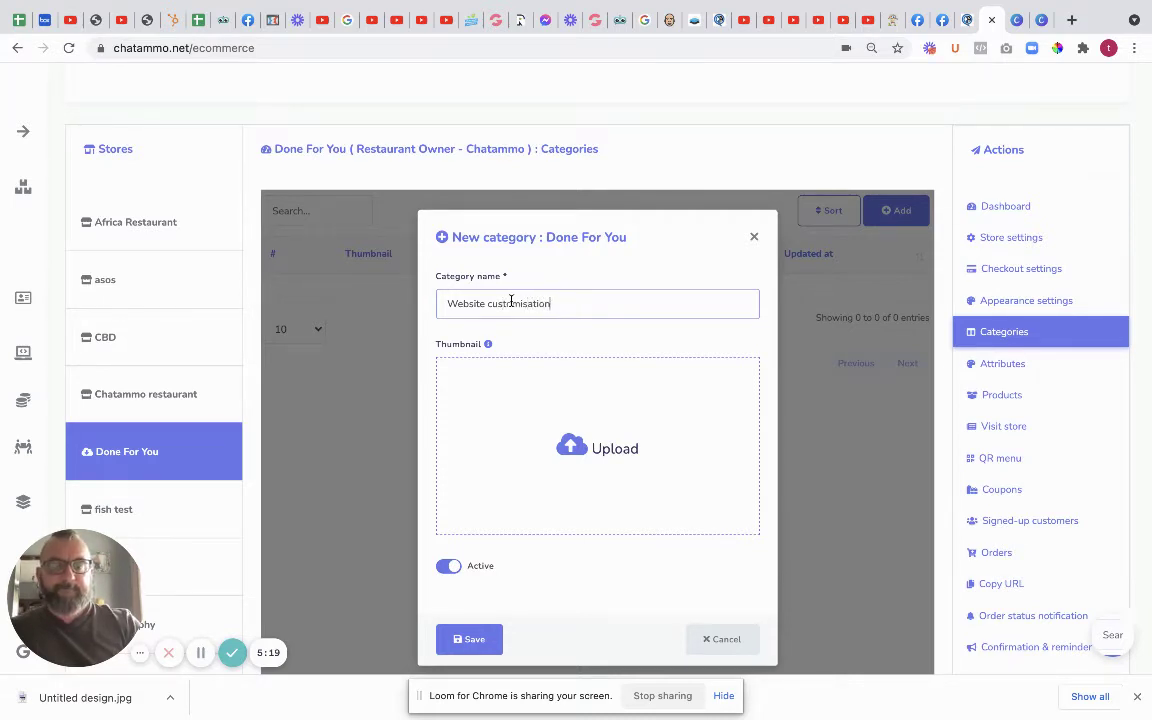
click(530, 406)
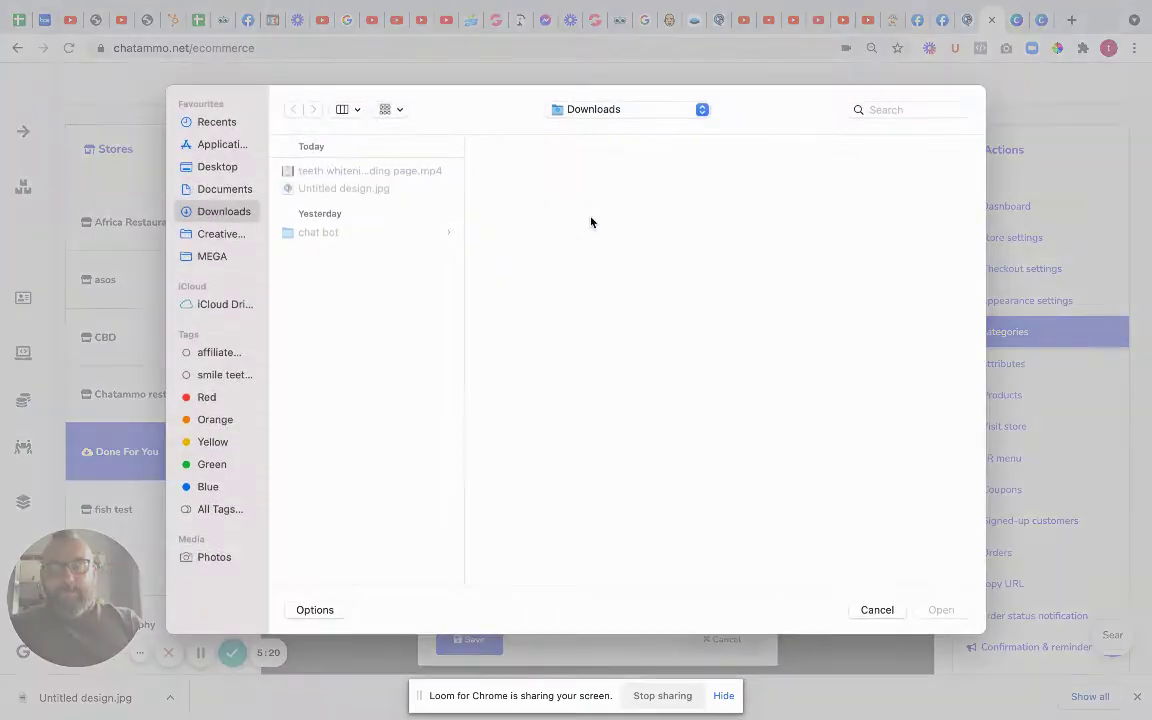
click(354, 190)
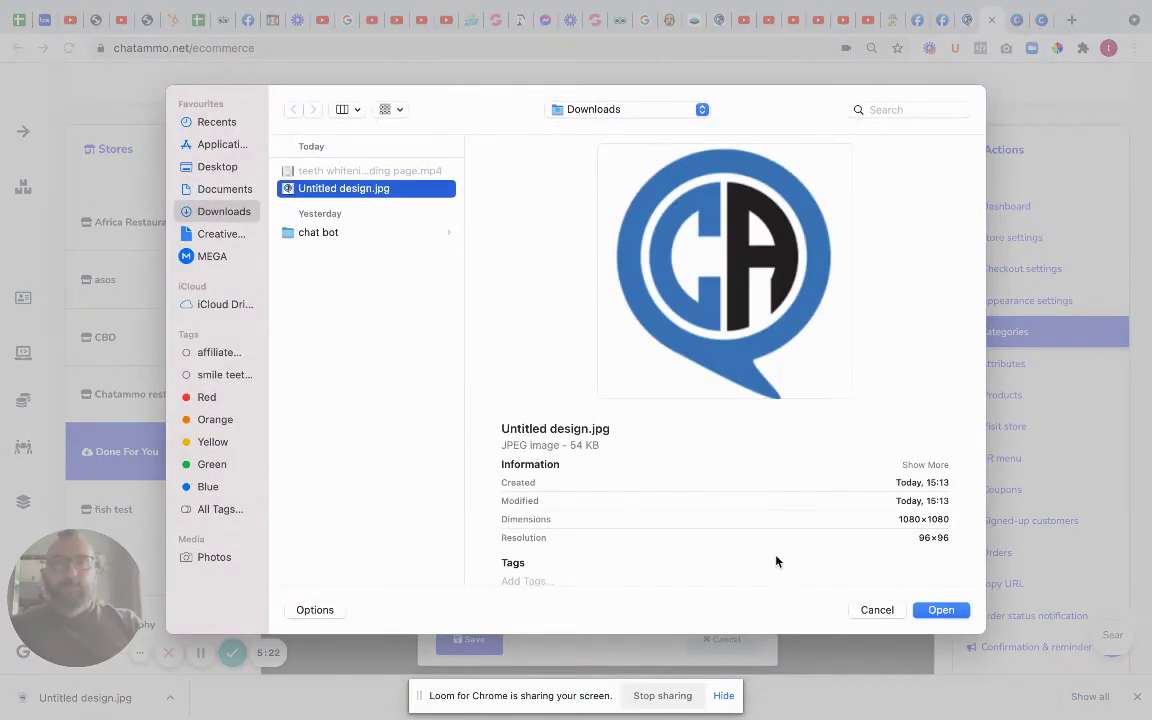
click(940, 610)
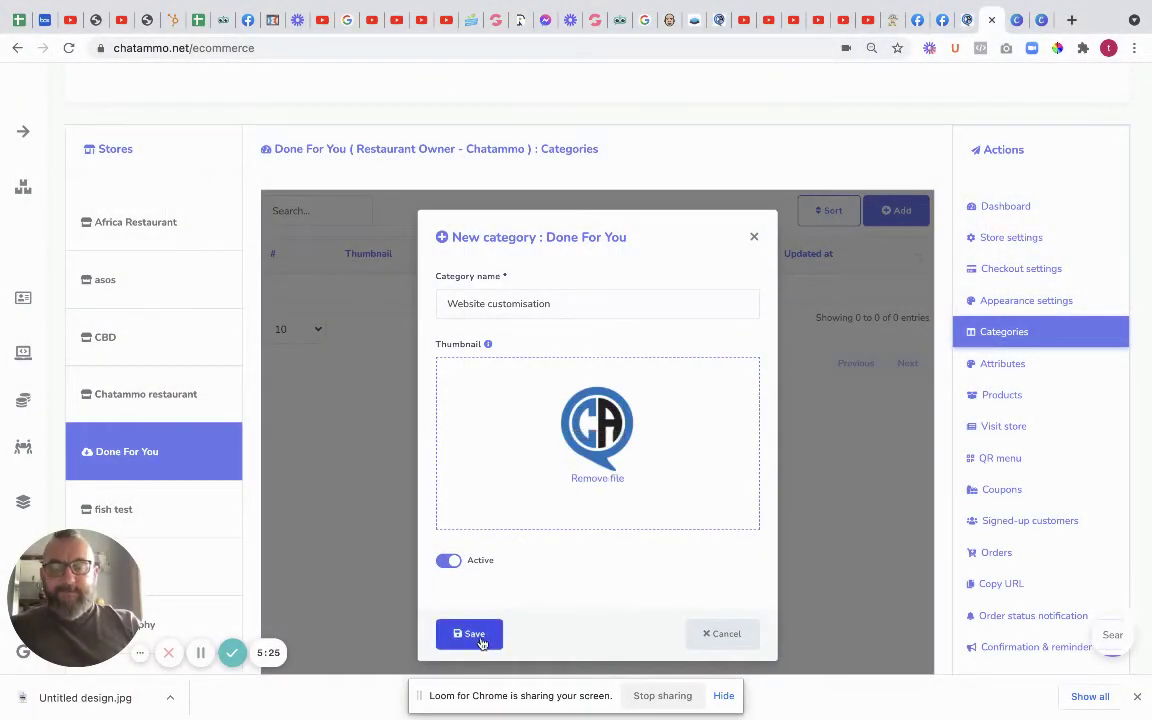
click(478, 640)
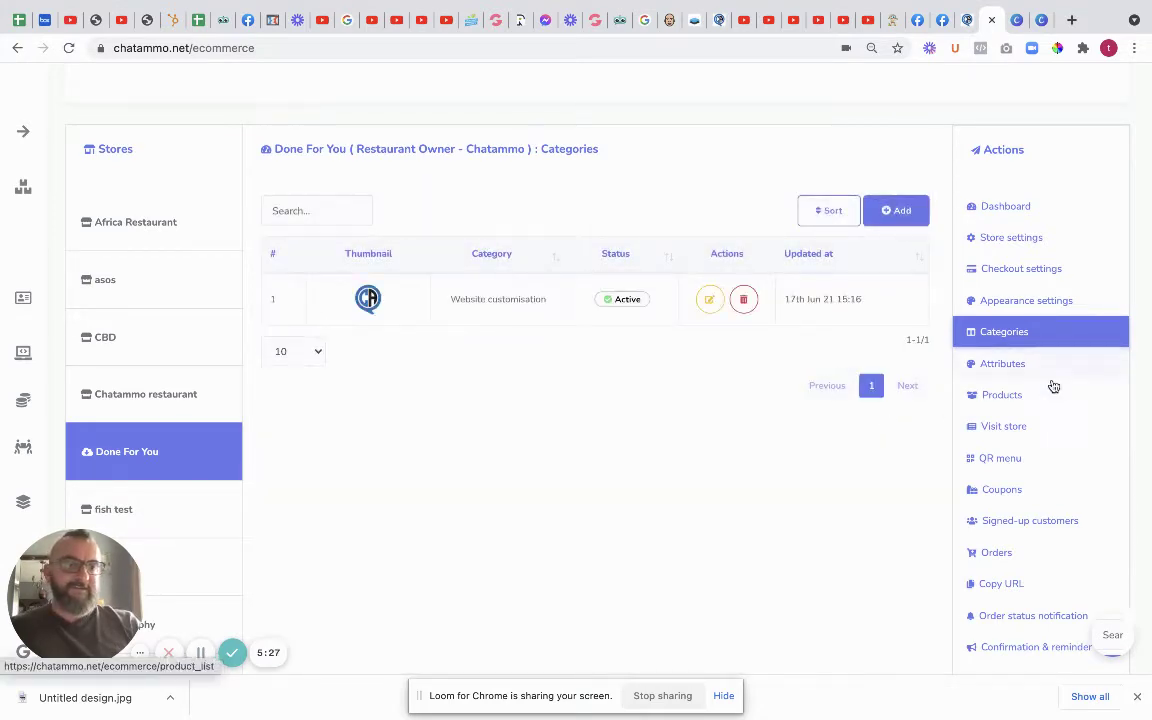
Step: Add a second category named Url Transfer, upload Untitled design.jpg as its thumbnail, and save it
click(900, 212)
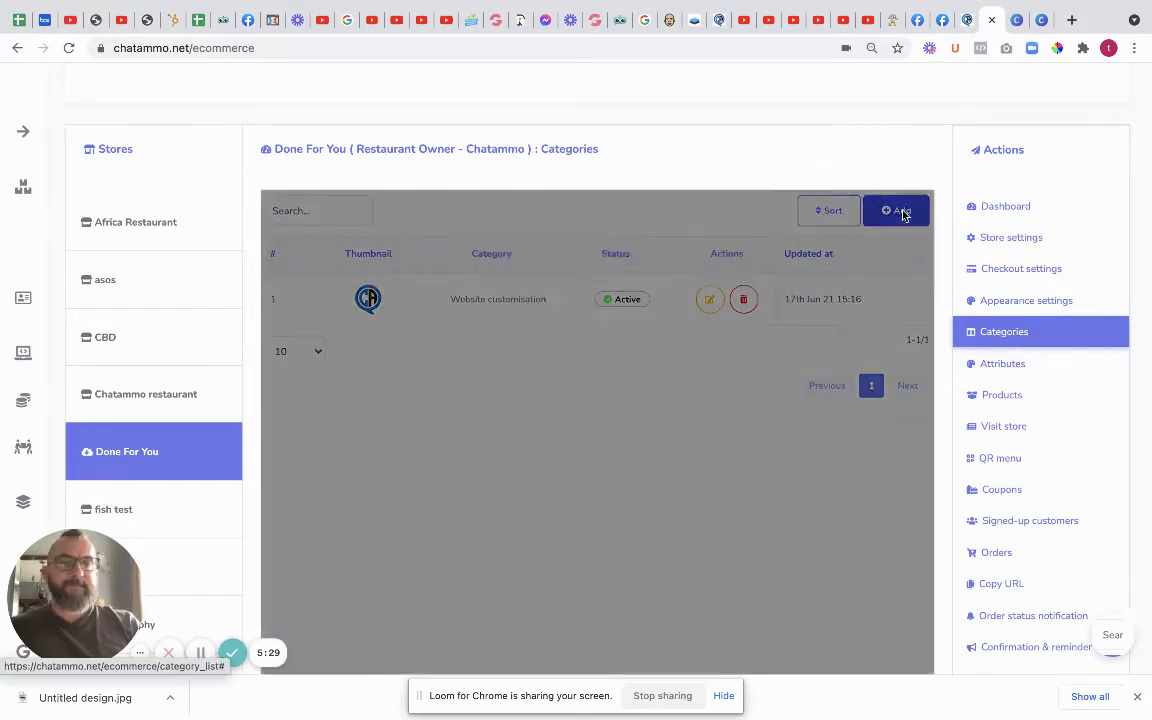
click(484, 290)
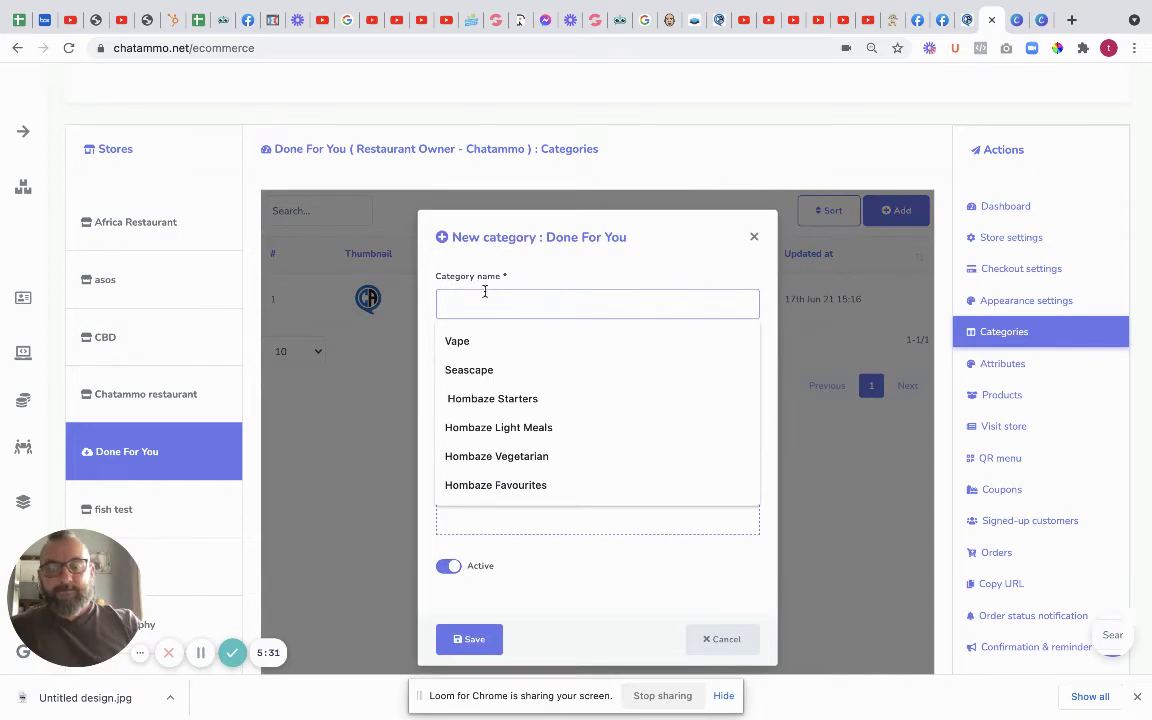
text(Url Transfer)
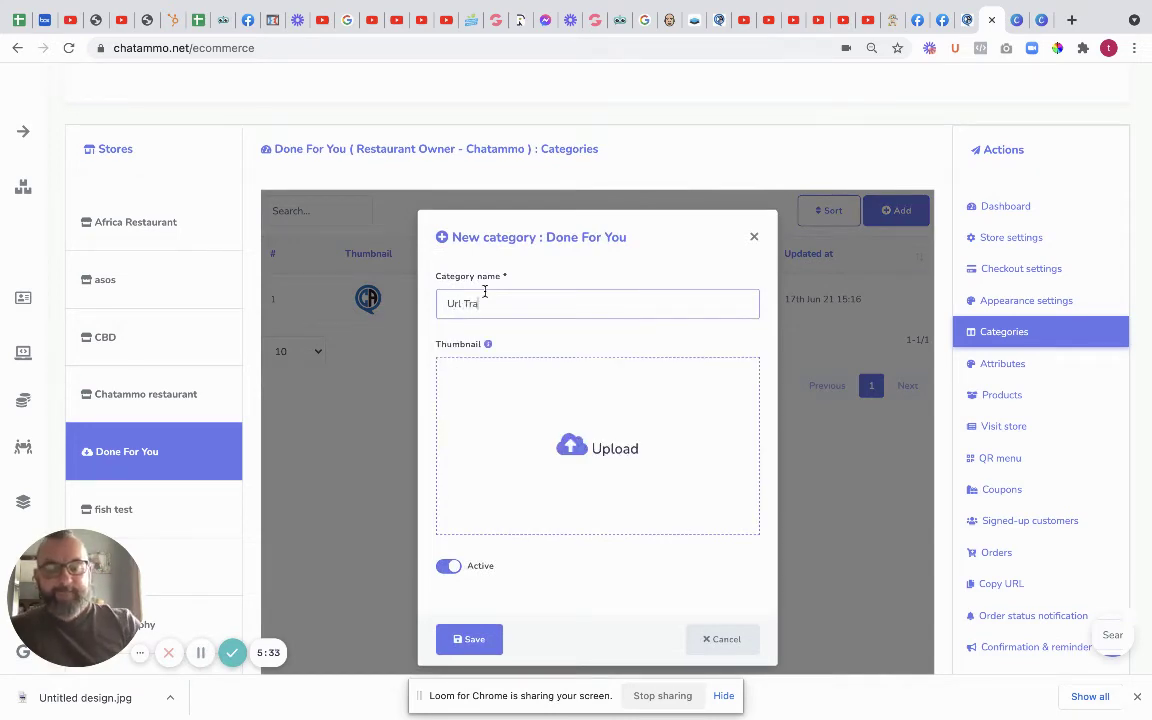
click(585, 440)
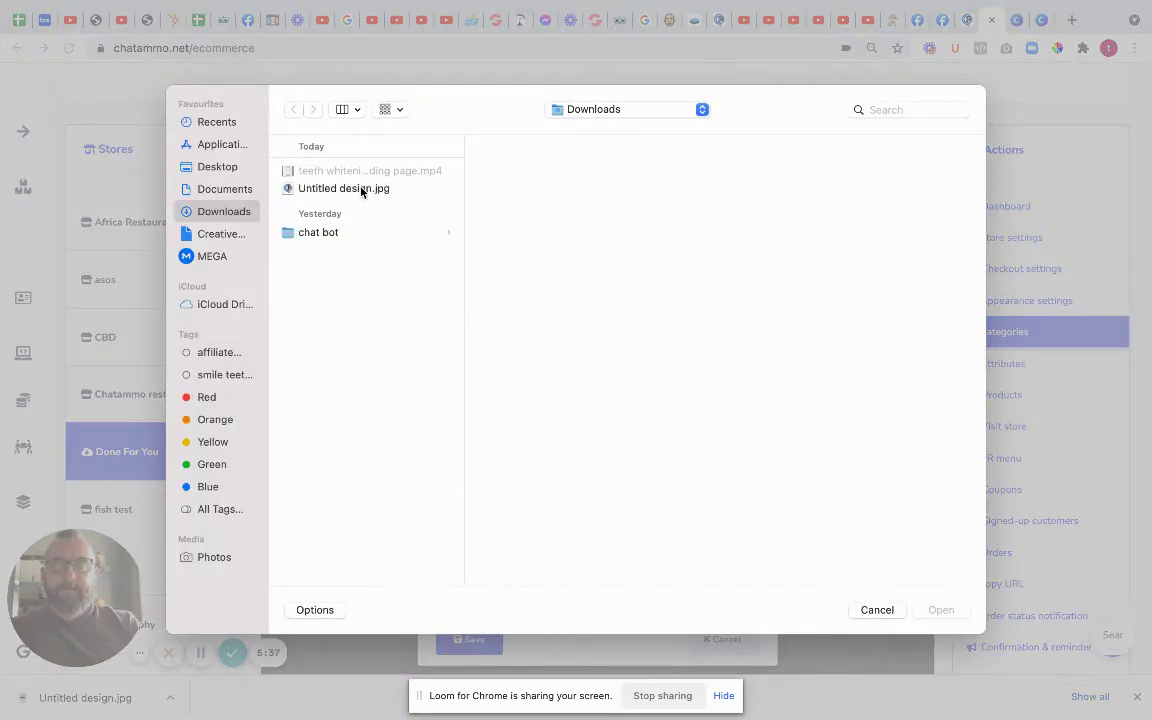
click(362, 190)
click(941, 610)
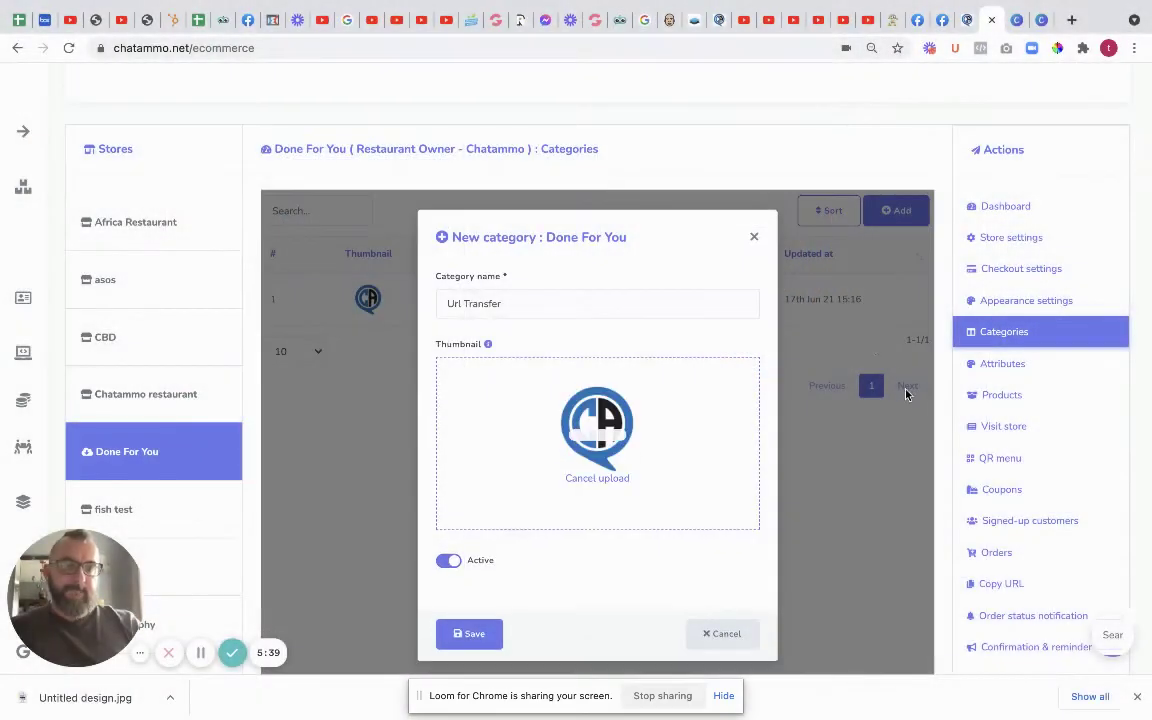
click(474, 636)
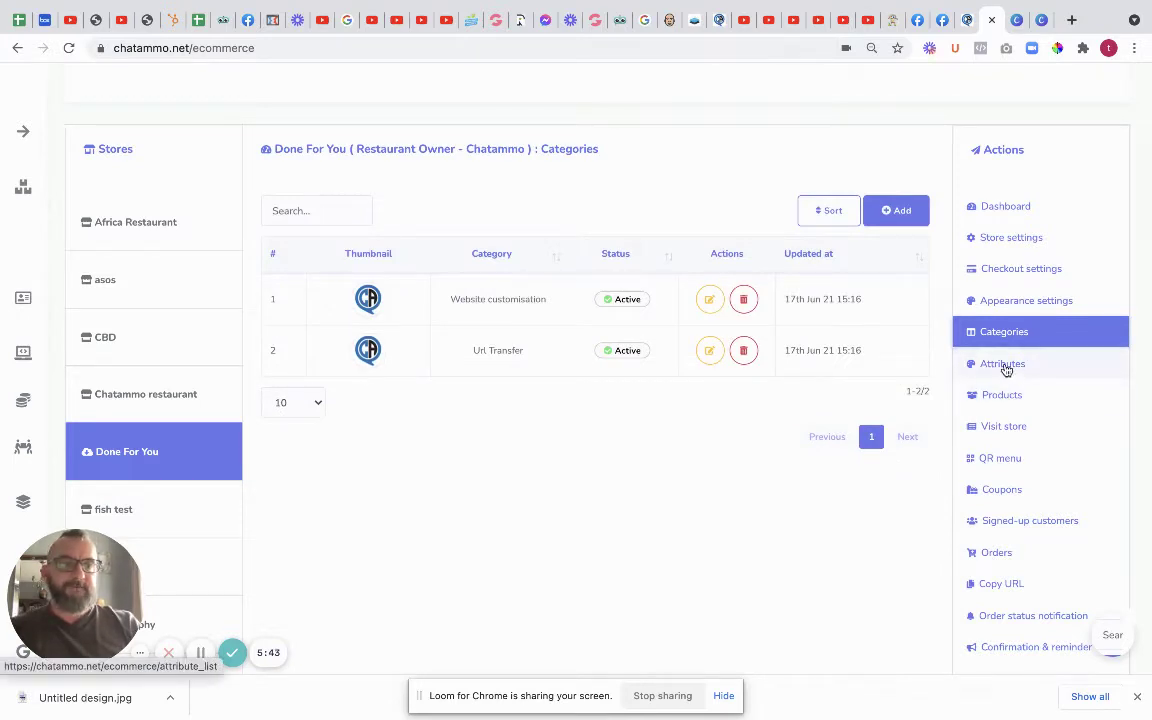
Step: Create a category named Customise Chatbot with Untitled design.jpg as the thumbnail and save it
click(895, 212)
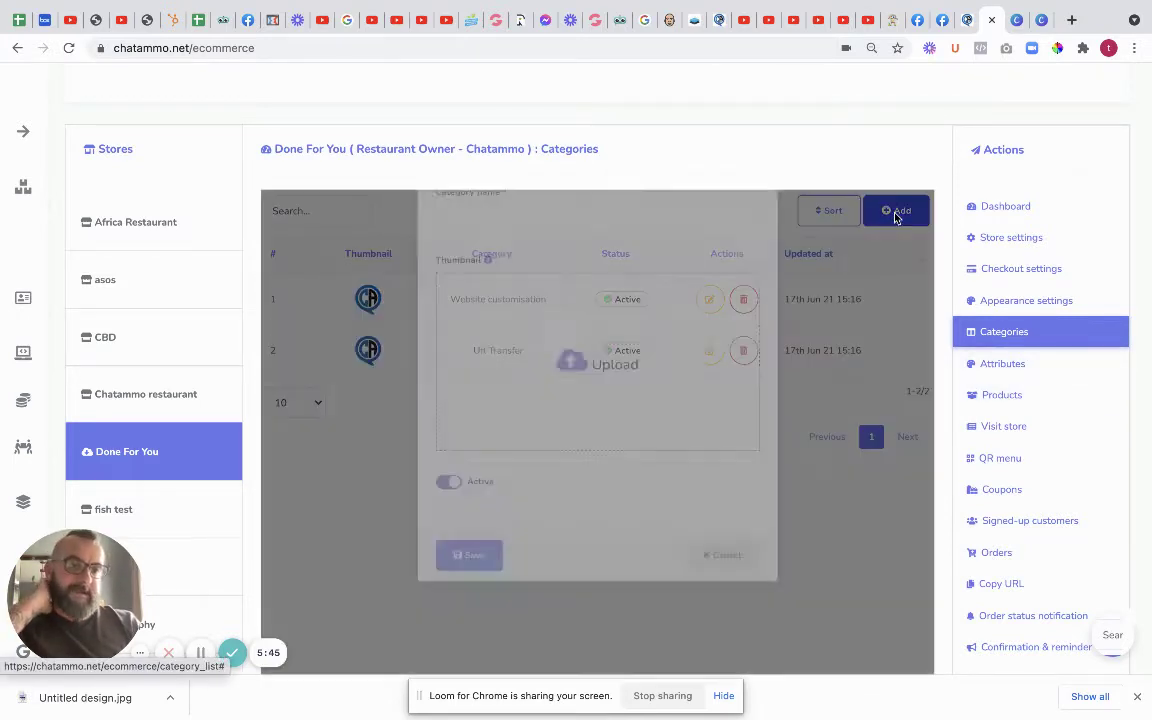
click(508, 296)
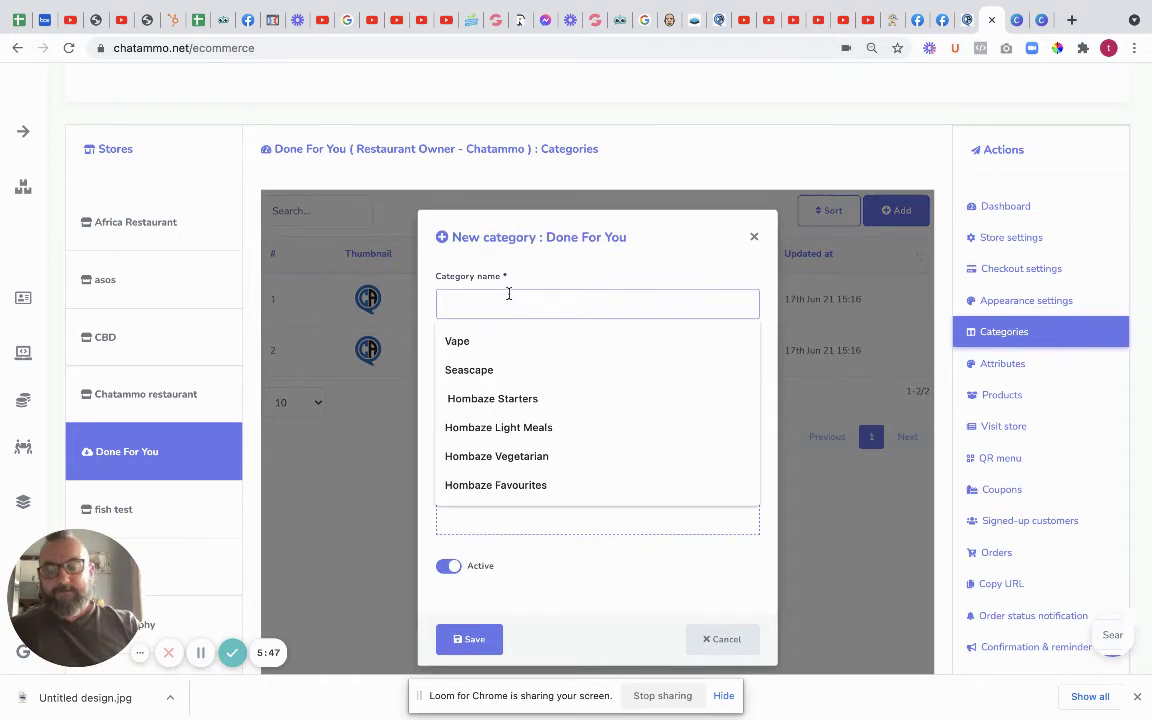
text(Customise Chatbot)
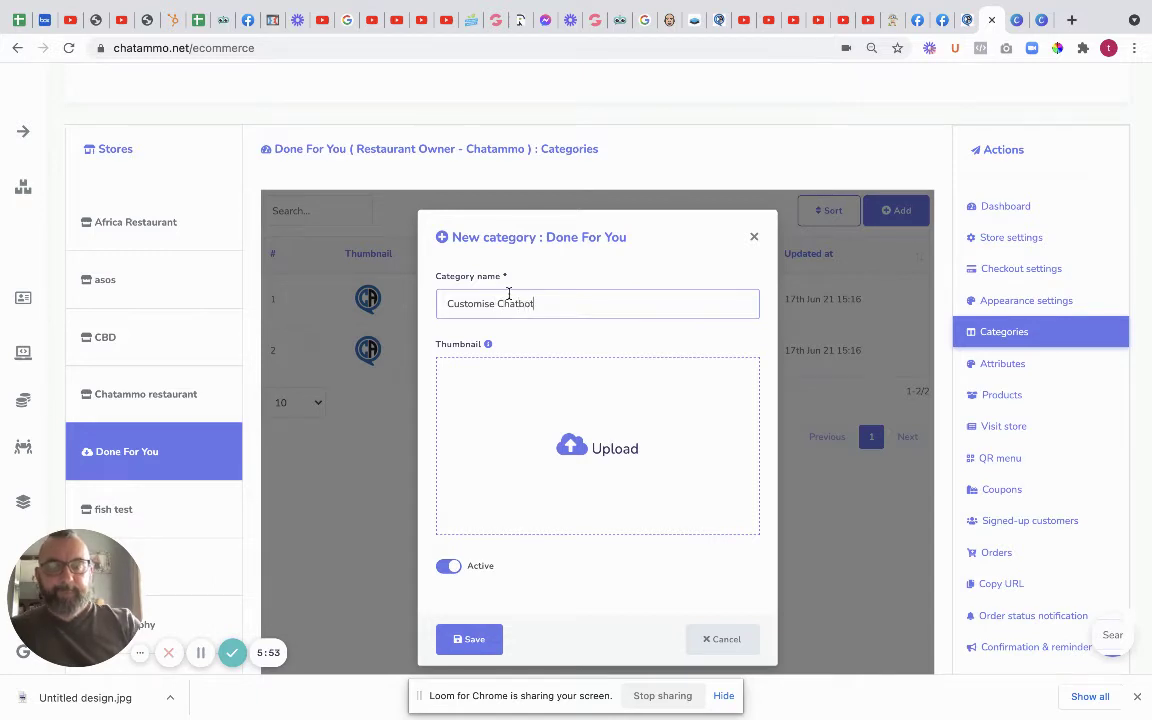
click(505, 394)
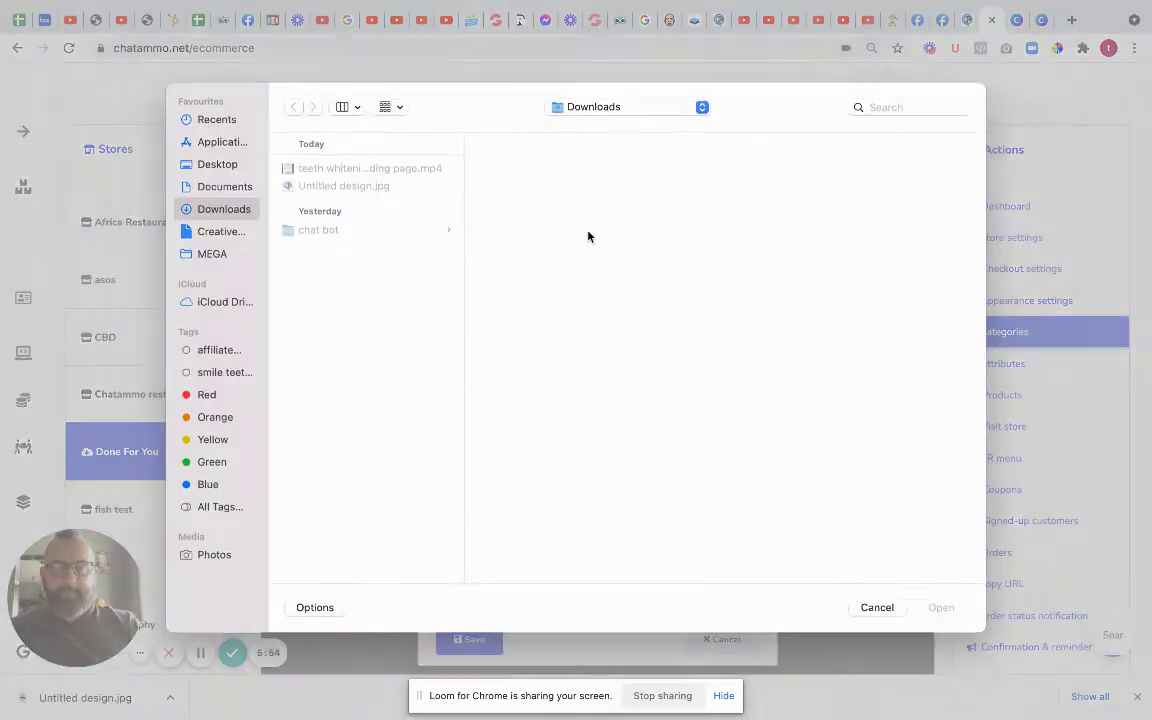
click(358, 189)
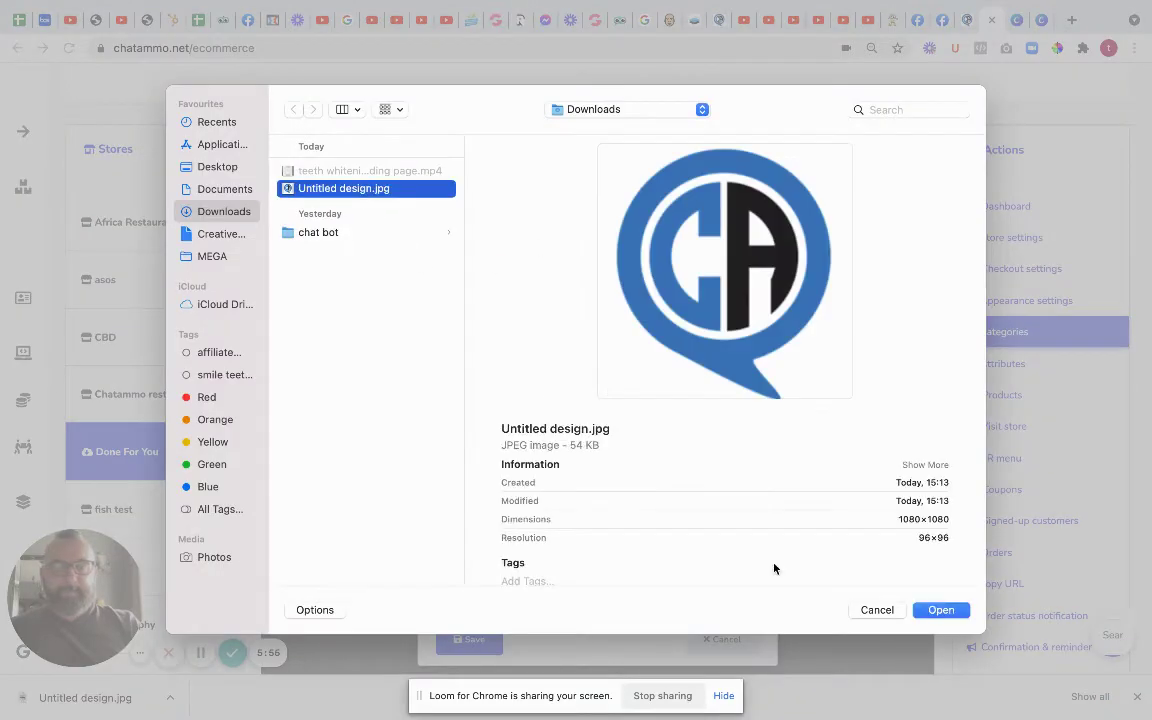
click(940, 610)
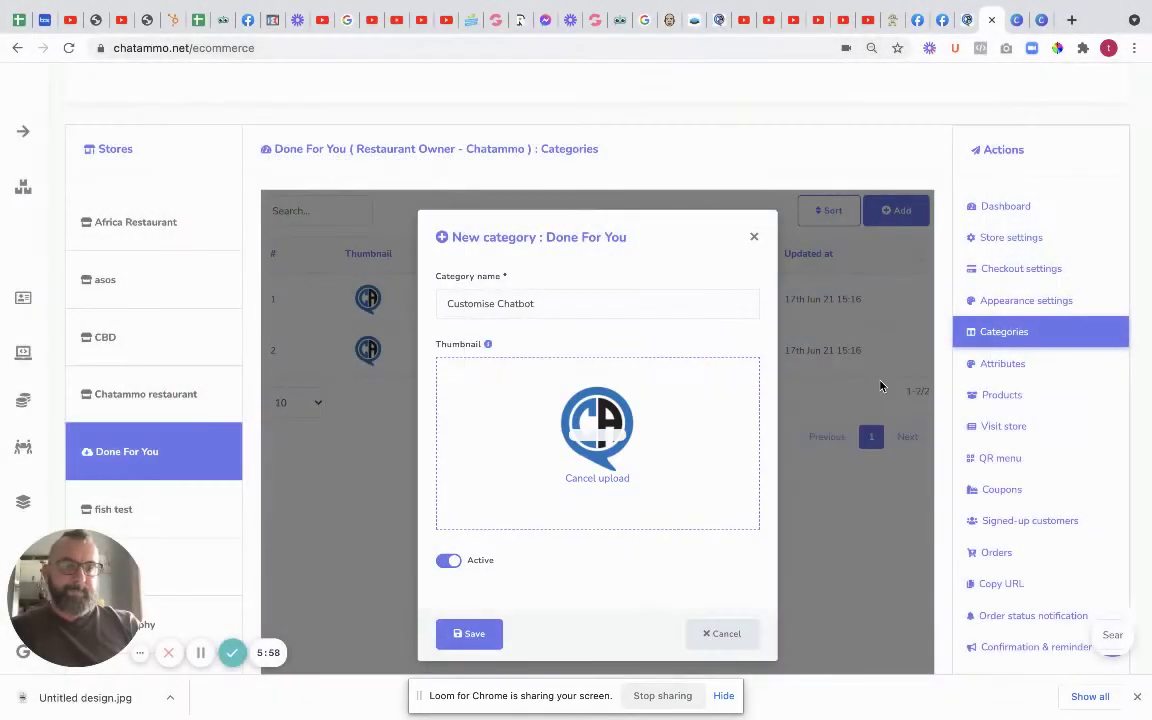
click(470, 634)
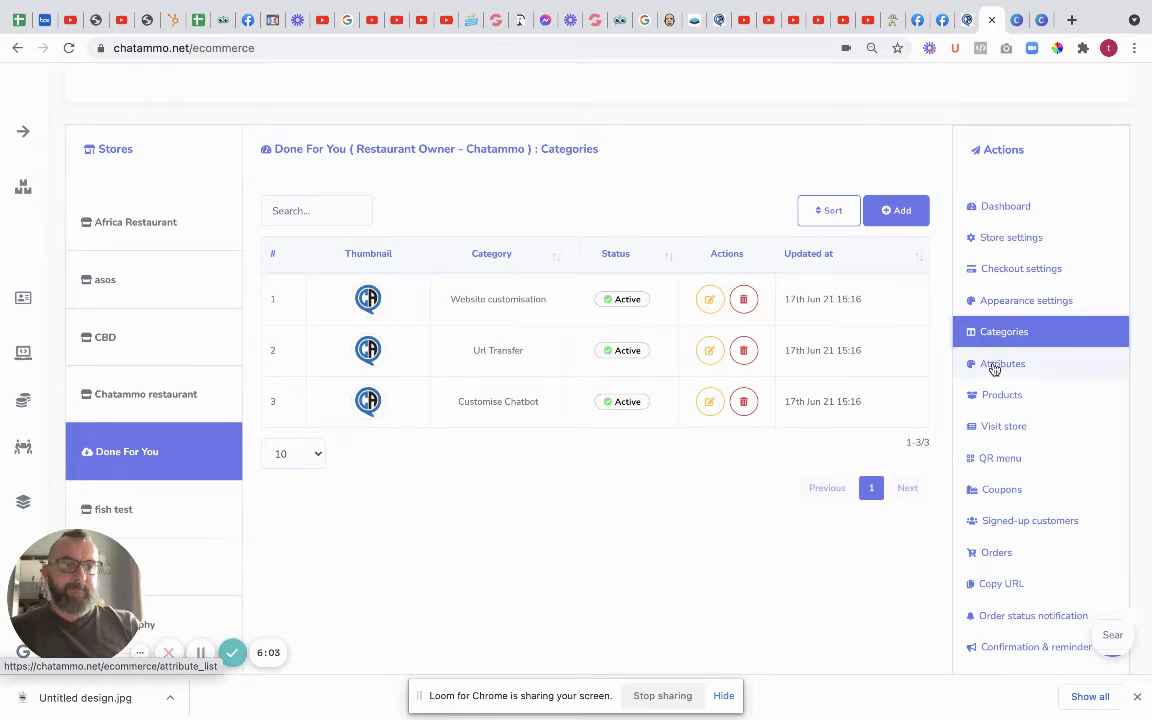
Step: Add a category named Smma using Untitled design.jpg as its thumbnail and save it
click(895, 211)
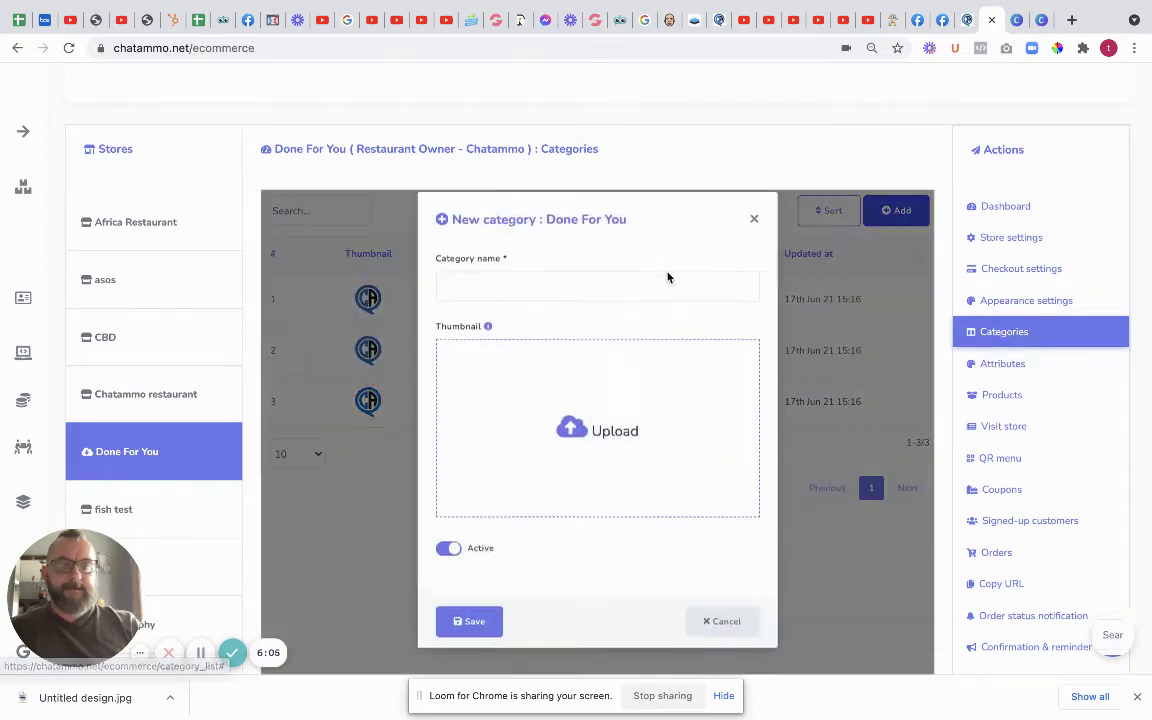
click(469, 302)
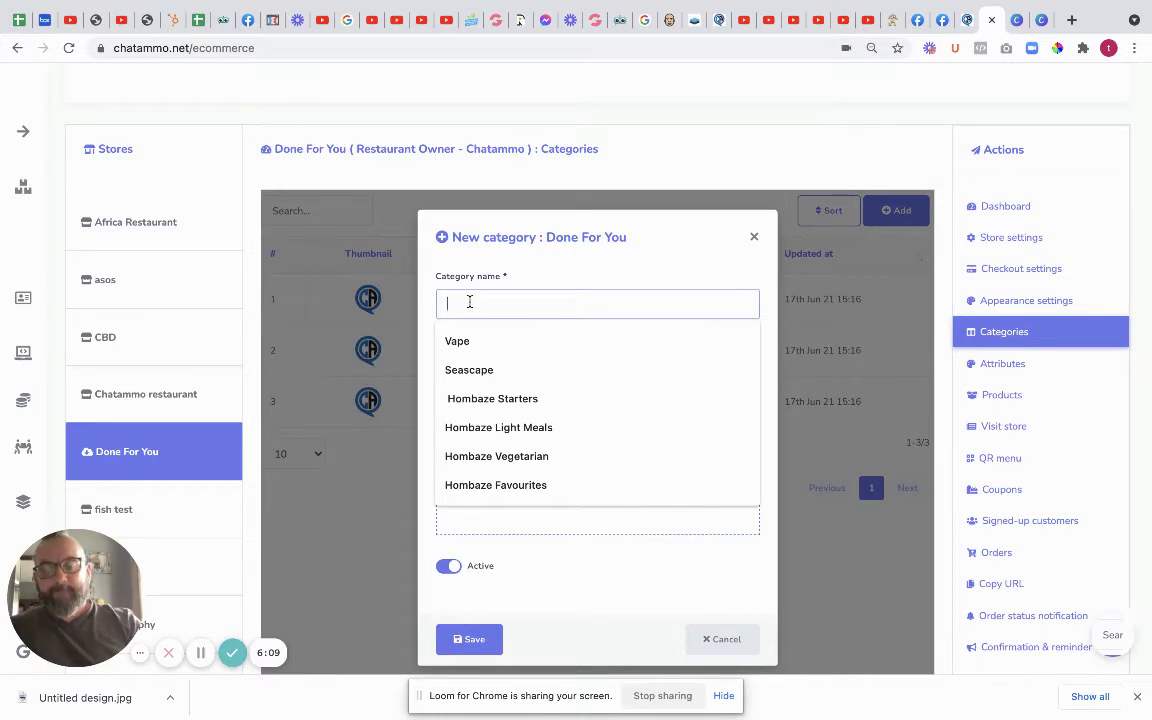
text(Smo)
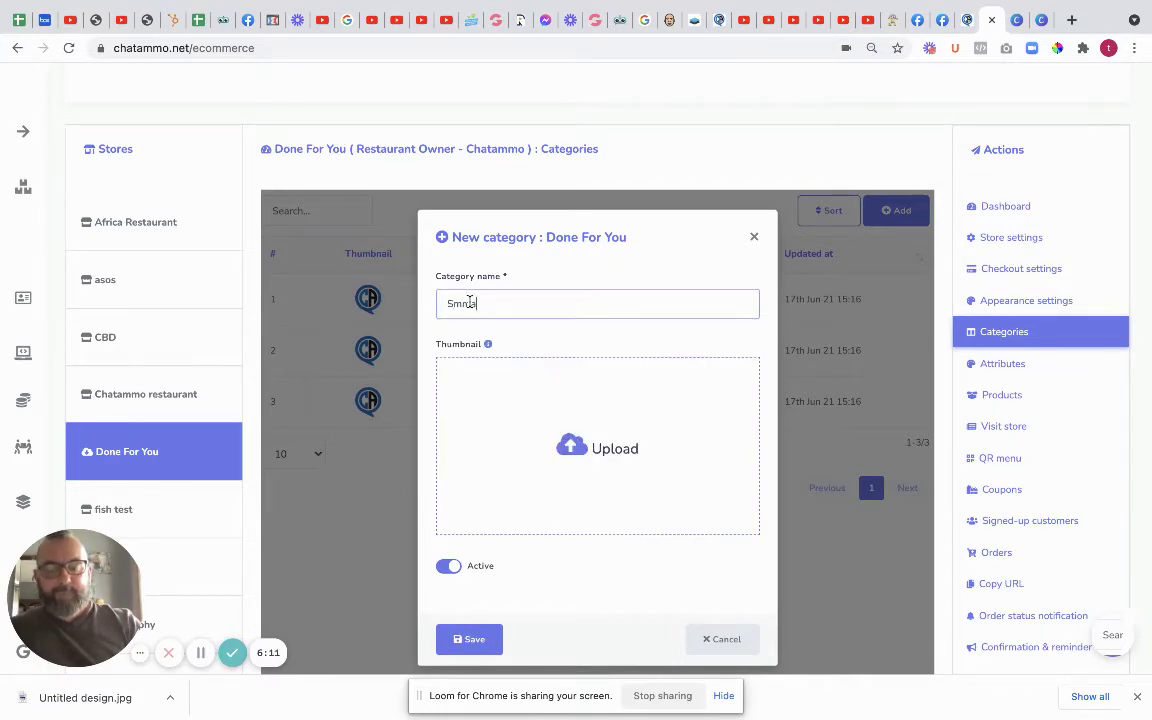
click(571, 440)
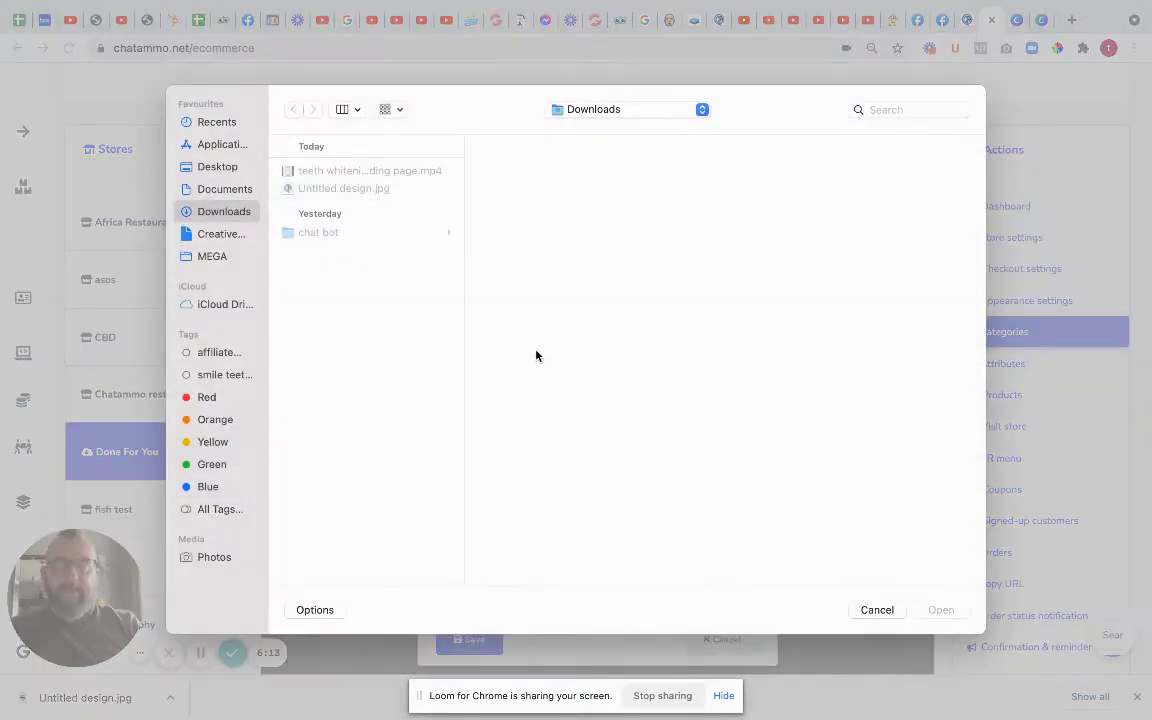
click(330, 188)
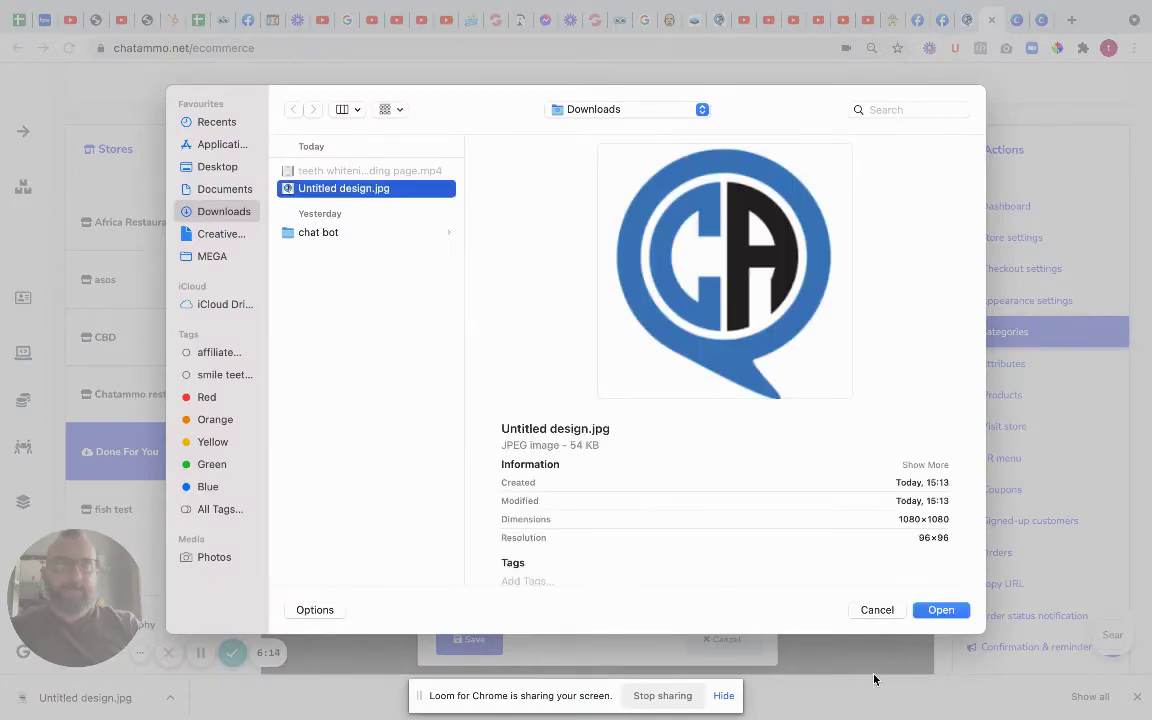
click(941, 610)
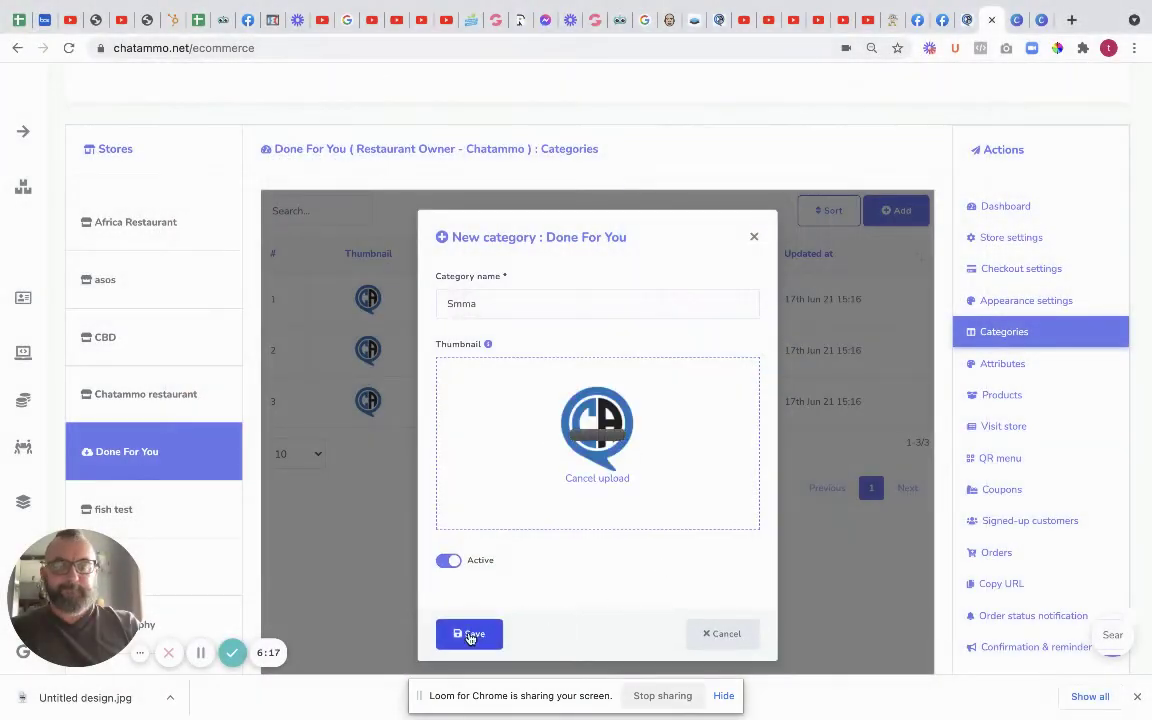
click(471, 634)
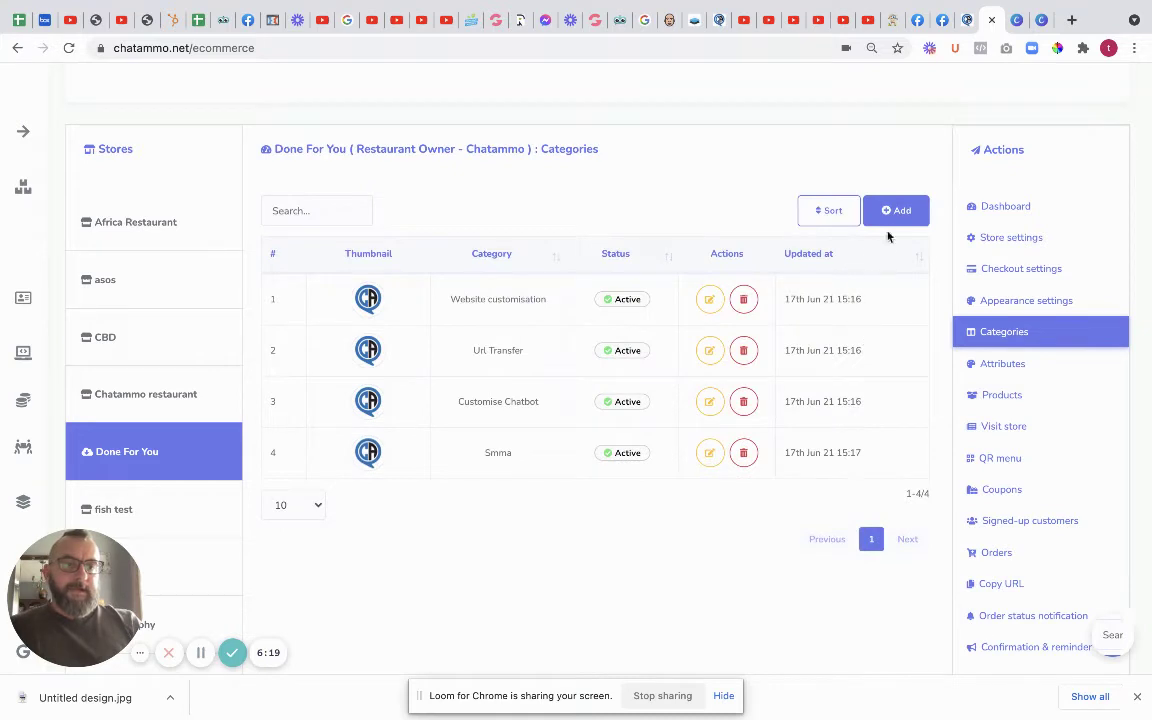
Step: Add a category named Store Set Up, choose Untitled design.jpg for its thumbnail, and save it
click(893, 210)
click(466, 299)
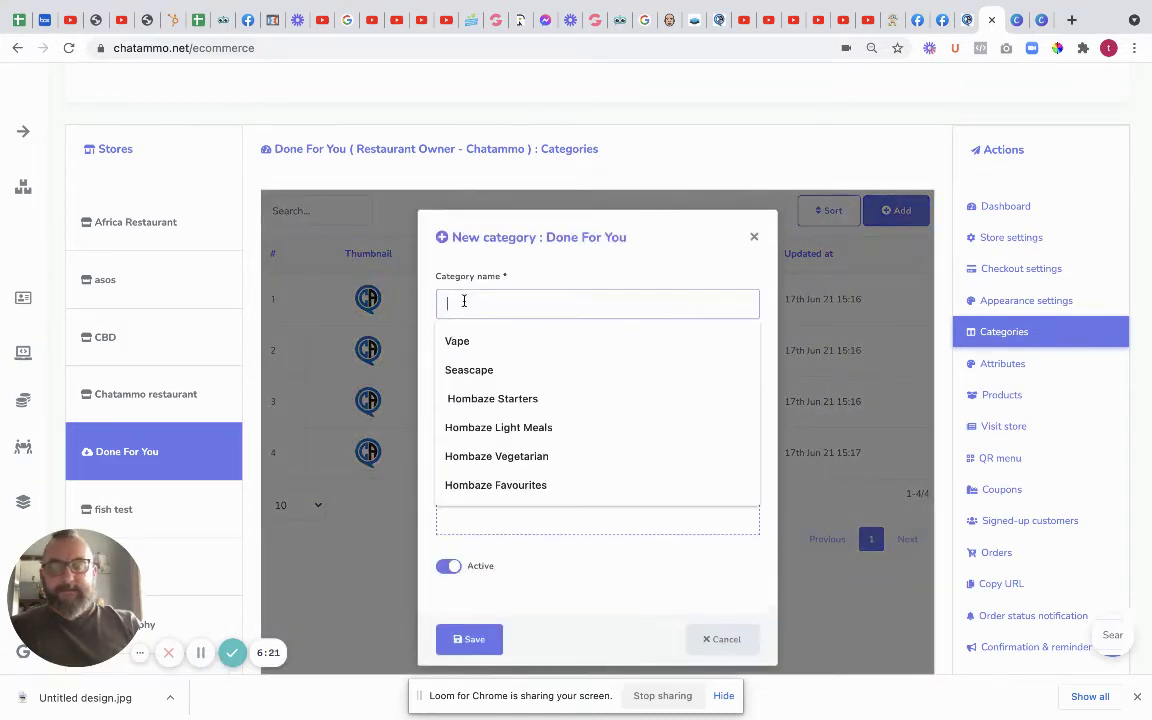
text(Store Set Up)
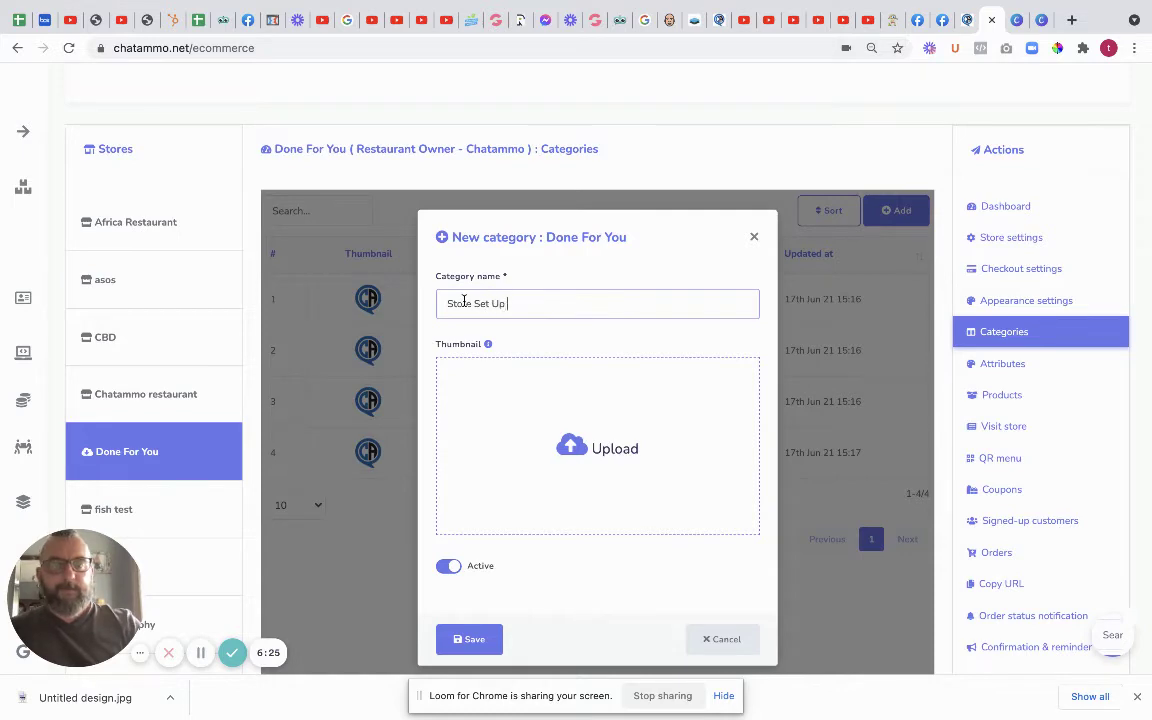
click(564, 472)
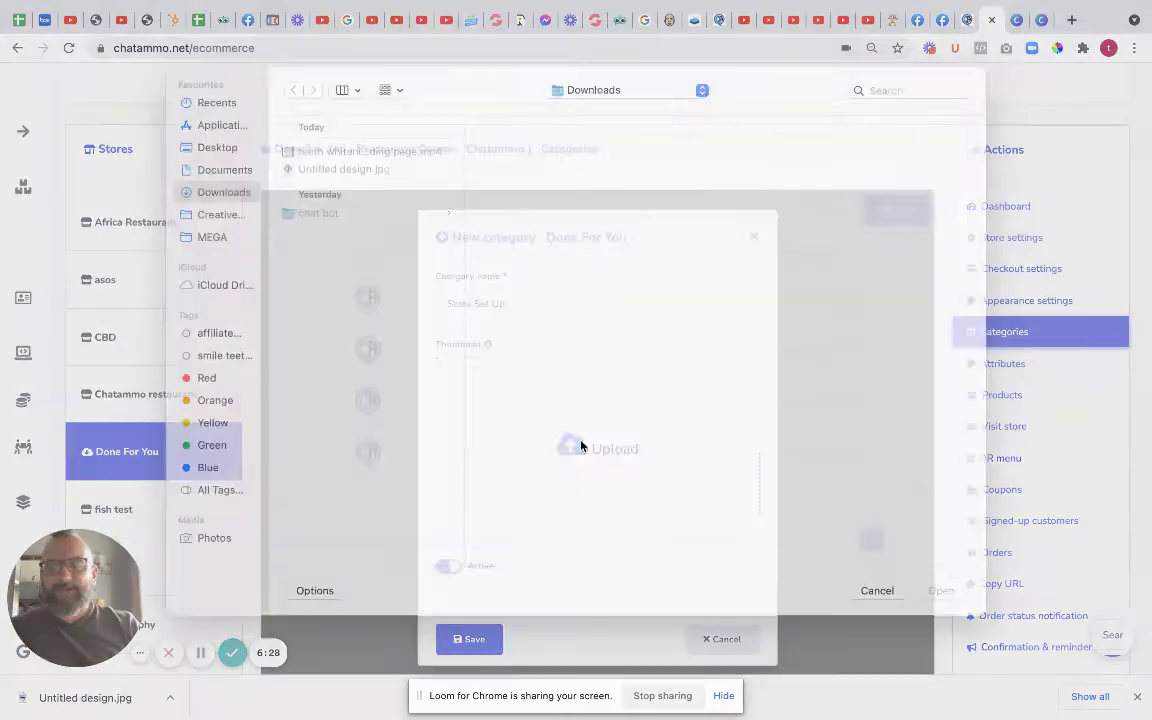
click(330, 186)
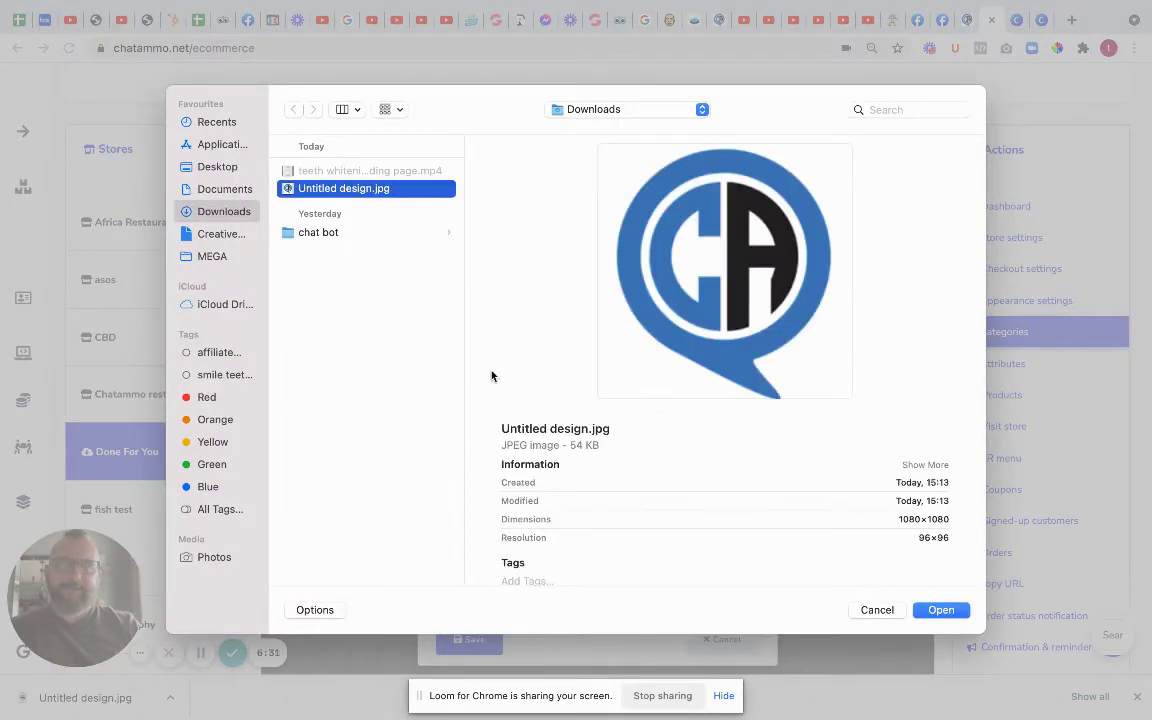
click(940, 612)
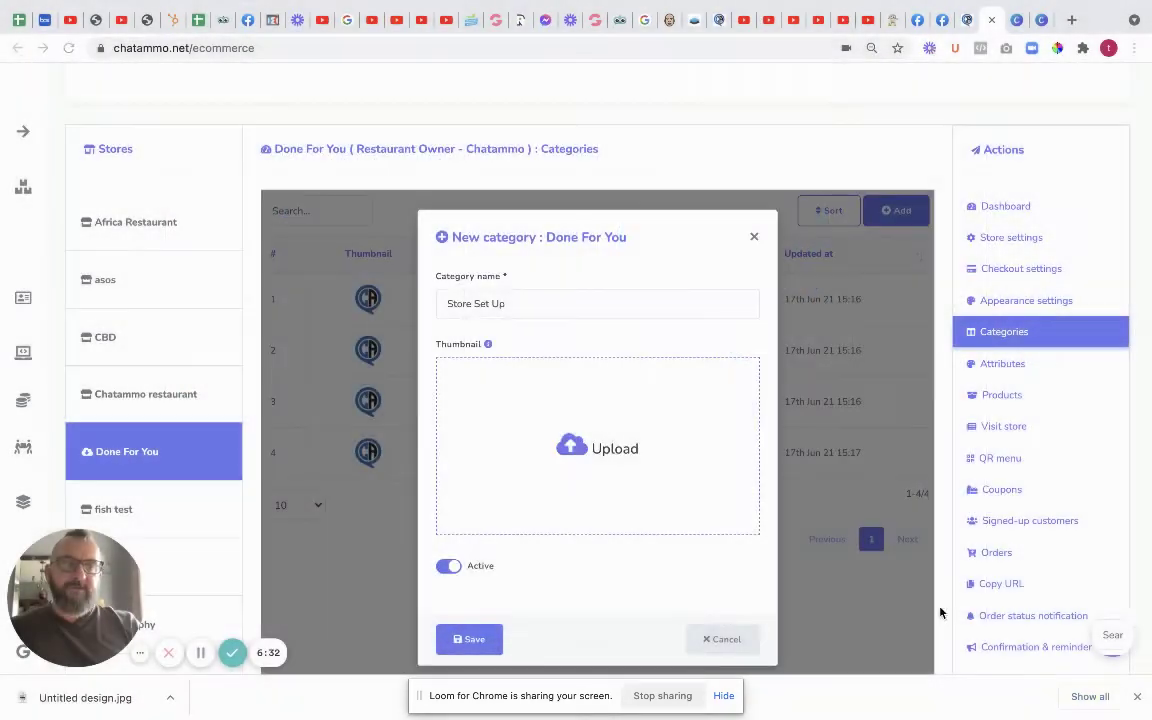
click(455, 640)
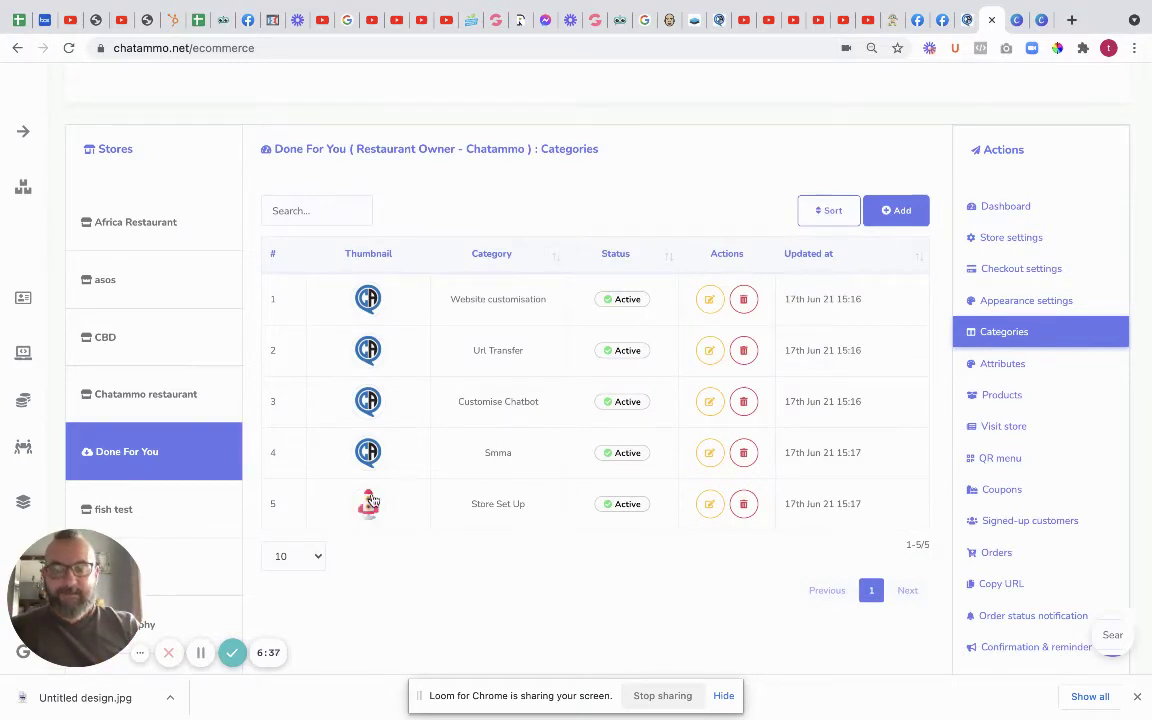
Step: Replace the Store Set Up category's thumbnail with Untitled design.jpg and save the category
click(710, 504)
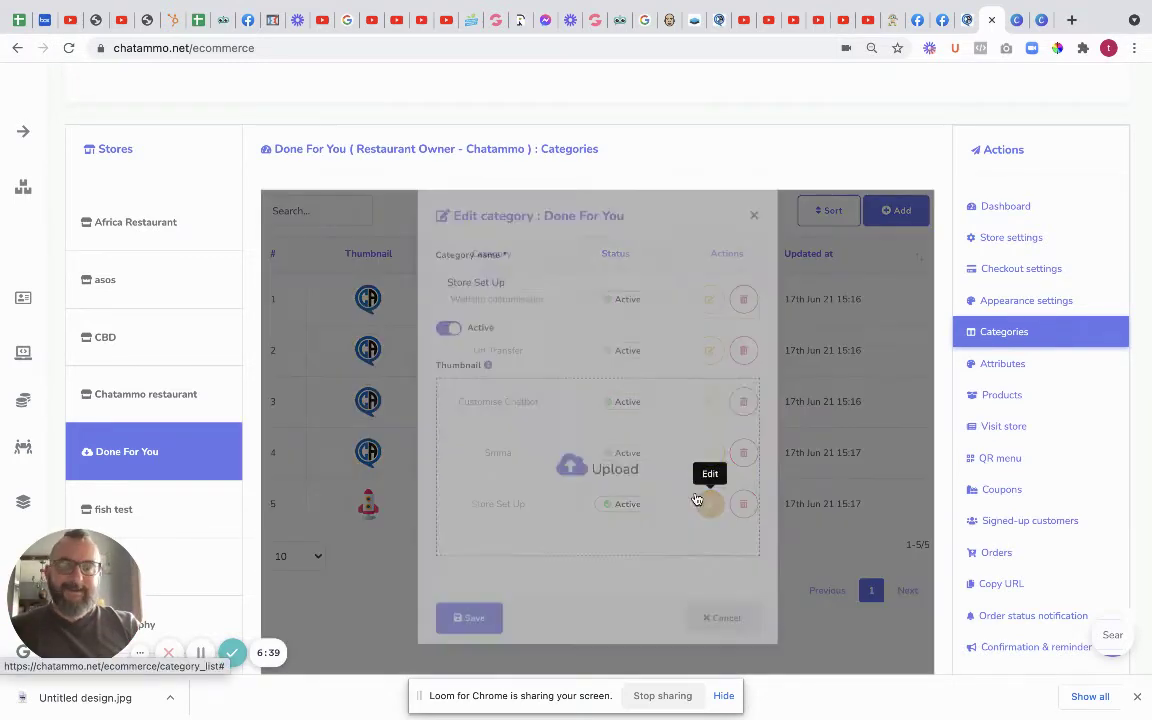
click(508, 432)
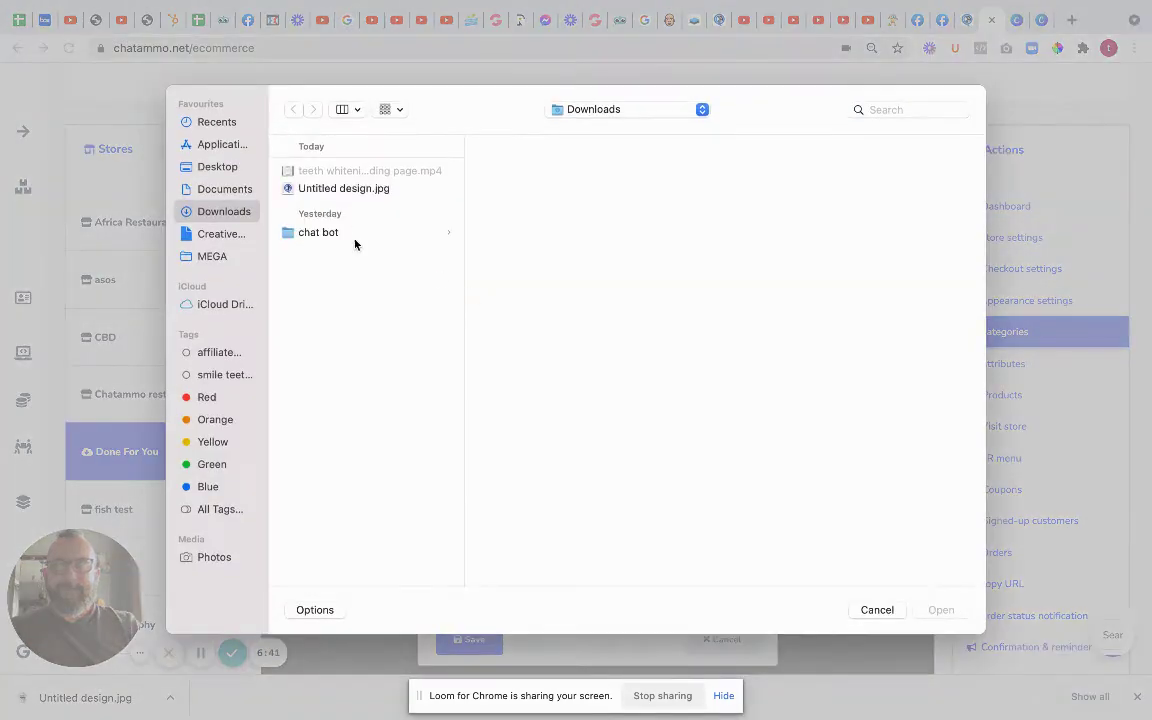
click(343, 189)
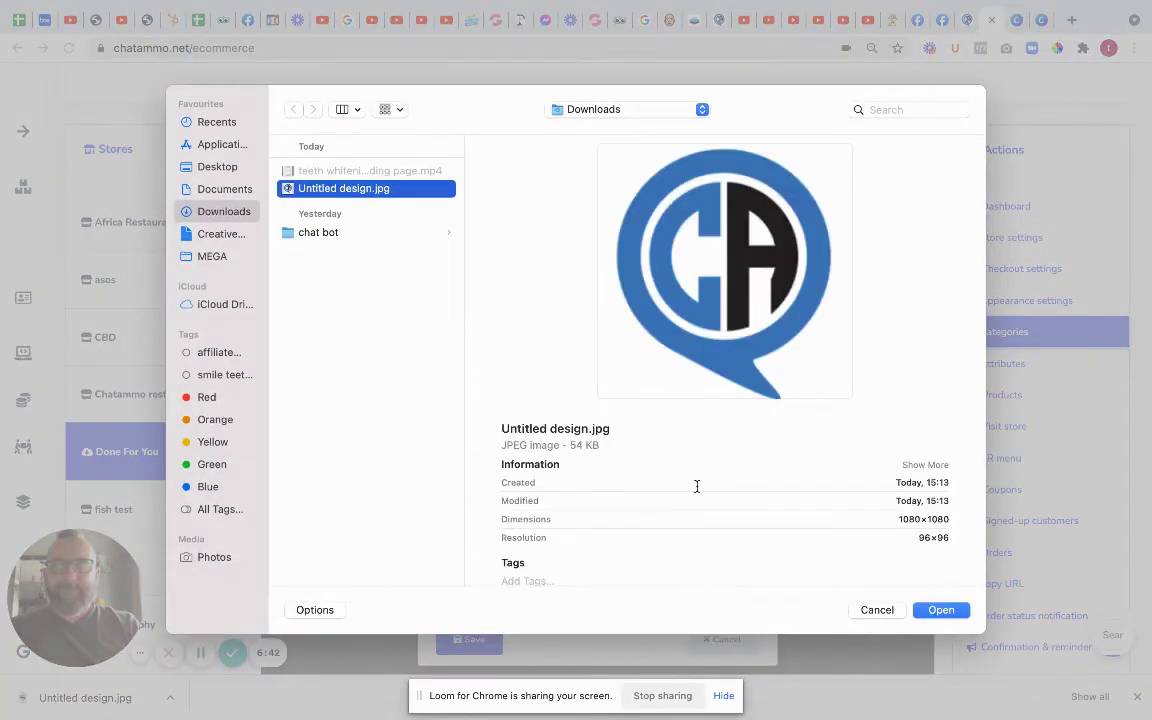
click(941, 610)
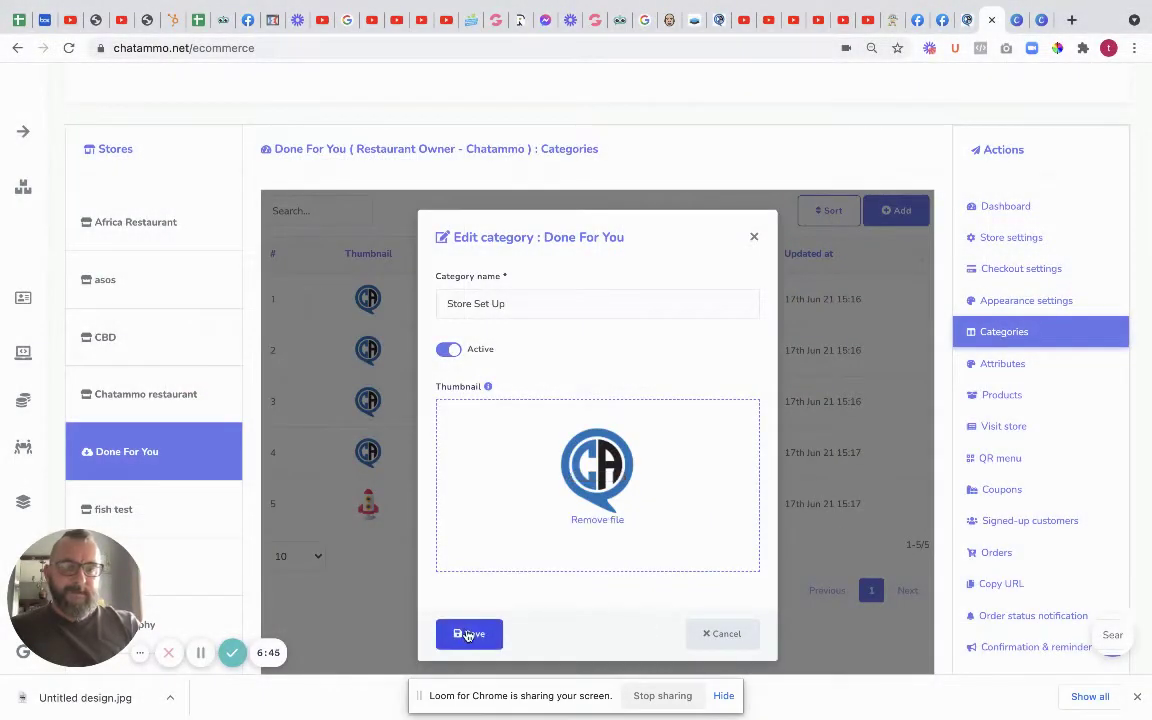
click(468, 634)
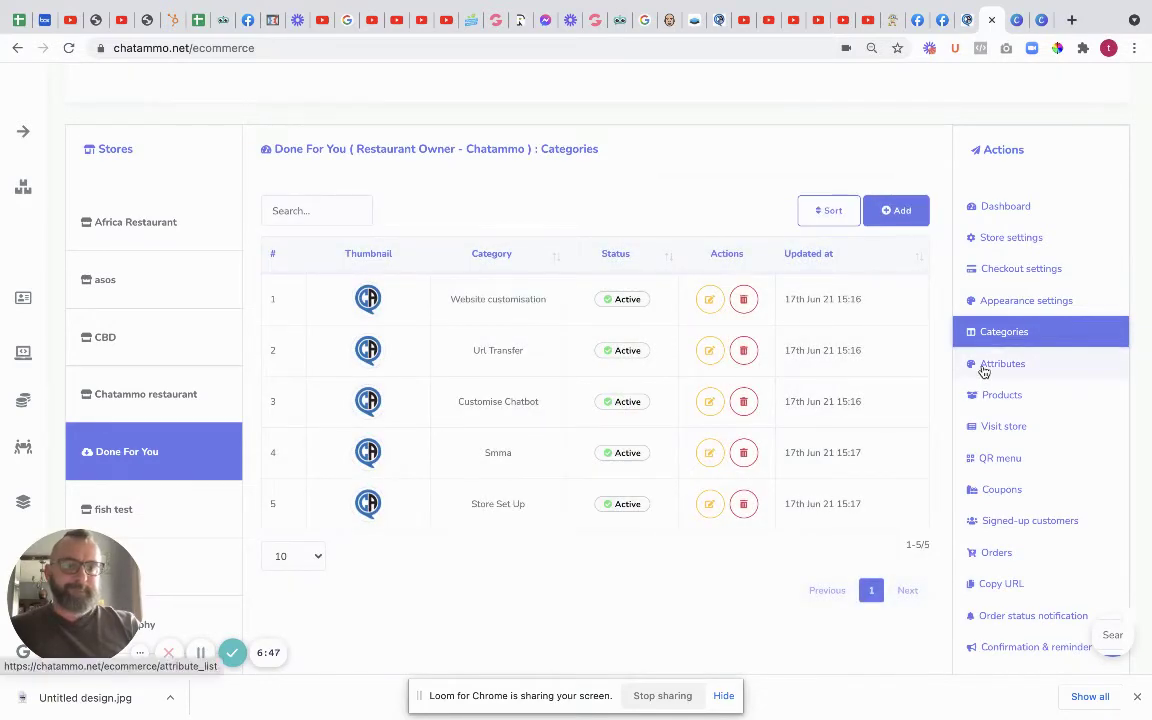
Step: Look at the store's attributes list, and start a new product named Website Url
click(984, 371)
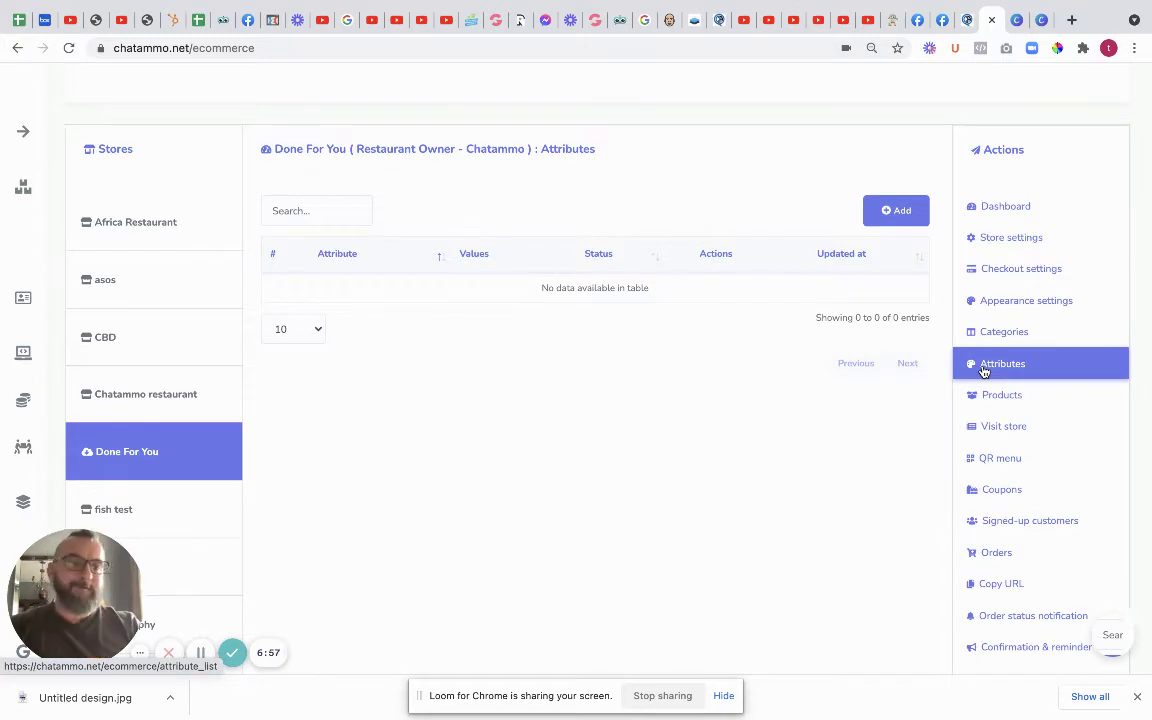
click(997, 400)
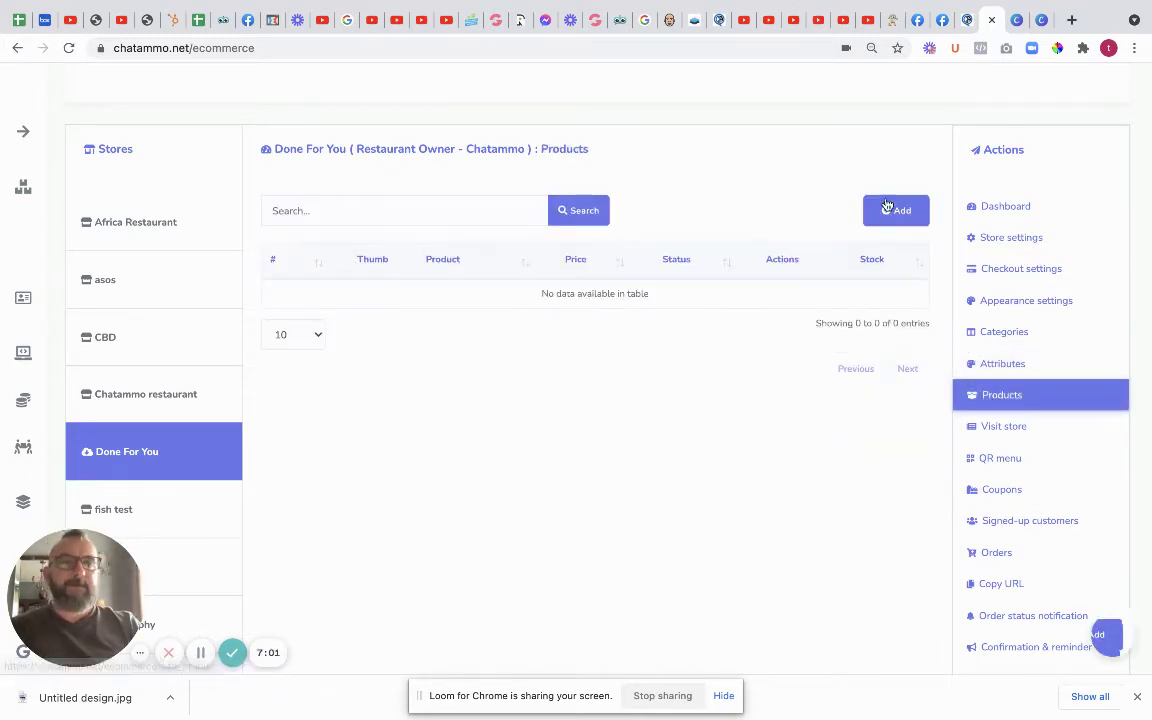
click(888, 208)
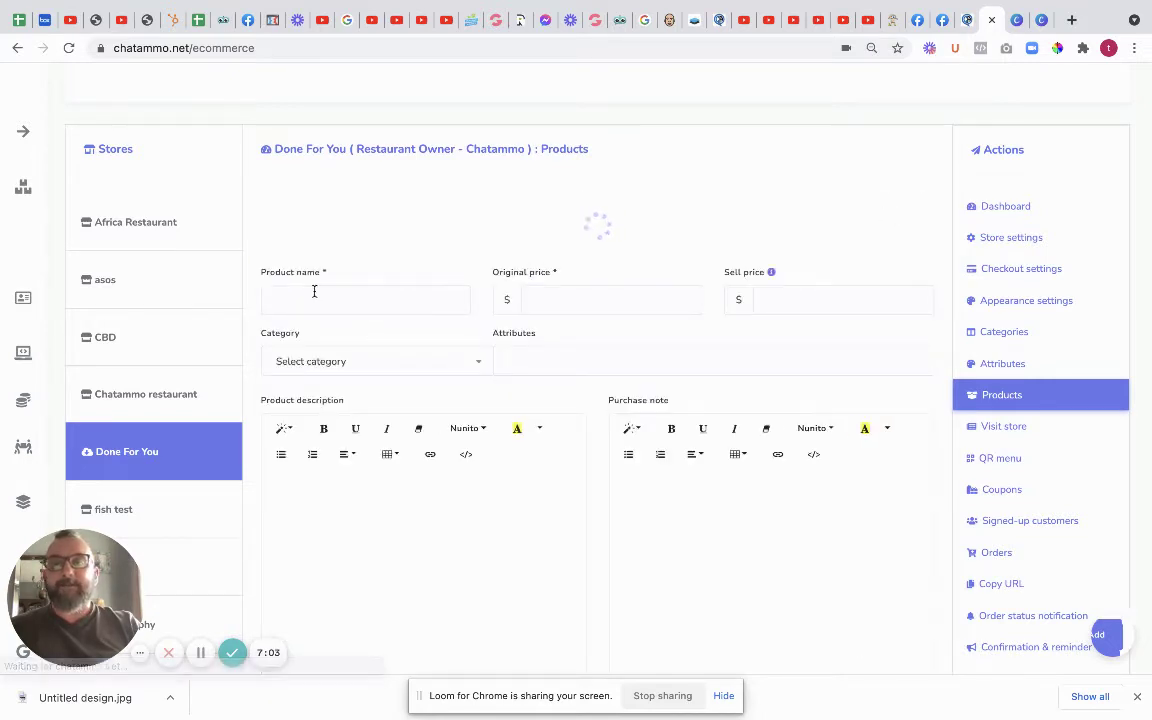
click(312, 297)
click(297, 228)
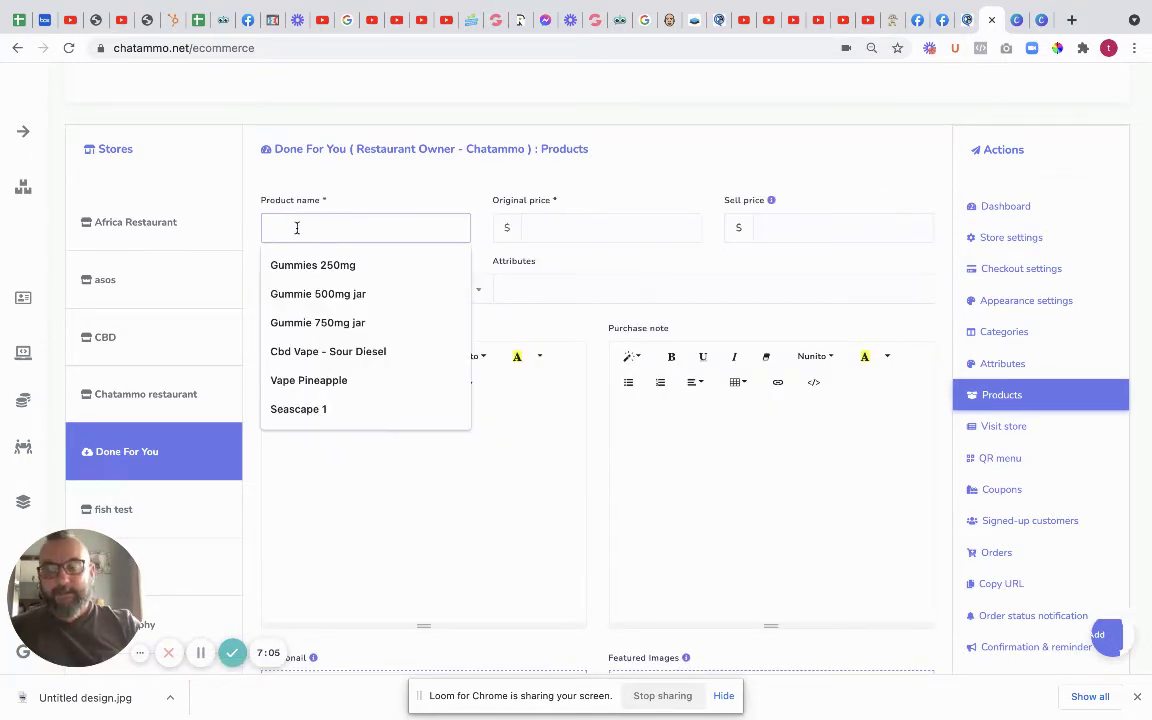
text(Websit)
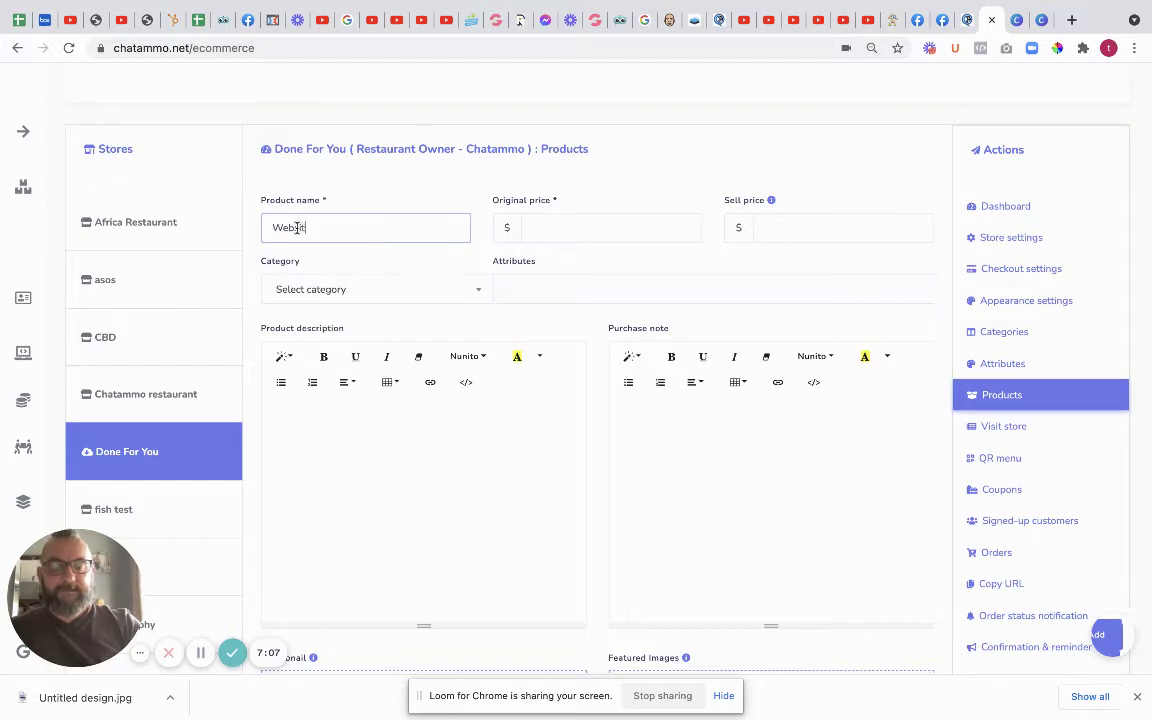
text(e Url)
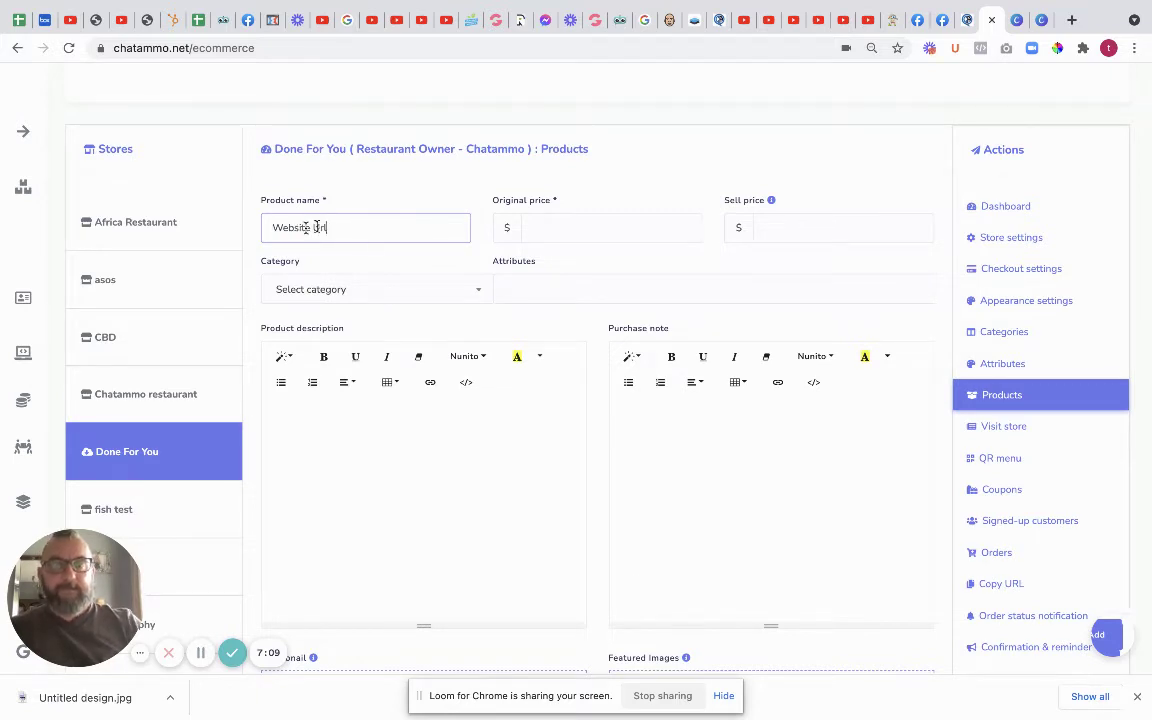
Step: Set the Website Url product's original price to 30.00
click(566, 227)
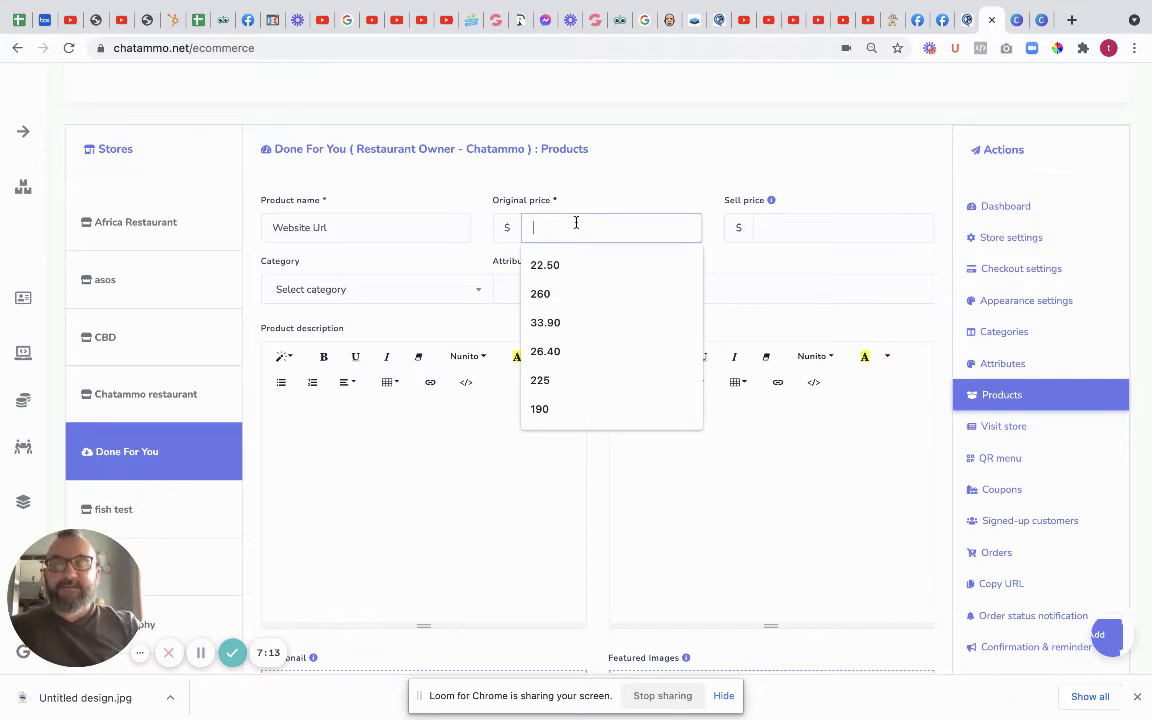
text(20)
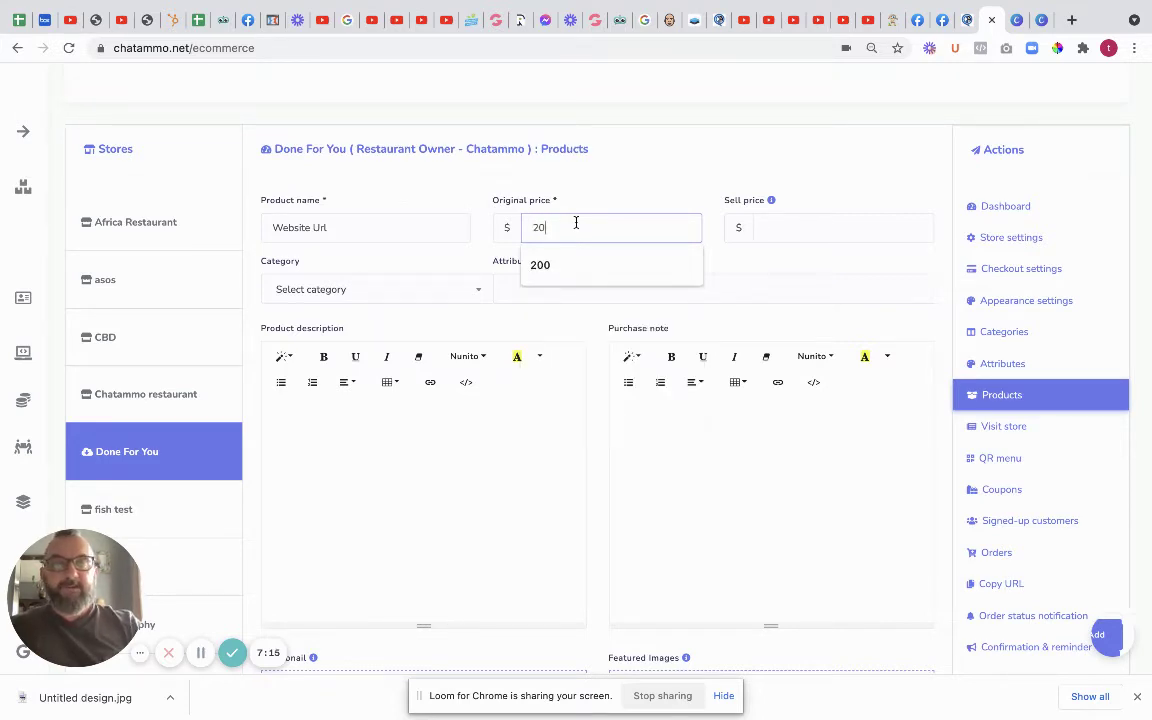
text(.00)
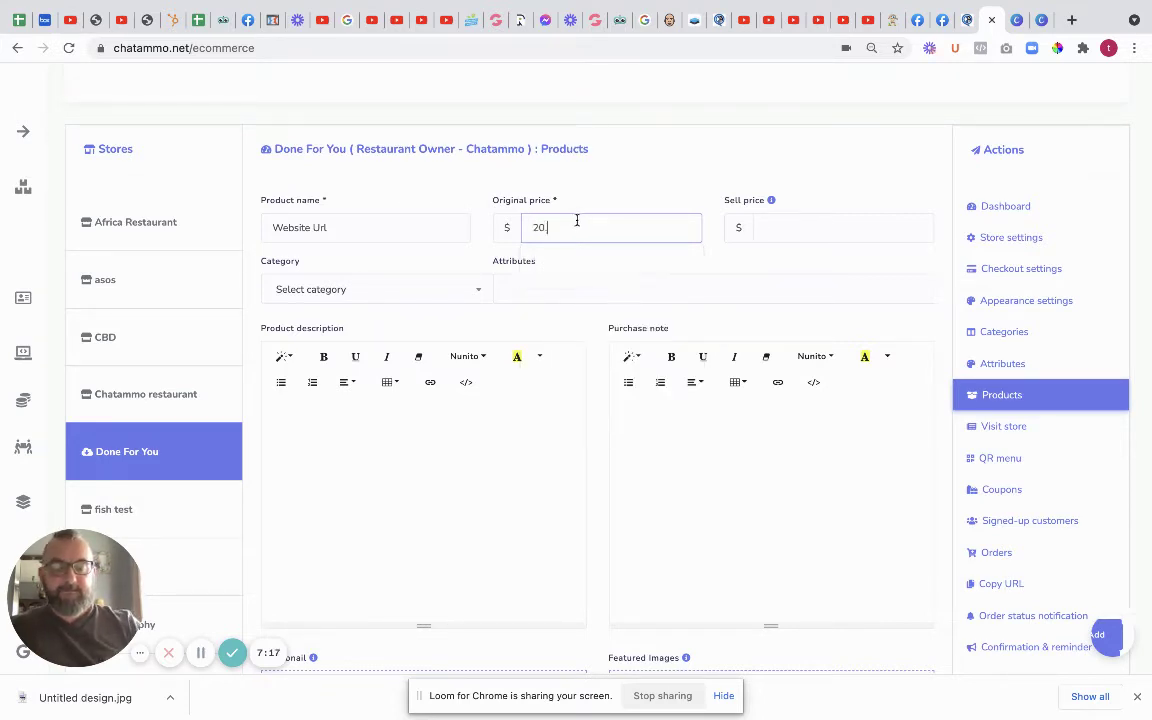
click(531, 227)
key(Delete)
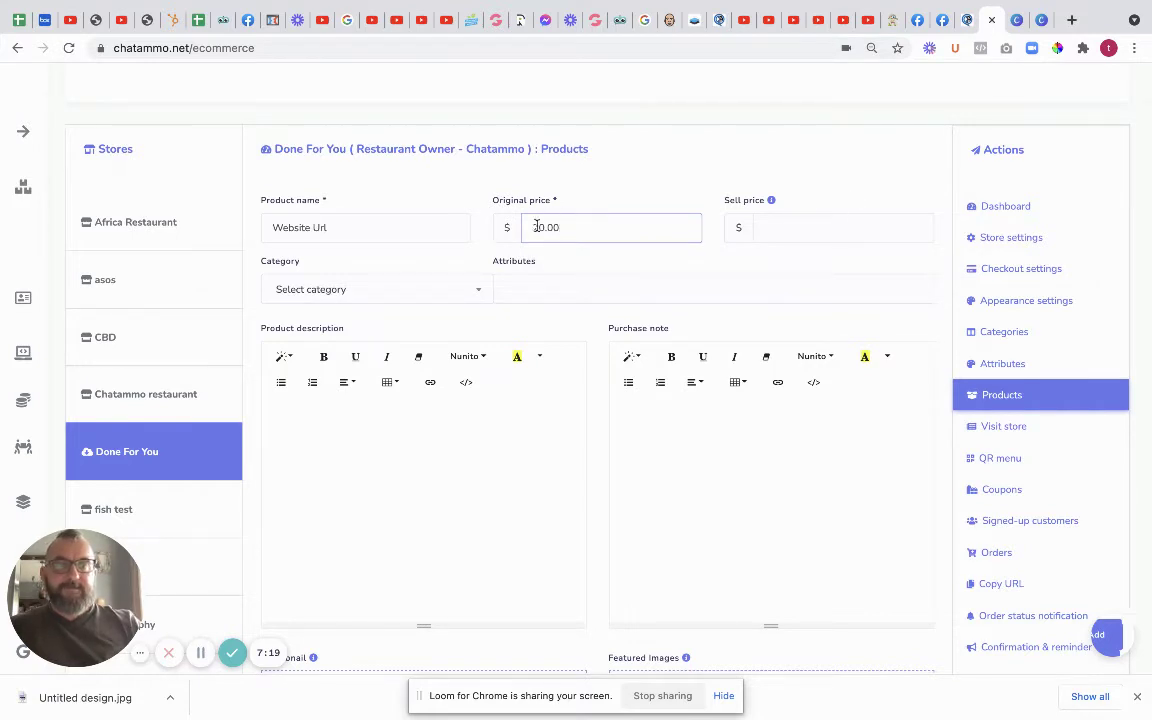
text(3)
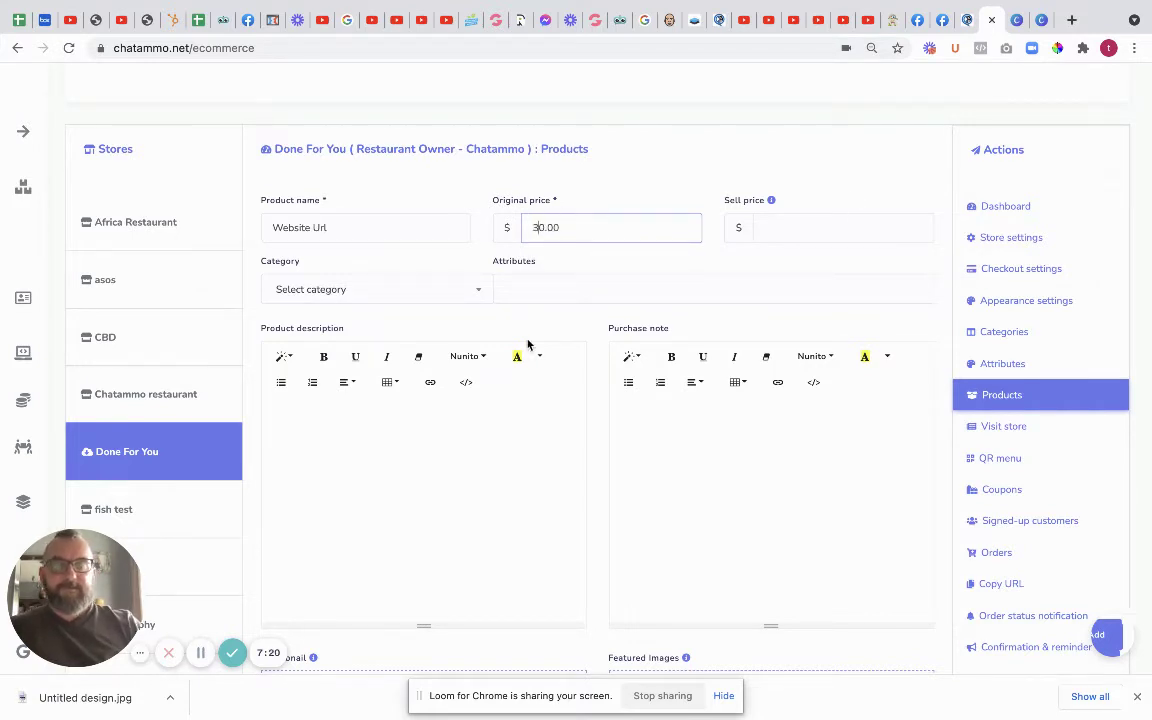
Step: Set the product's sell price to 20.00 and assign it to the Url Transfer category
click(766, 228)
text(20)
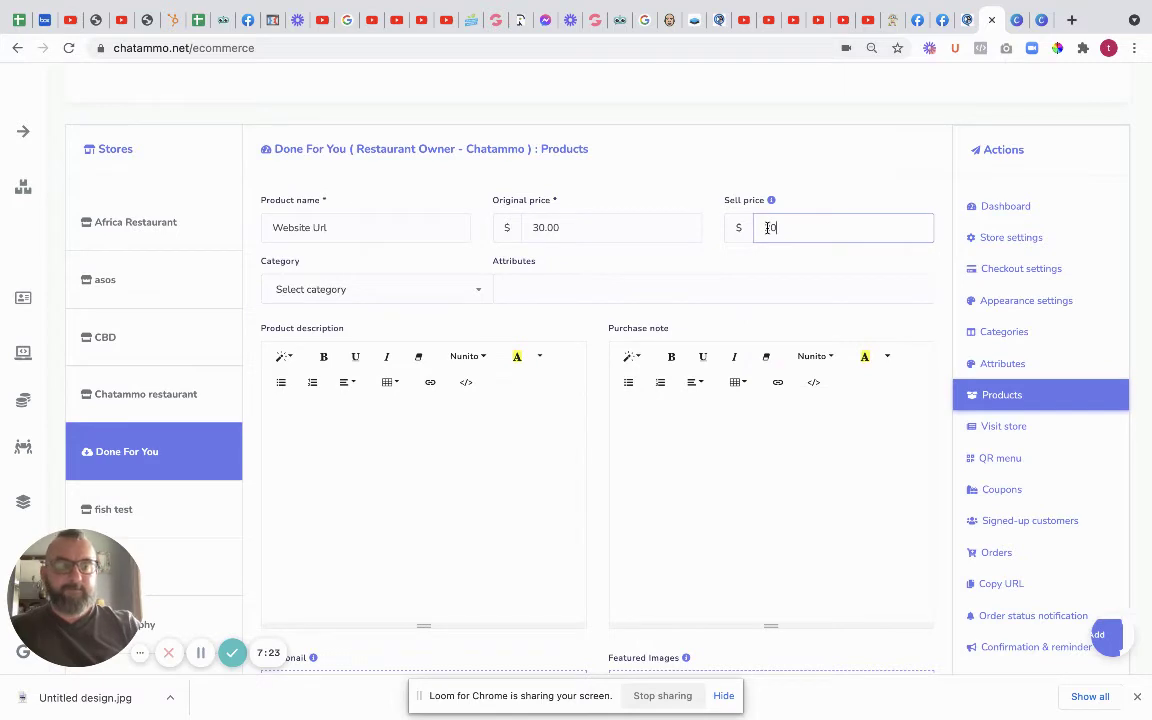
text(.00)
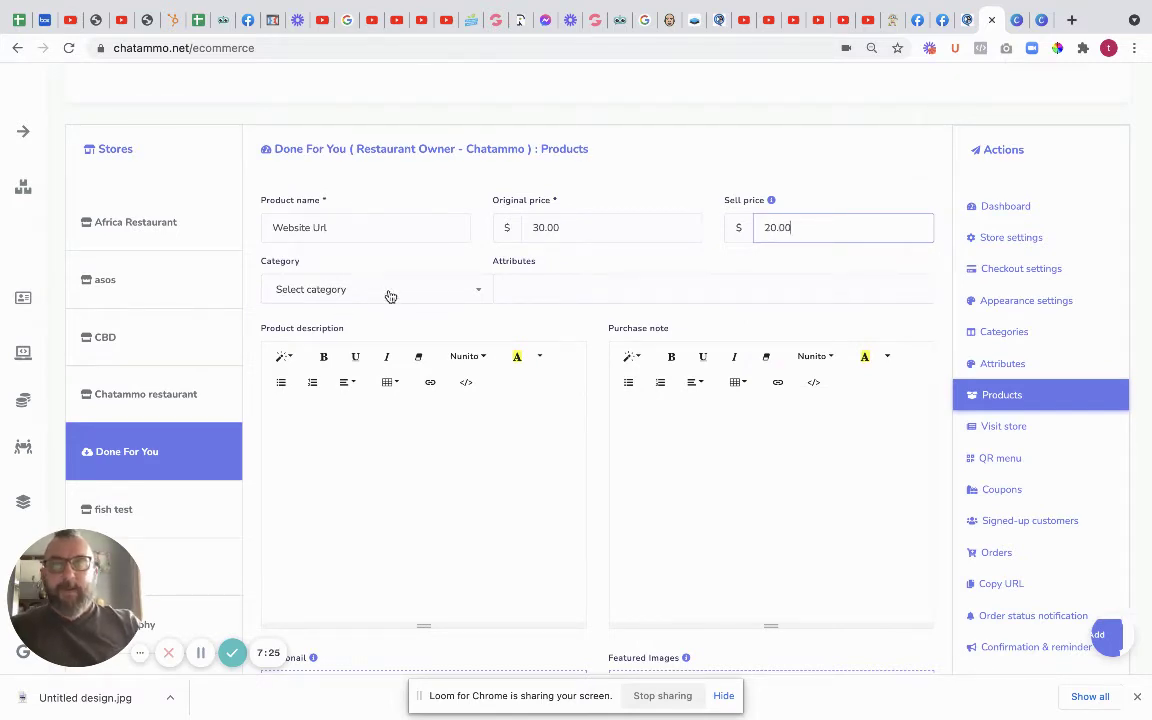
click(456, 292)
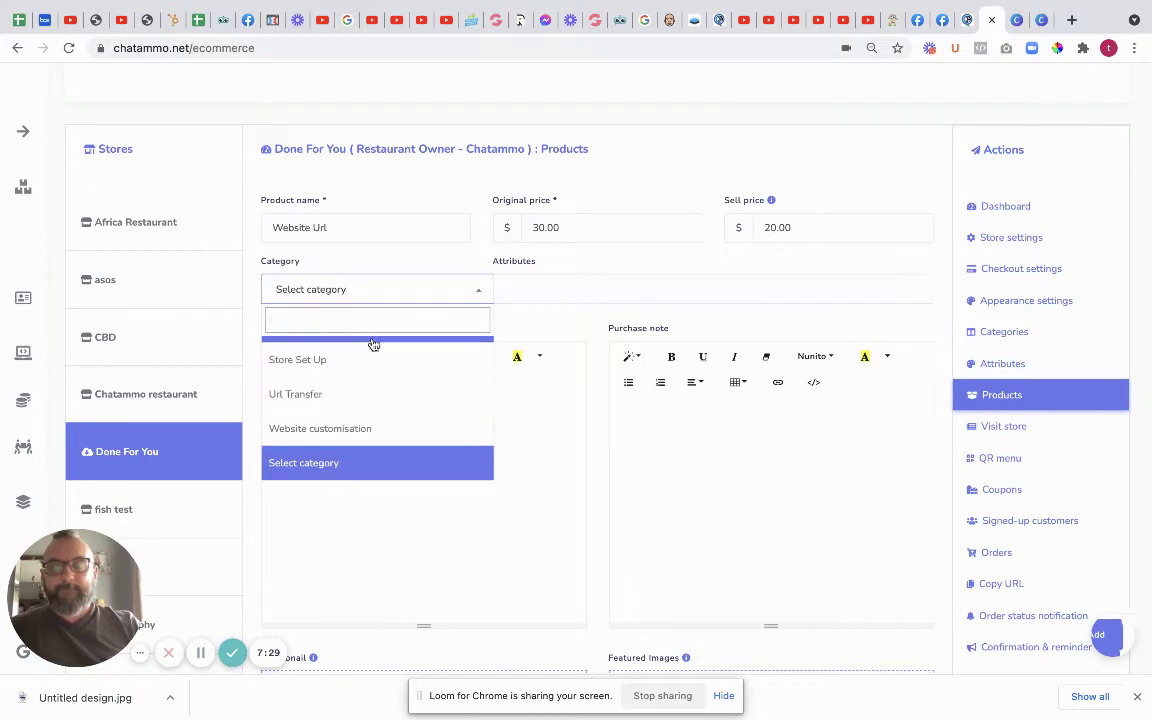
click(337, 395)
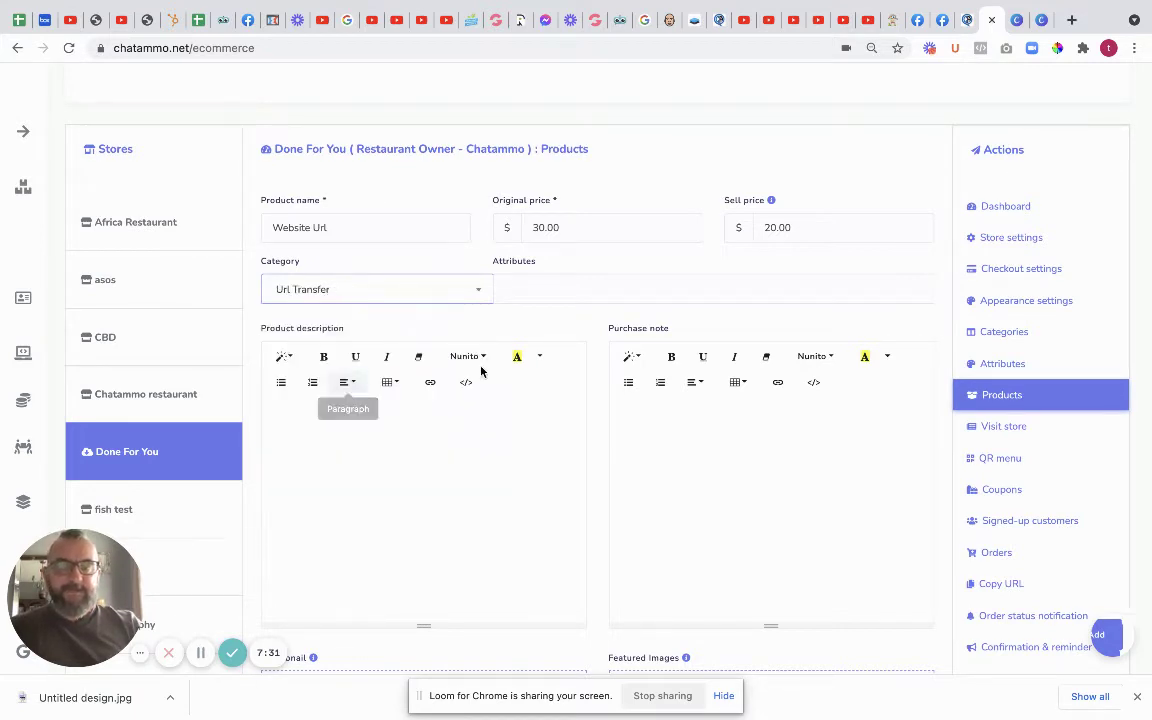
Step: Enter the product description "We will transfer your website URL over to your brand new website"
click(296, 438)
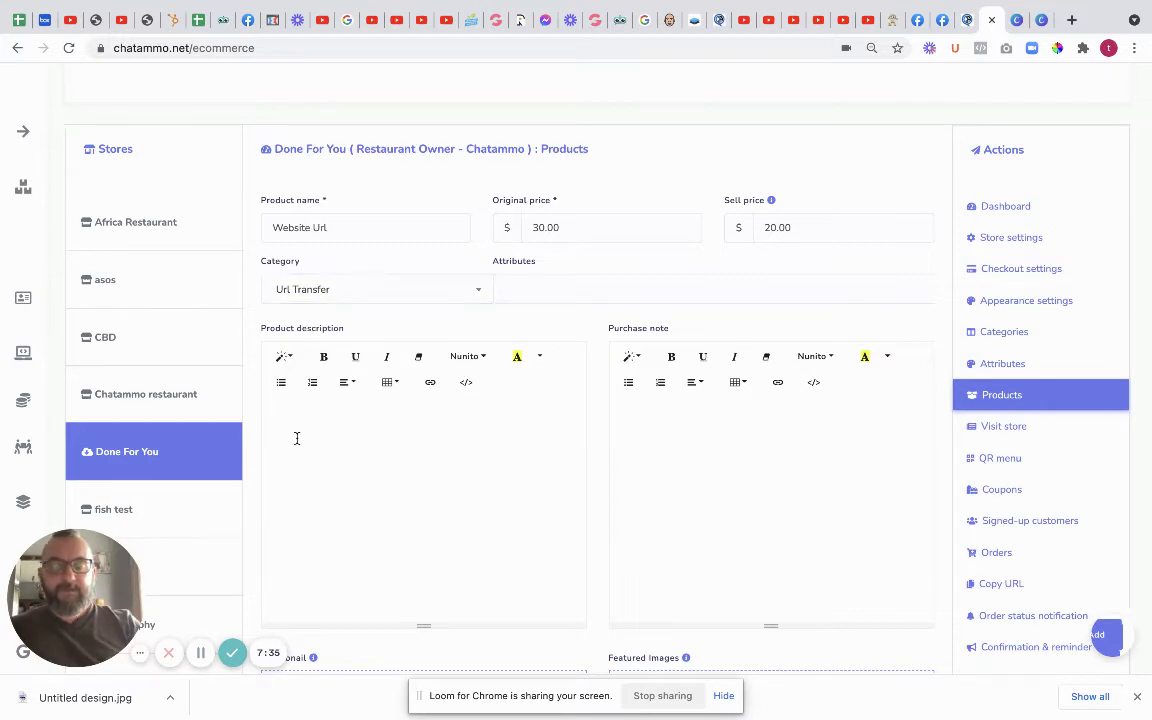
text(We will)
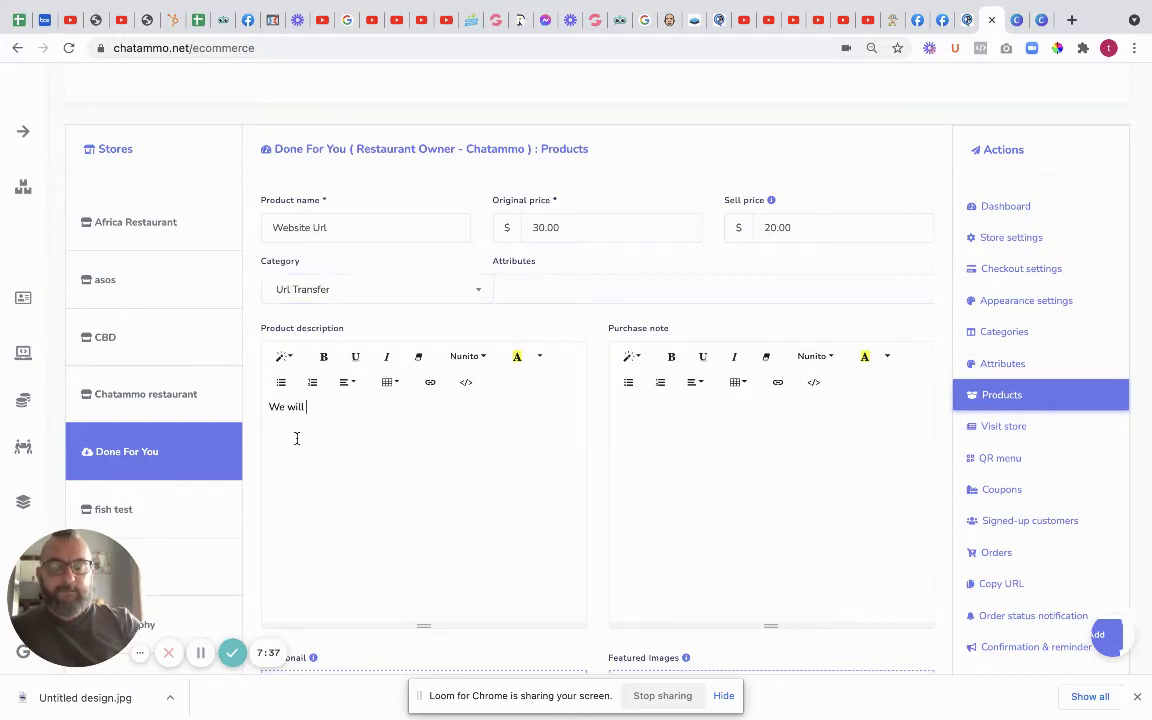
text( transerf)
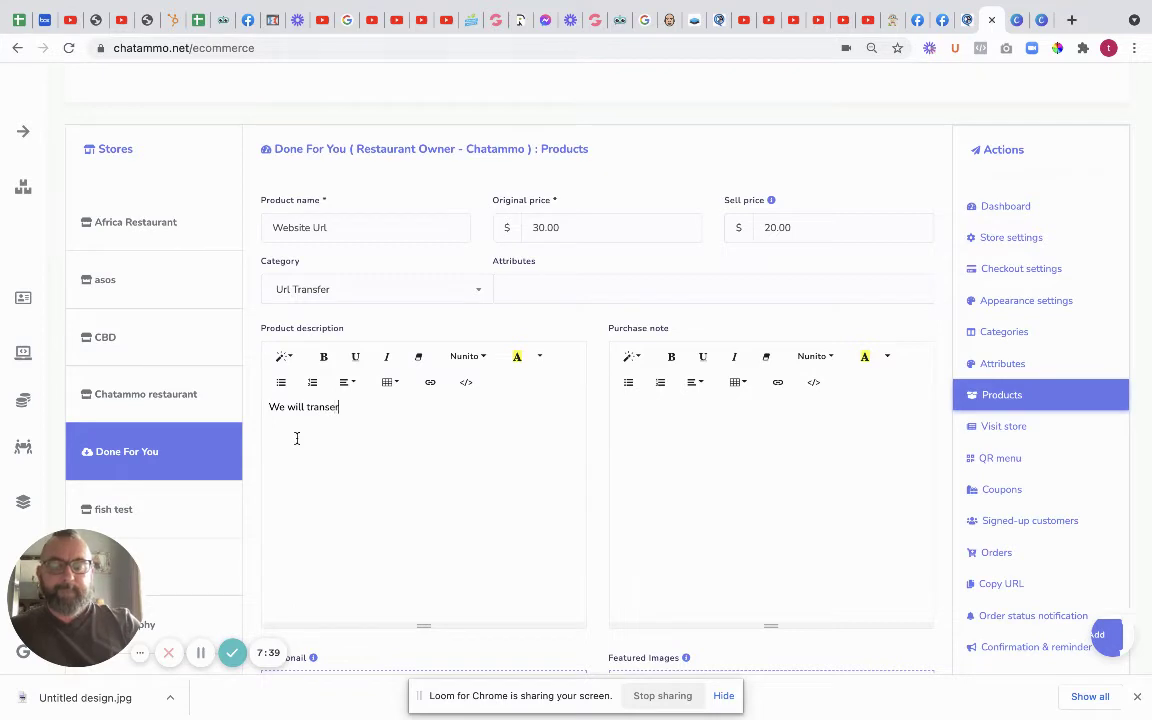
key(BackSpace)
key(BackSpace)
key(BackSpace)
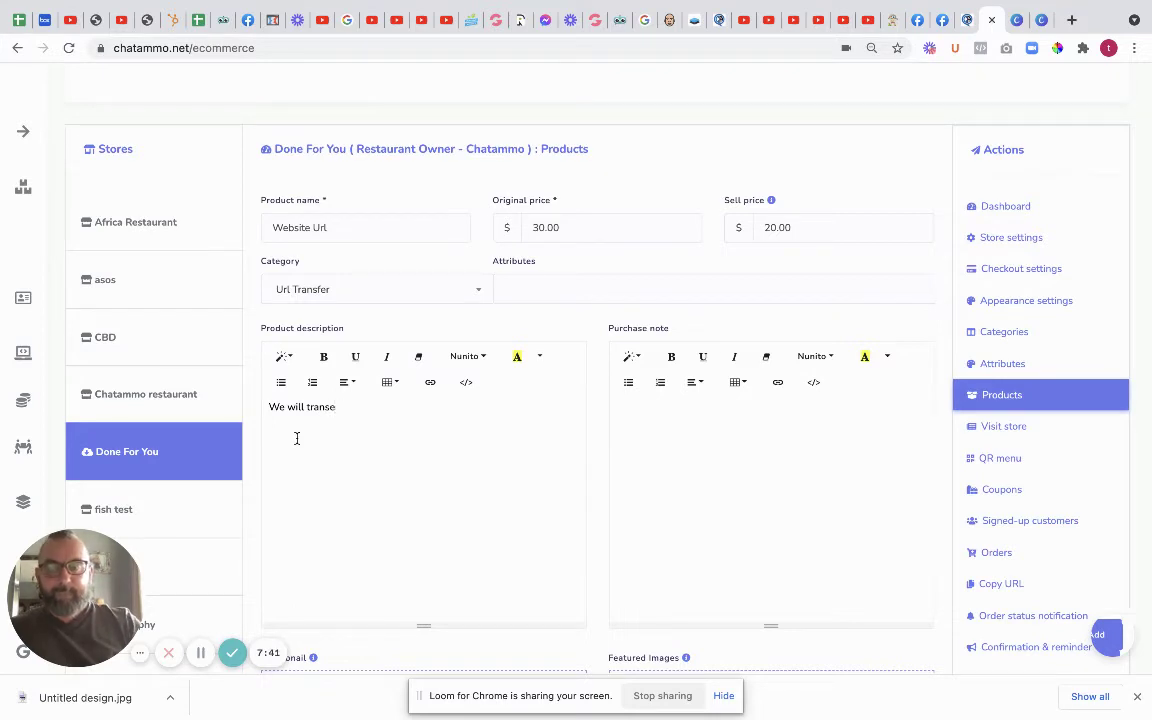
text(fer you)
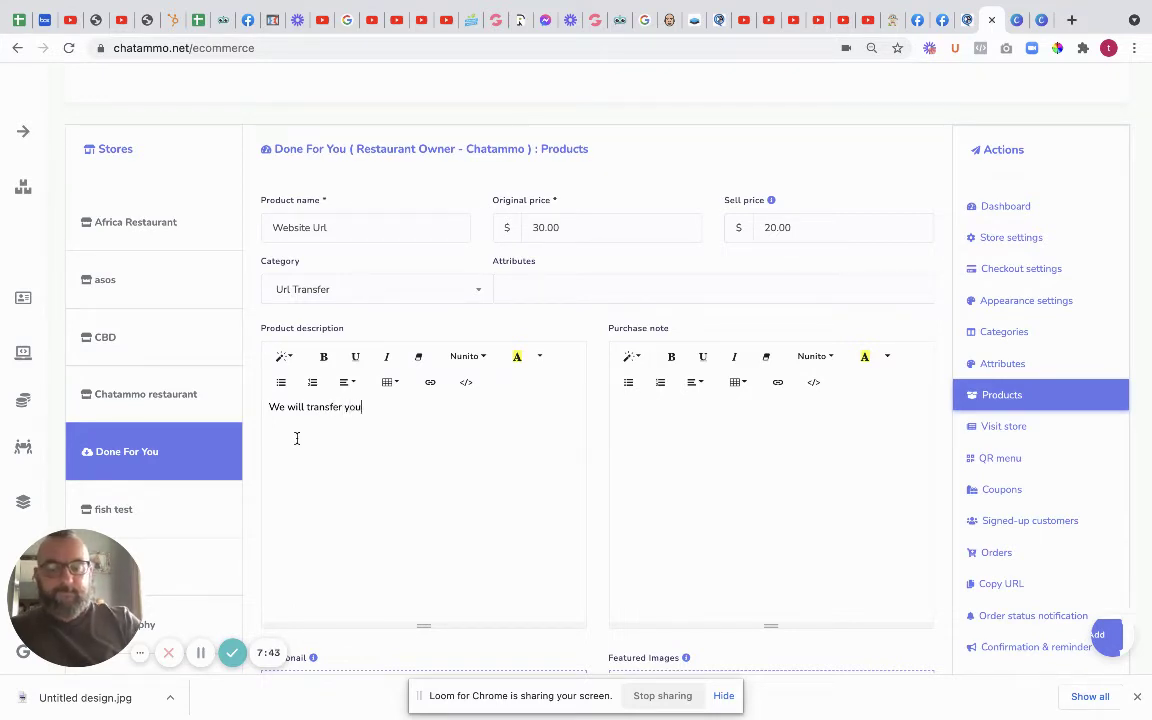
text(r website )
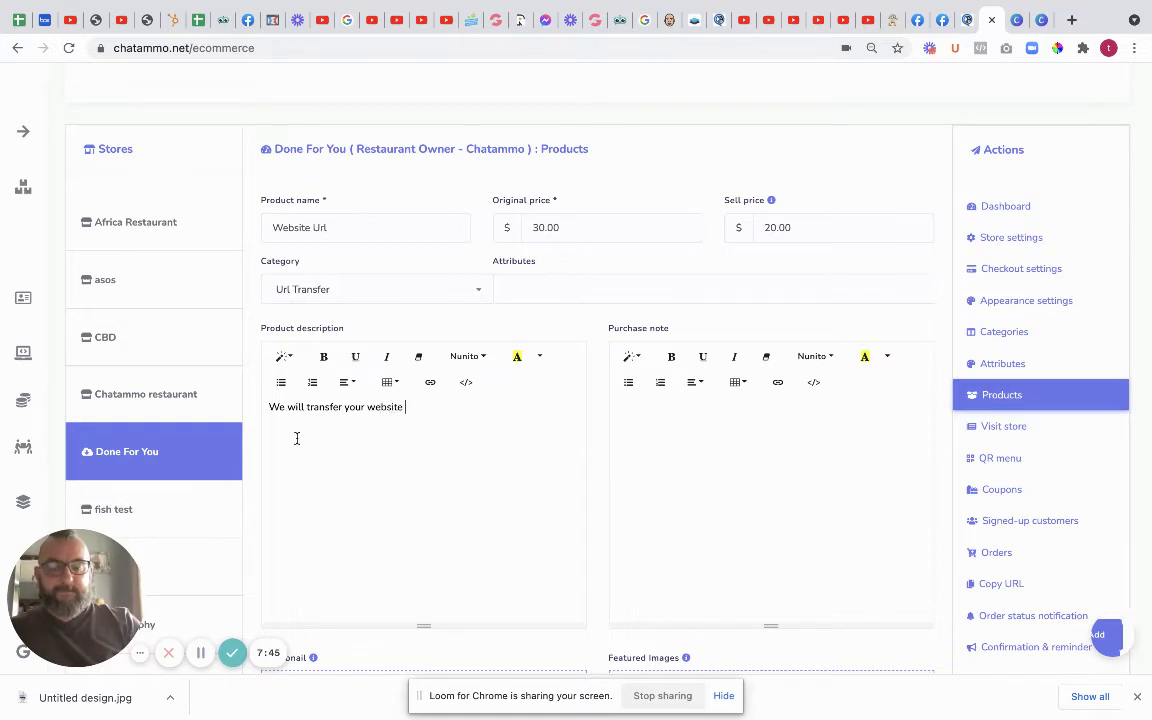
text(U)
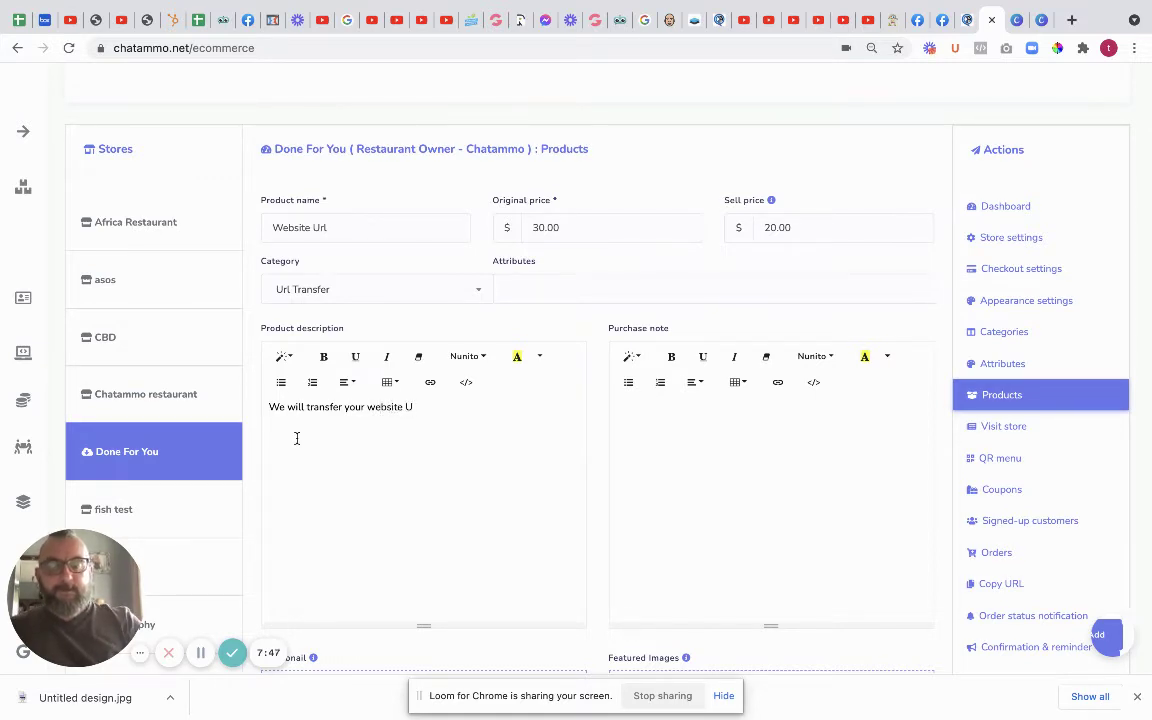
text(RL.)
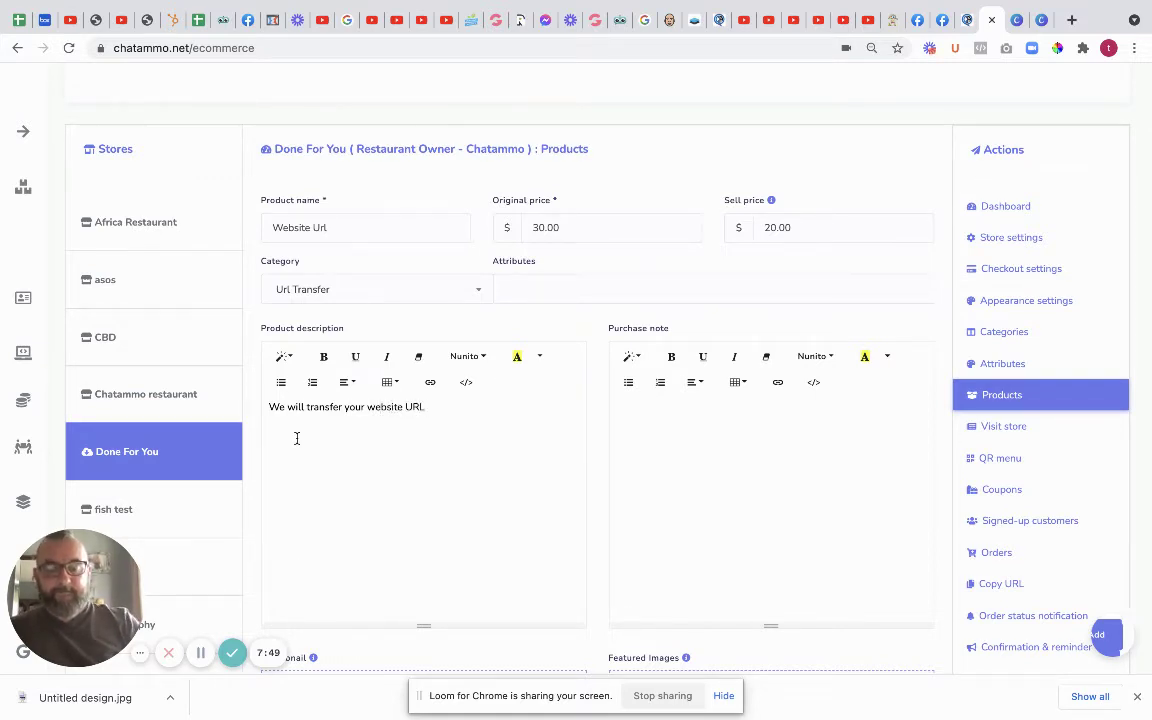
text( ob)
key(BackSpace)
text(v)
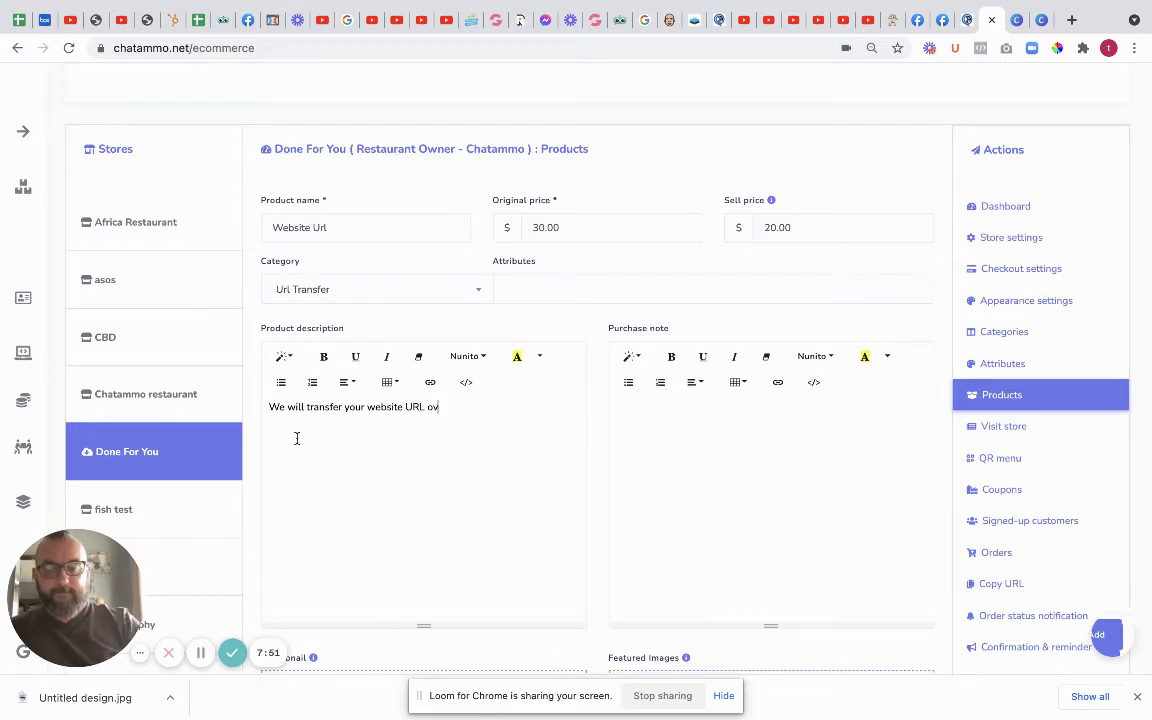
text(er to your brand new )
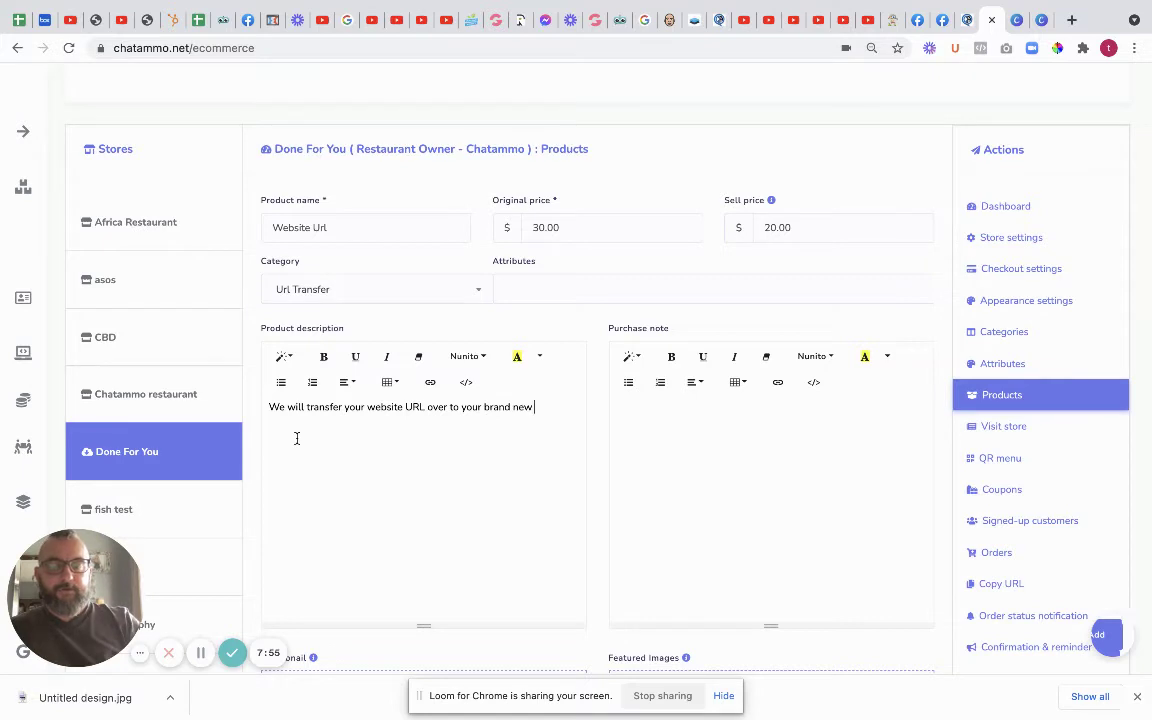
text(webs)
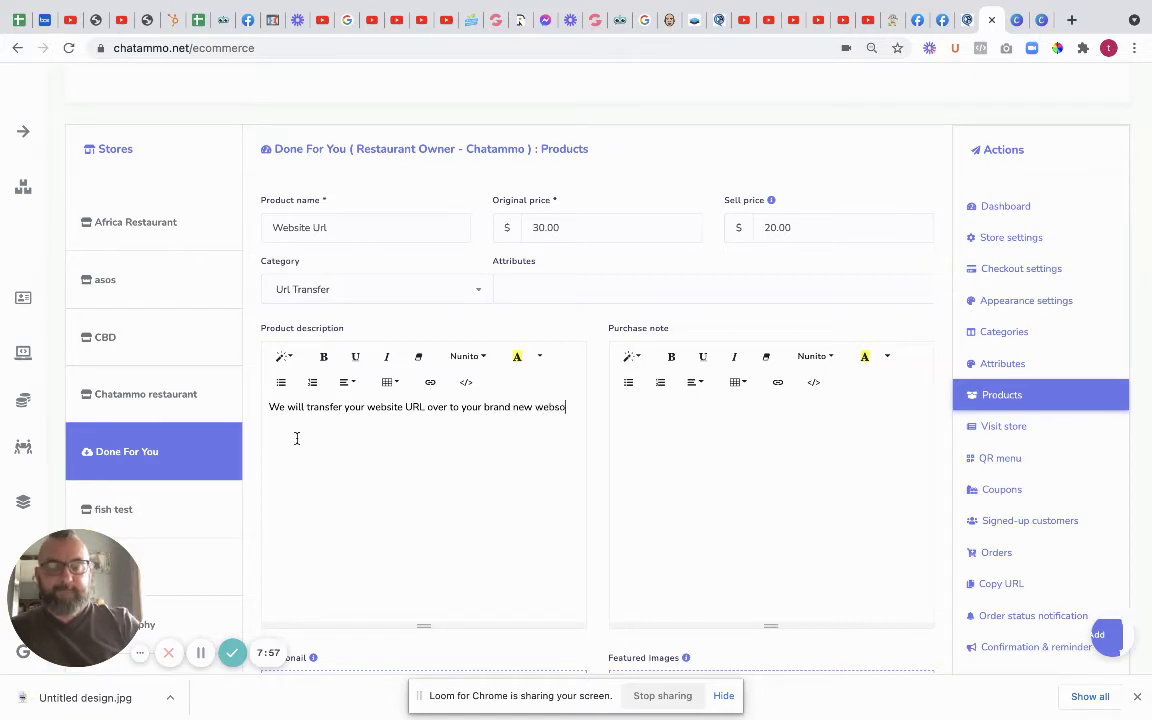
text(ite)
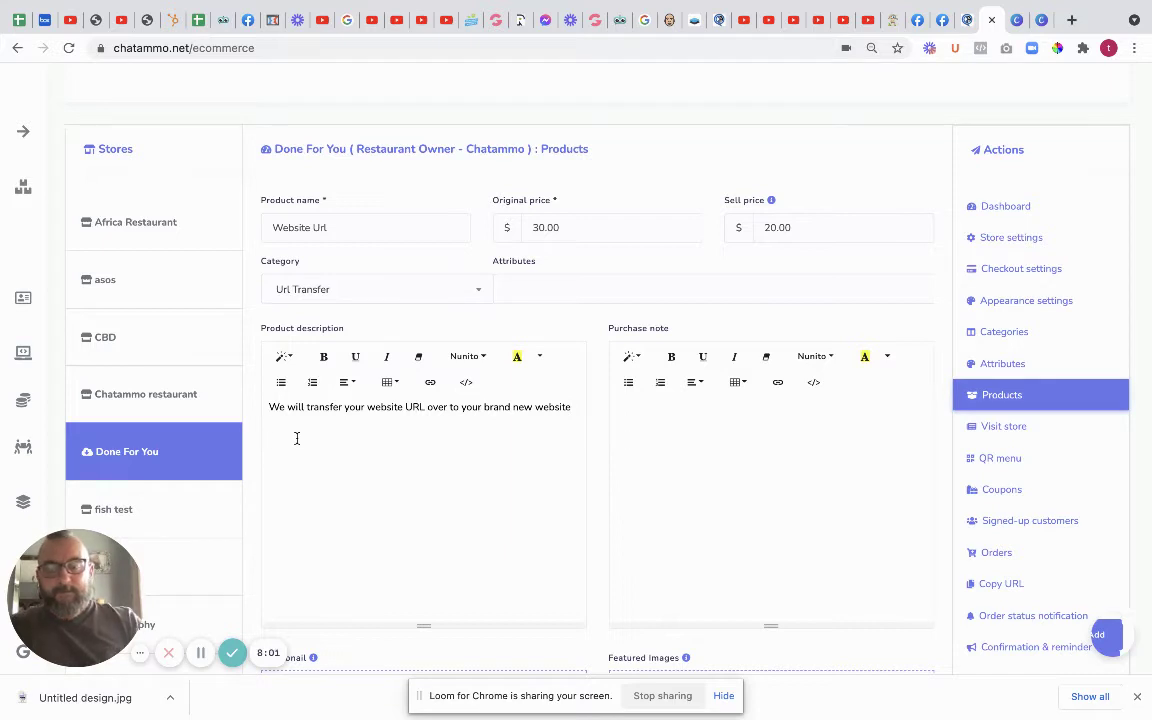
Step: Add the line "This may take upto 24Hours" below the existing text in the product description
key(Return)
text(This may)
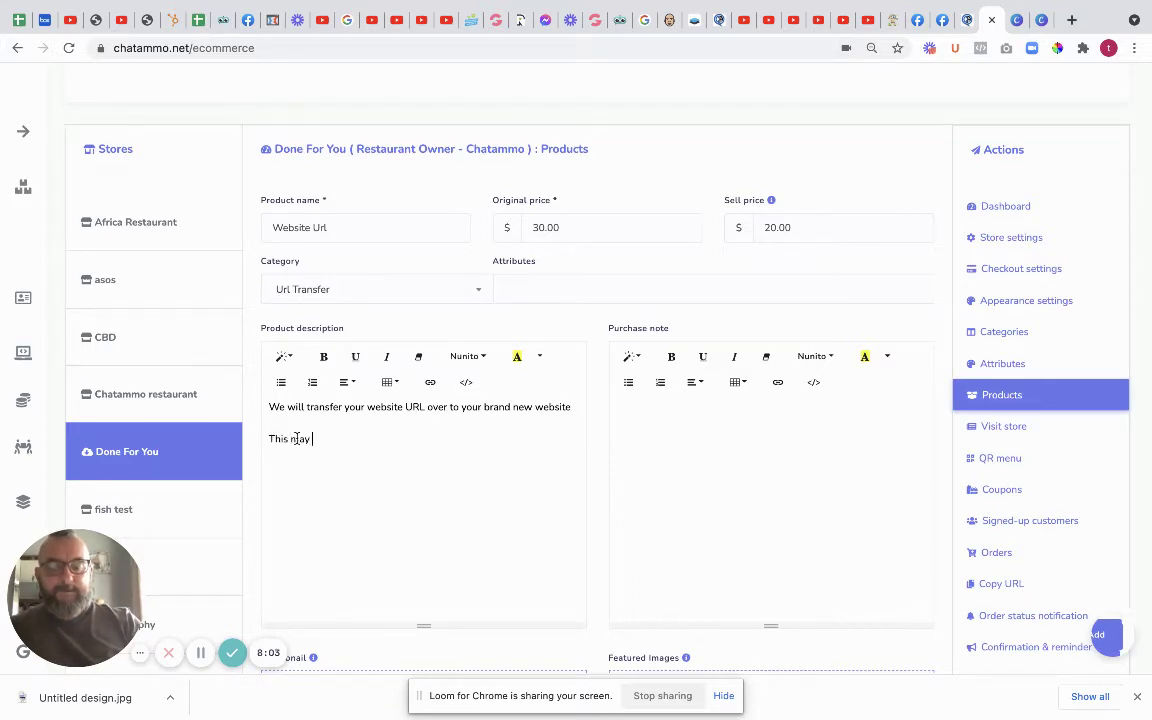
text( take up)
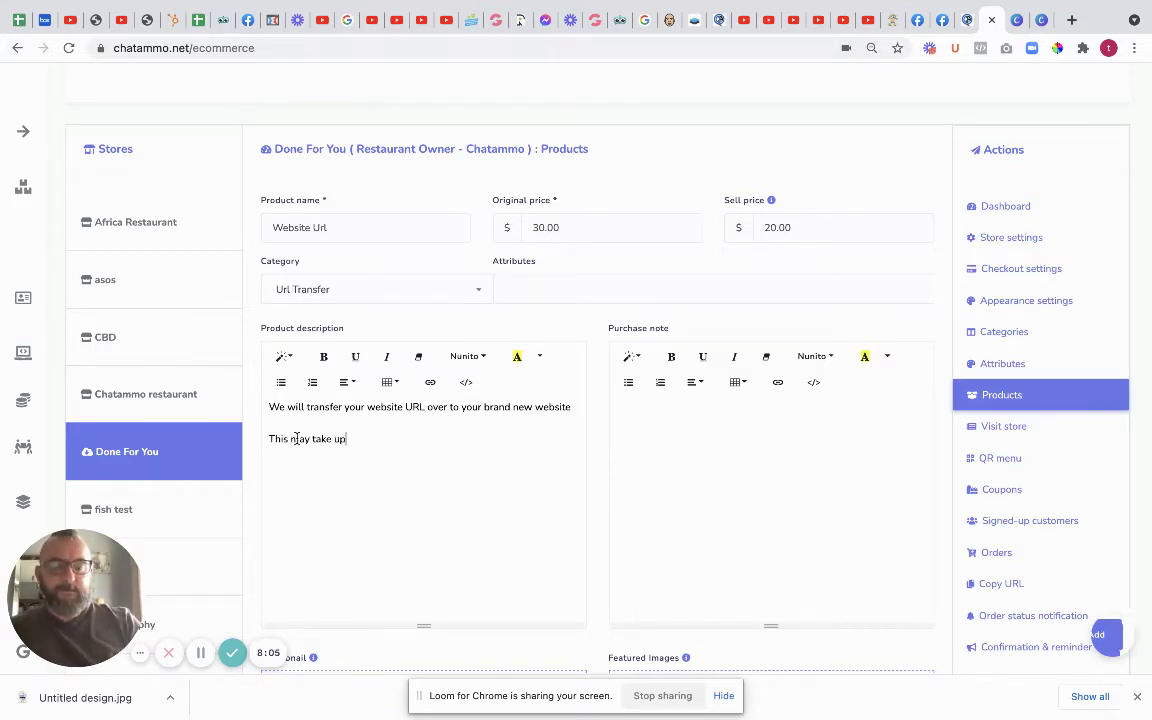
text(to 24)
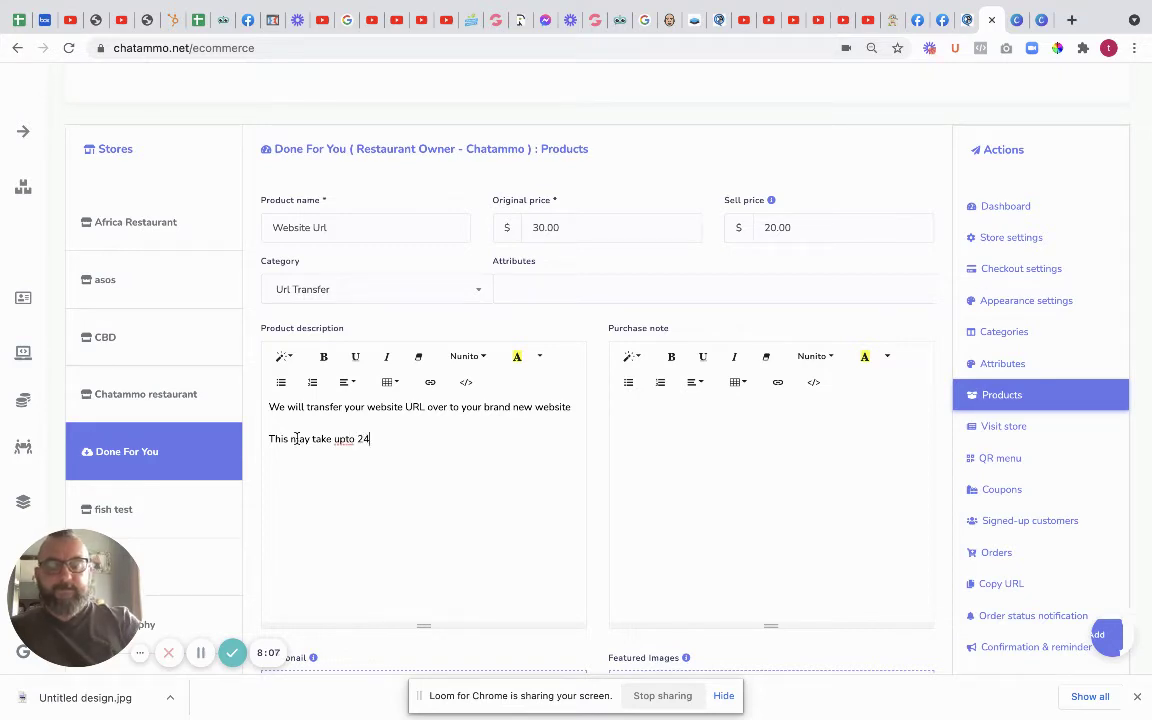
text(Hours)
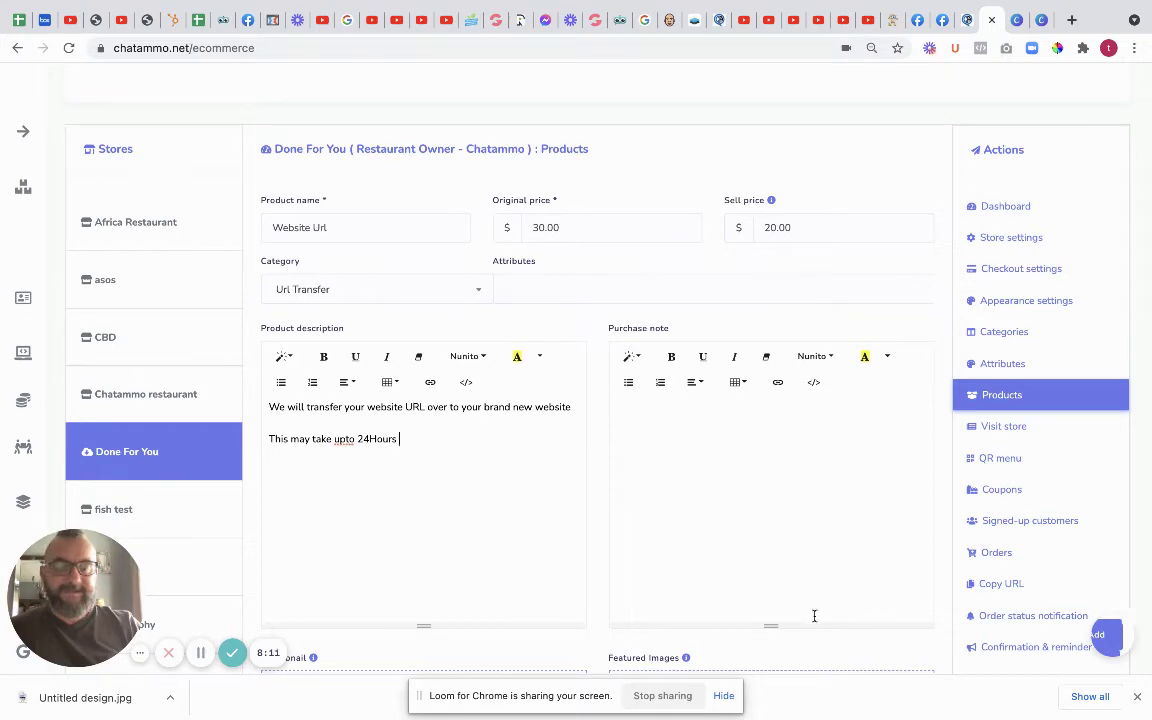
Step: Upload Untitled design.jpg from Downloads as both the product's thumbnail and its featured image
scroll(833, 648, down, 3)
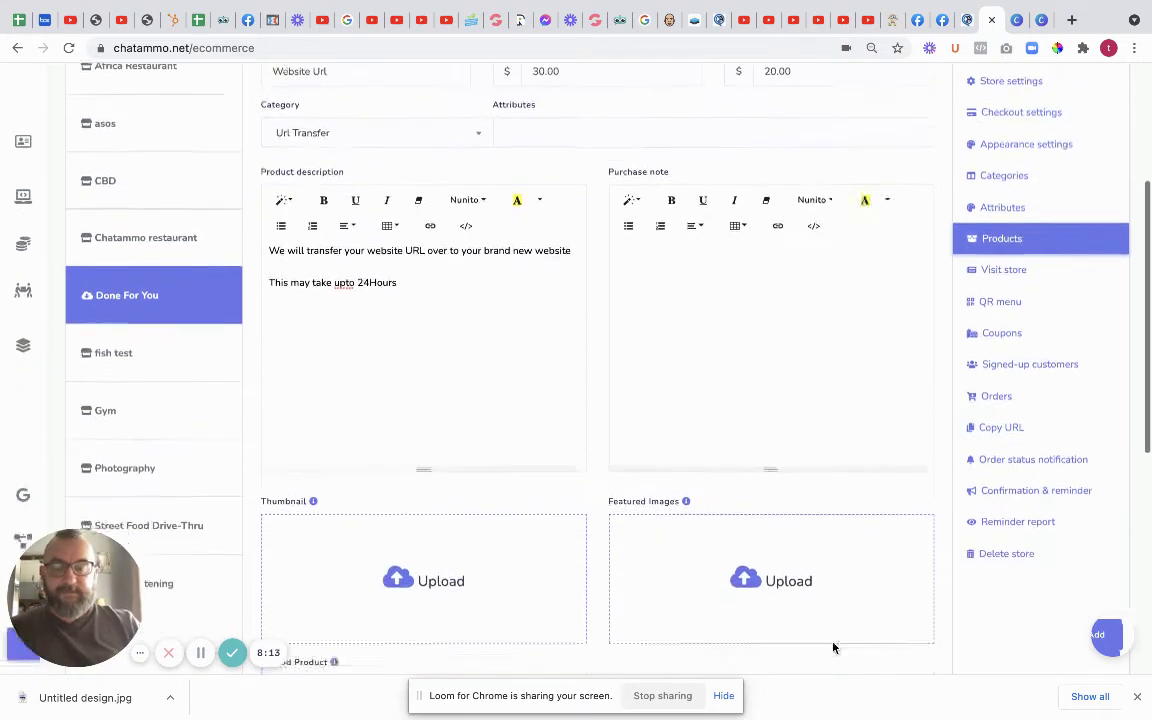
click(401, 494)
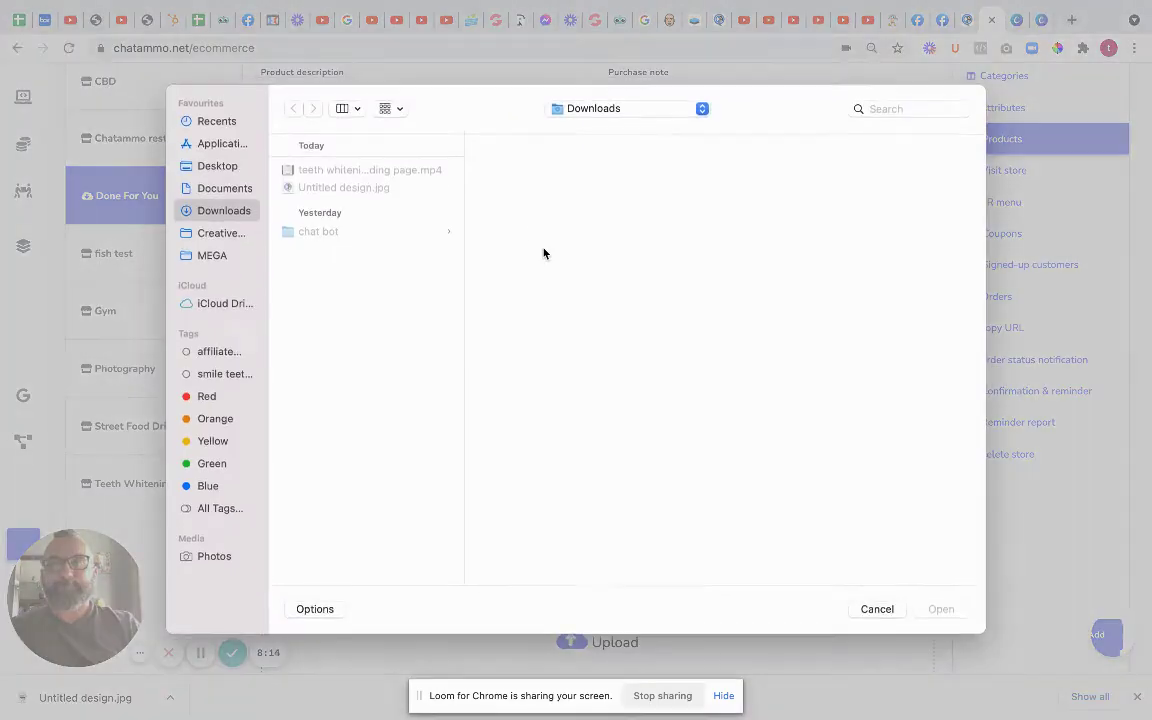
click(344, 189)
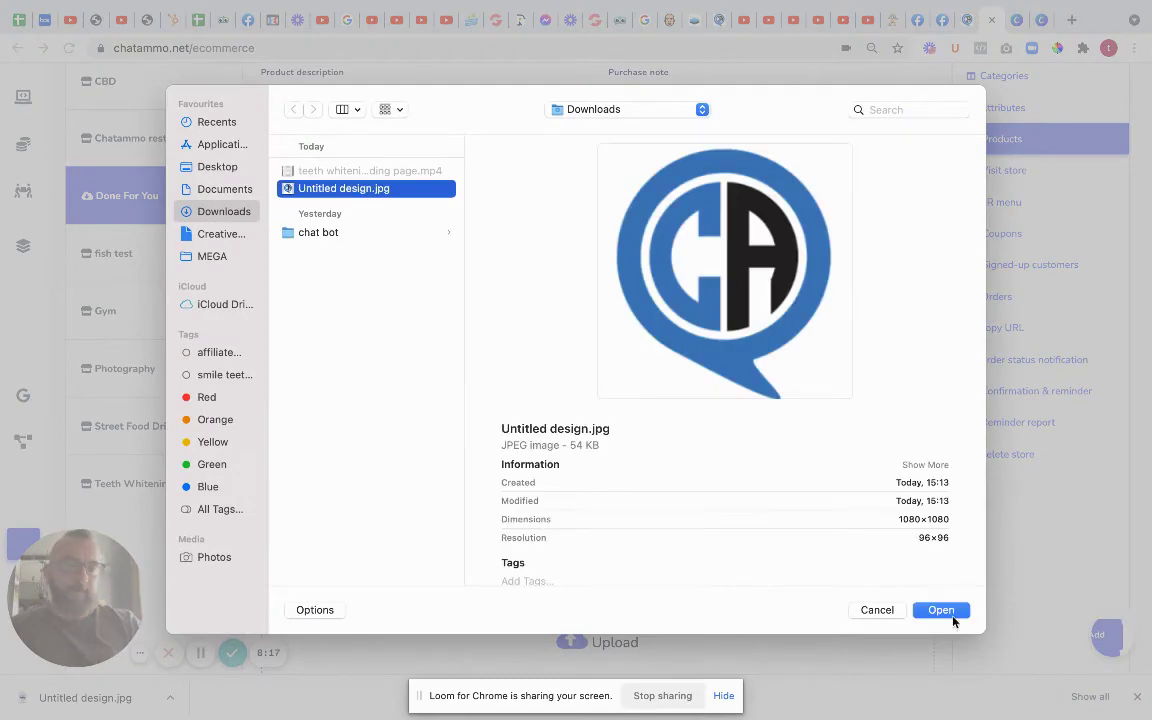
click(941, 610)
click(760, 509)
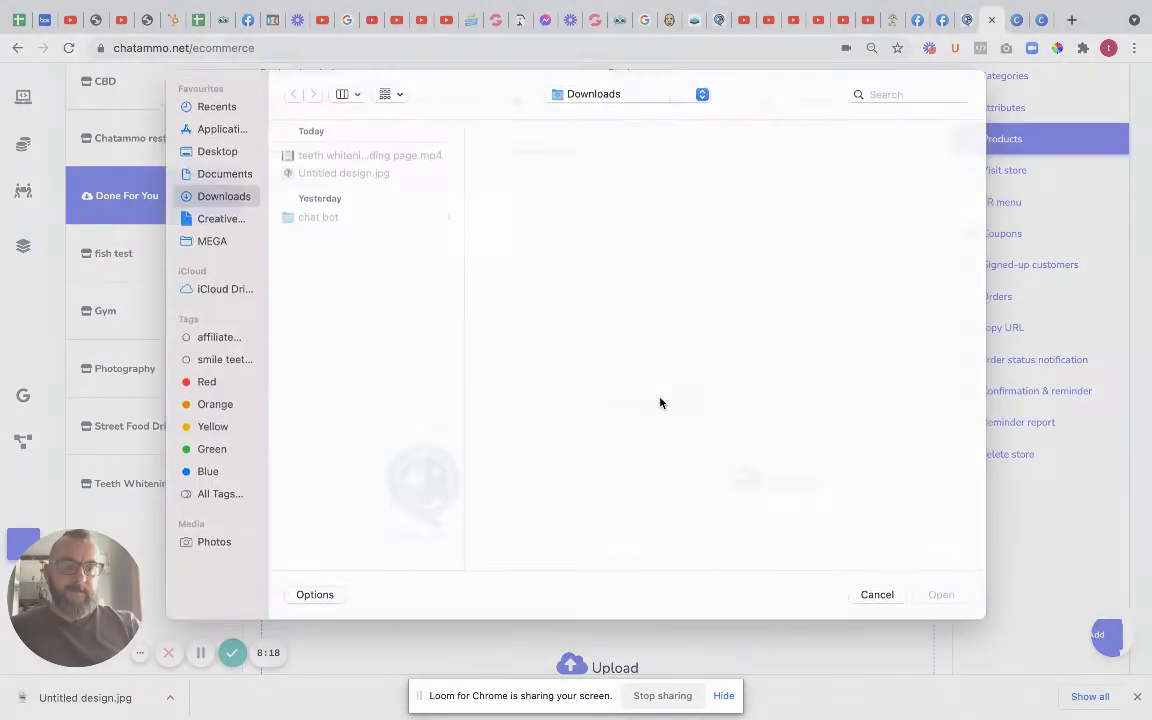
click(344, 189)
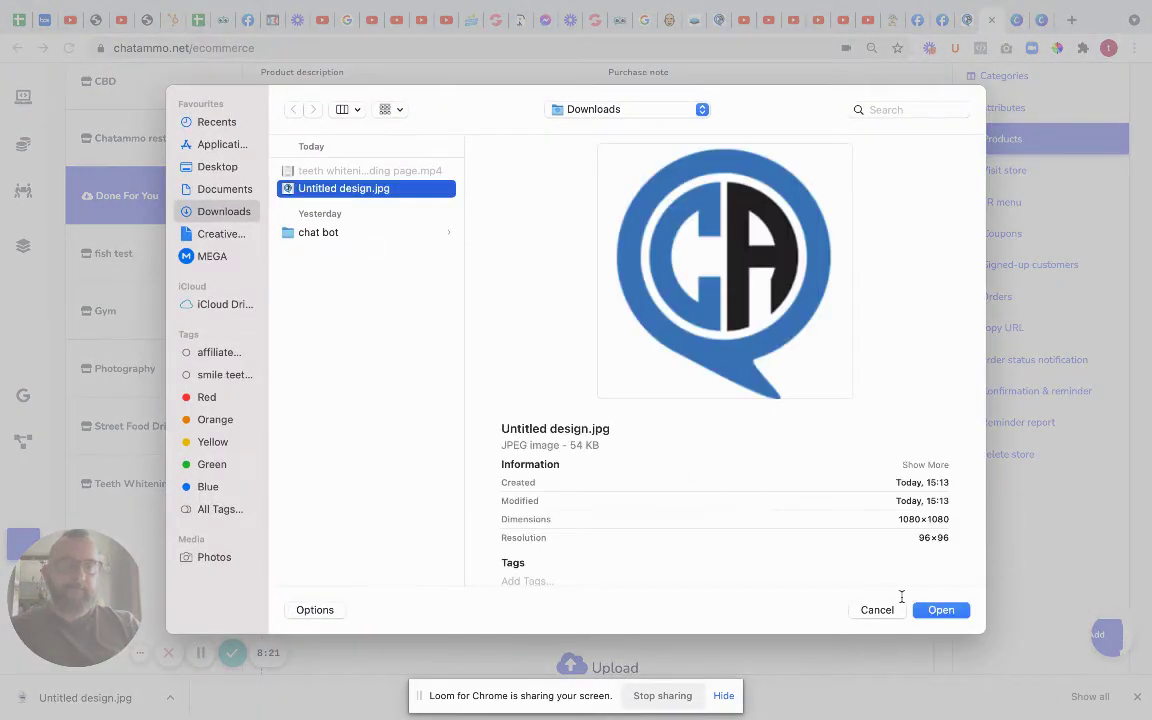
click(941, 610)
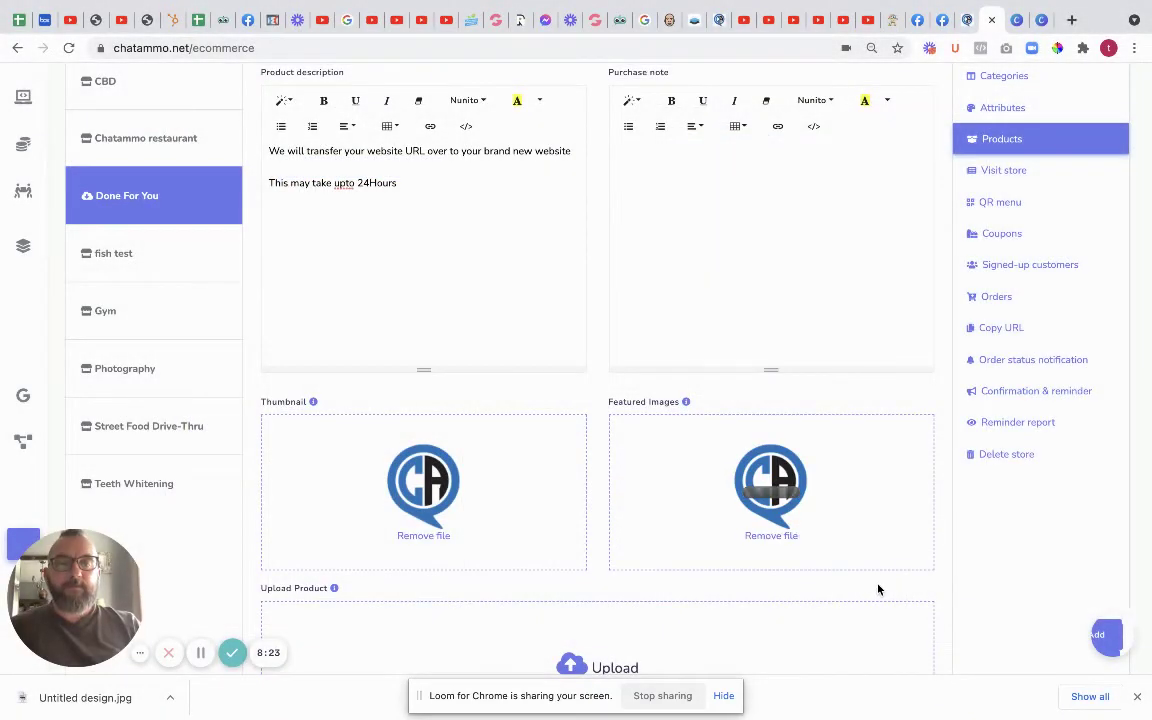
Step: Try to save the Website Url product, and browse Downloads for a product file without choosing one
scroll(879, 590, down, 1)
scroll(878, 590, down, 5)
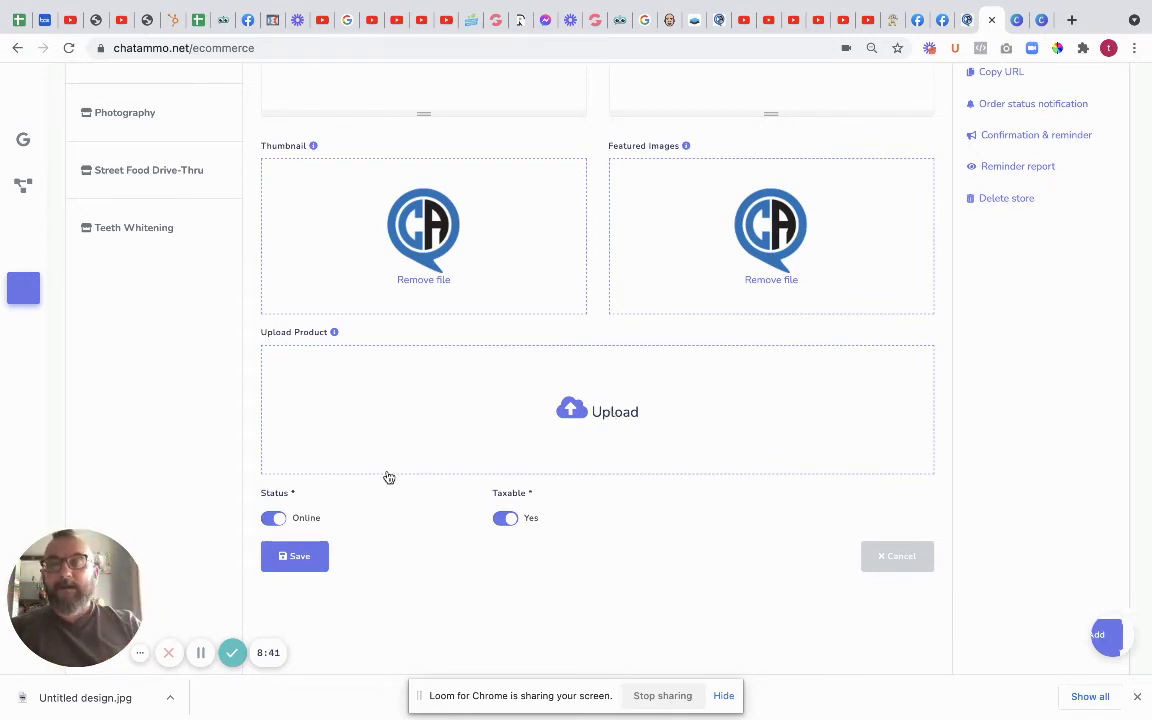
click(303, 558)
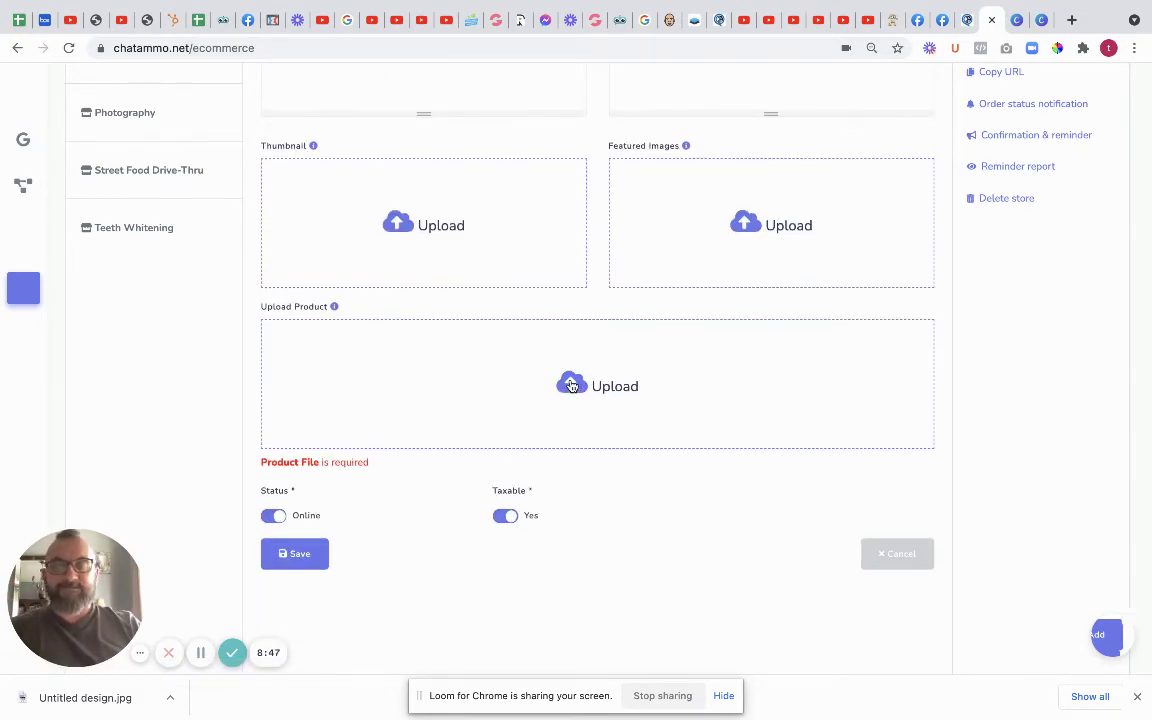
click(572, 386)
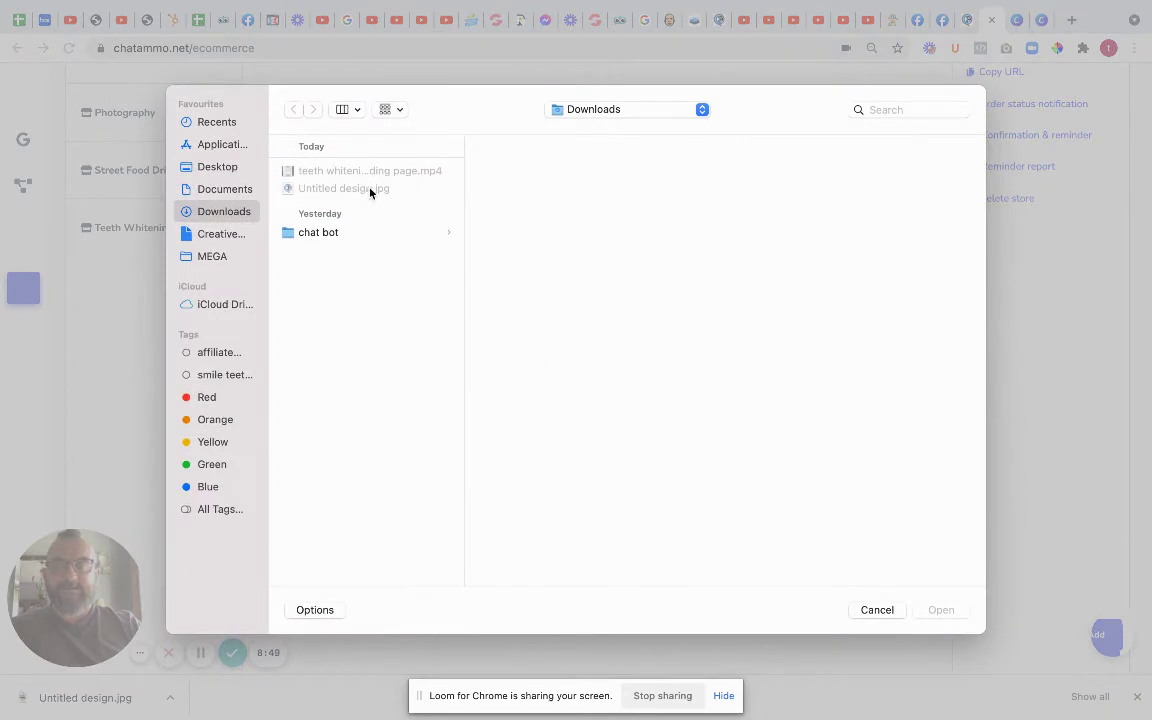
click(879, 610)
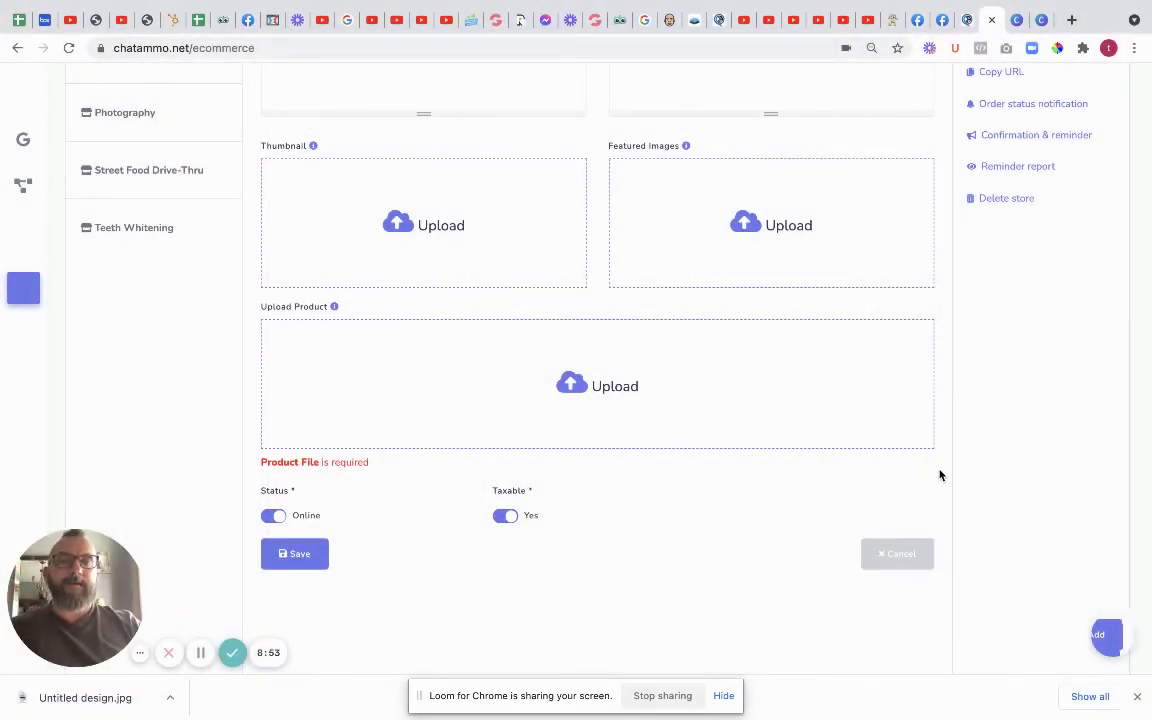
Step: Review the Website Url product form, from its name and prices through the description to the upload areas
scroll(940, 474, up, 8)
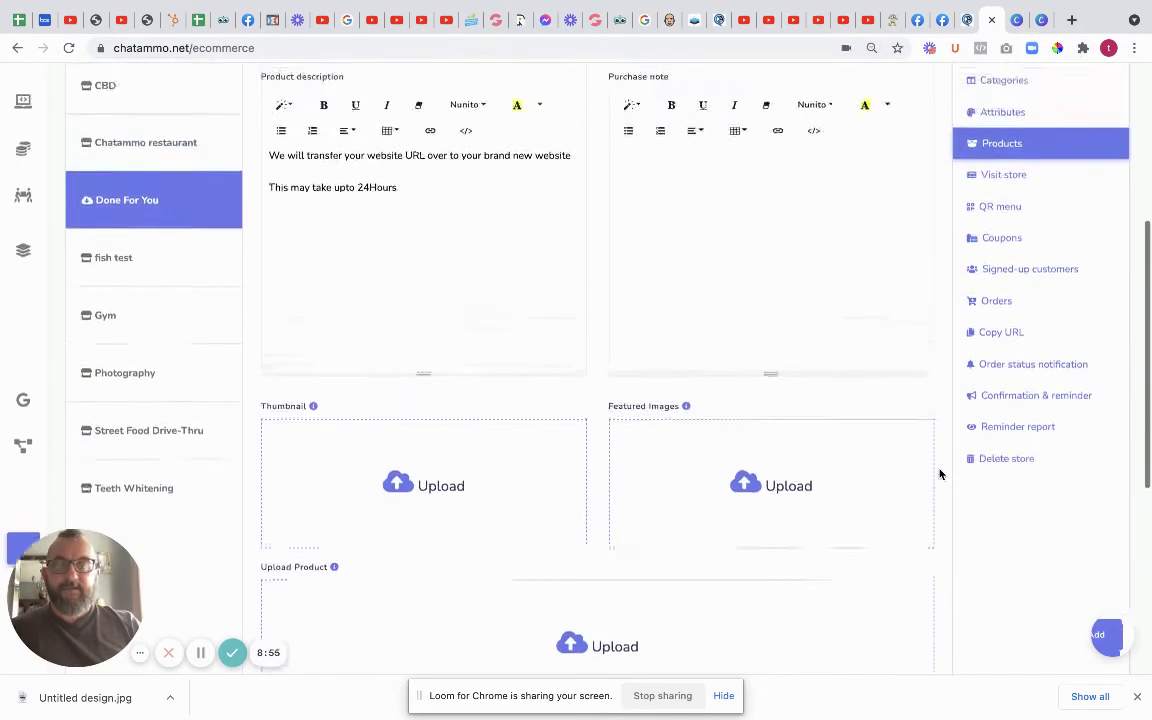
scroll(940, 474, up, 5)
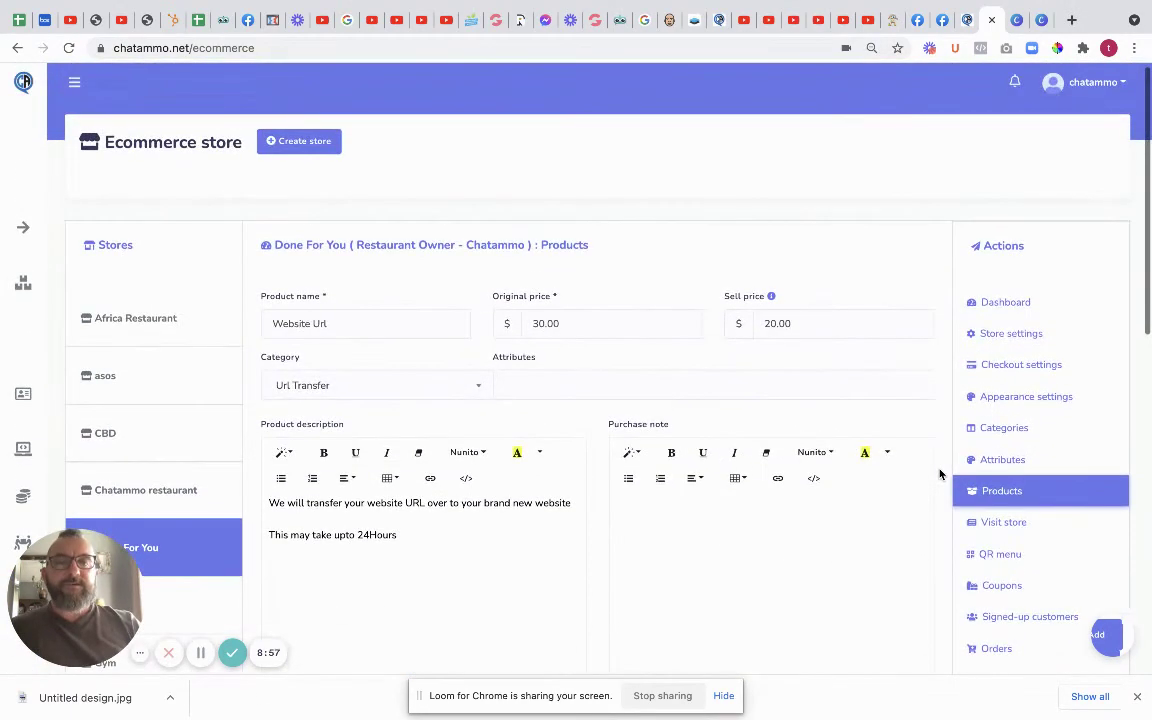
scroll(940, 474, up, 1)
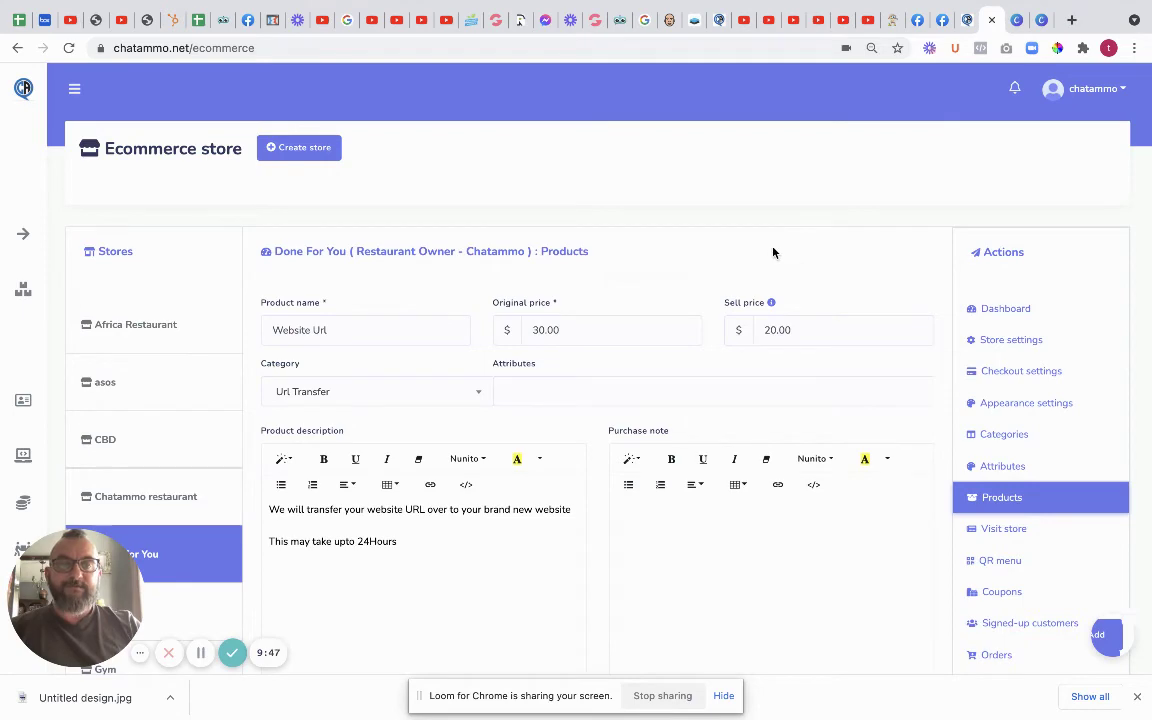
scroll(773, 252, down, 5)
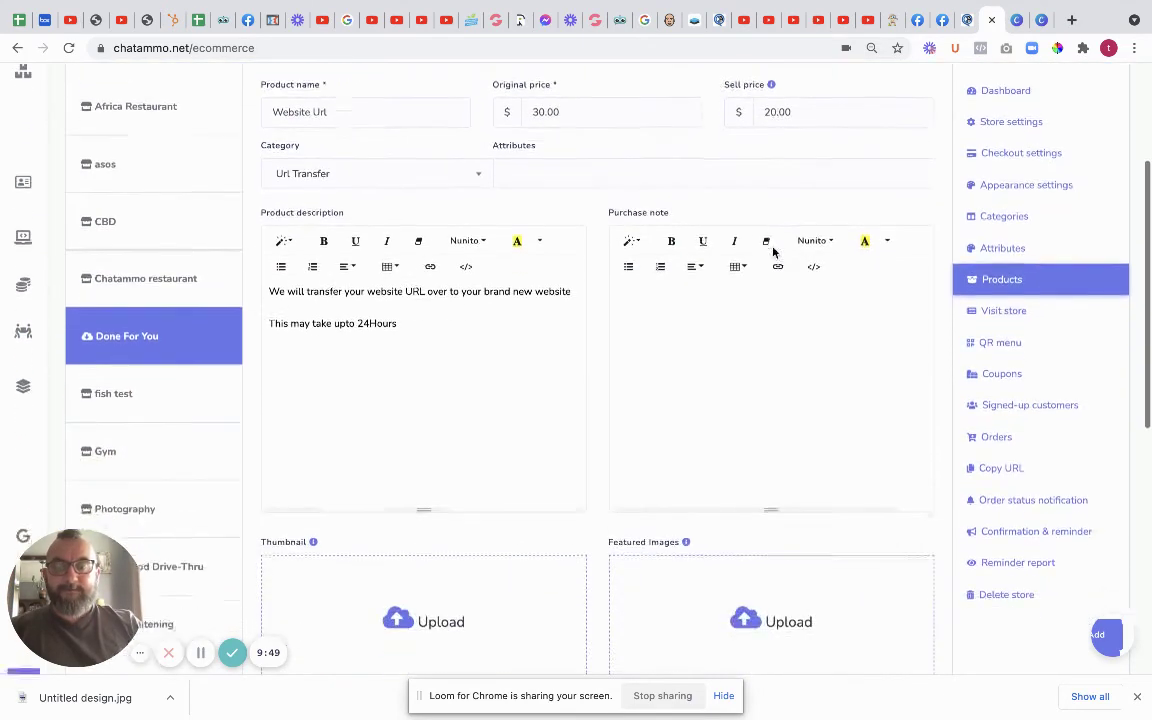
scroll(773, 247, down, 1)
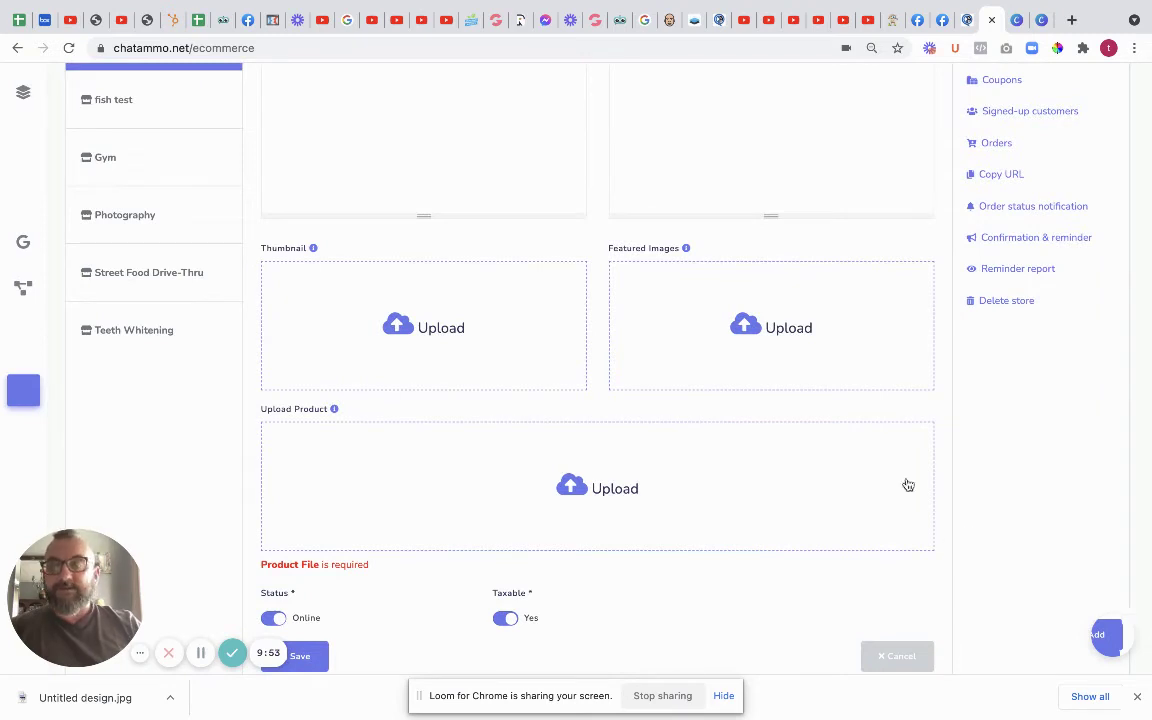
click(16, 47)
scroll(620, 235, down, 1)
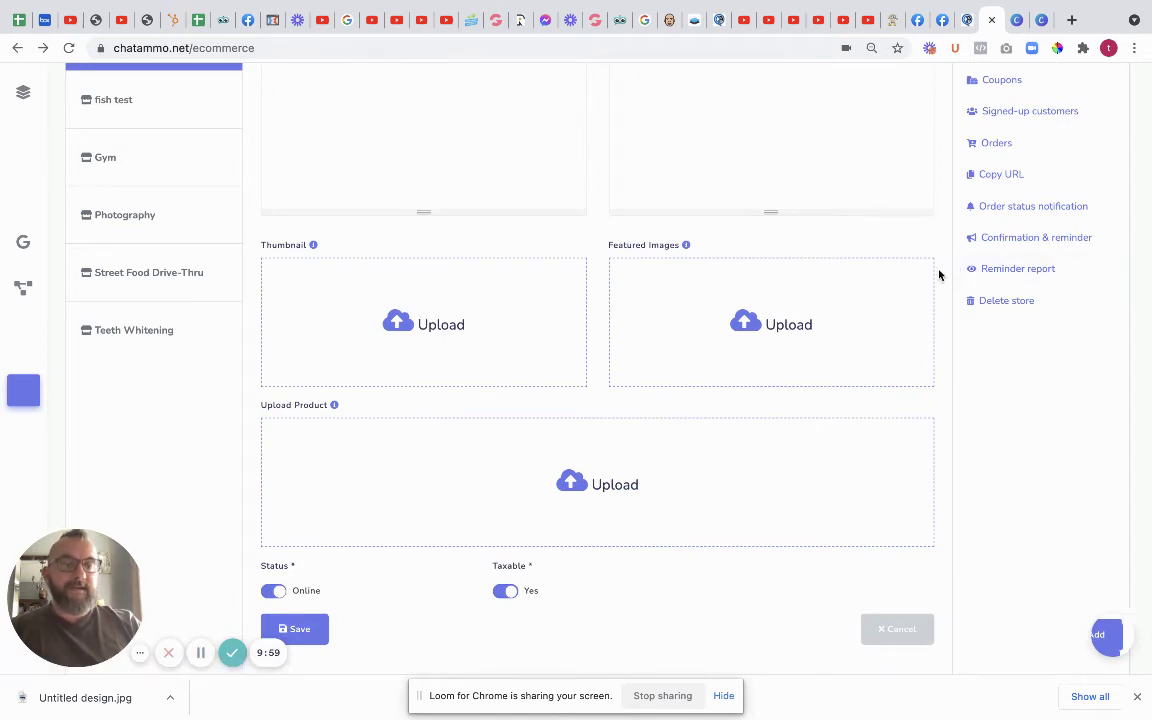
scroll(938, 274, up, 3)
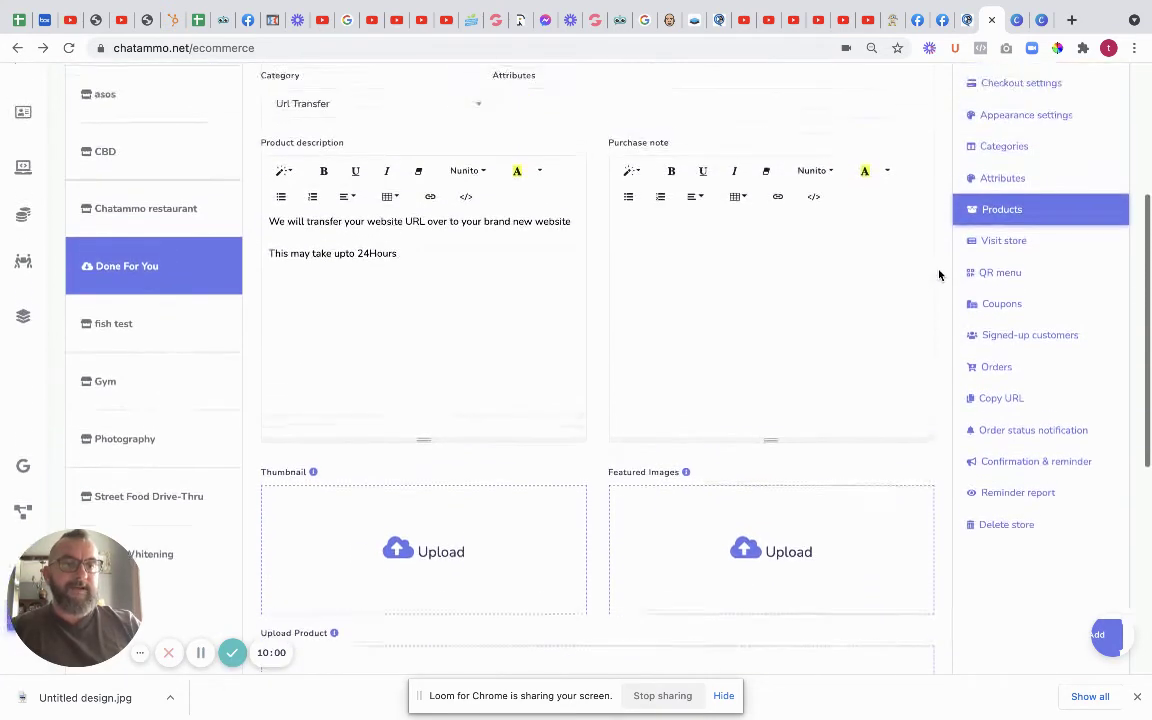
Step: Visit the Done For You storefront, check the Url Transfer category, and return to the store administration page
click(1003, 247)
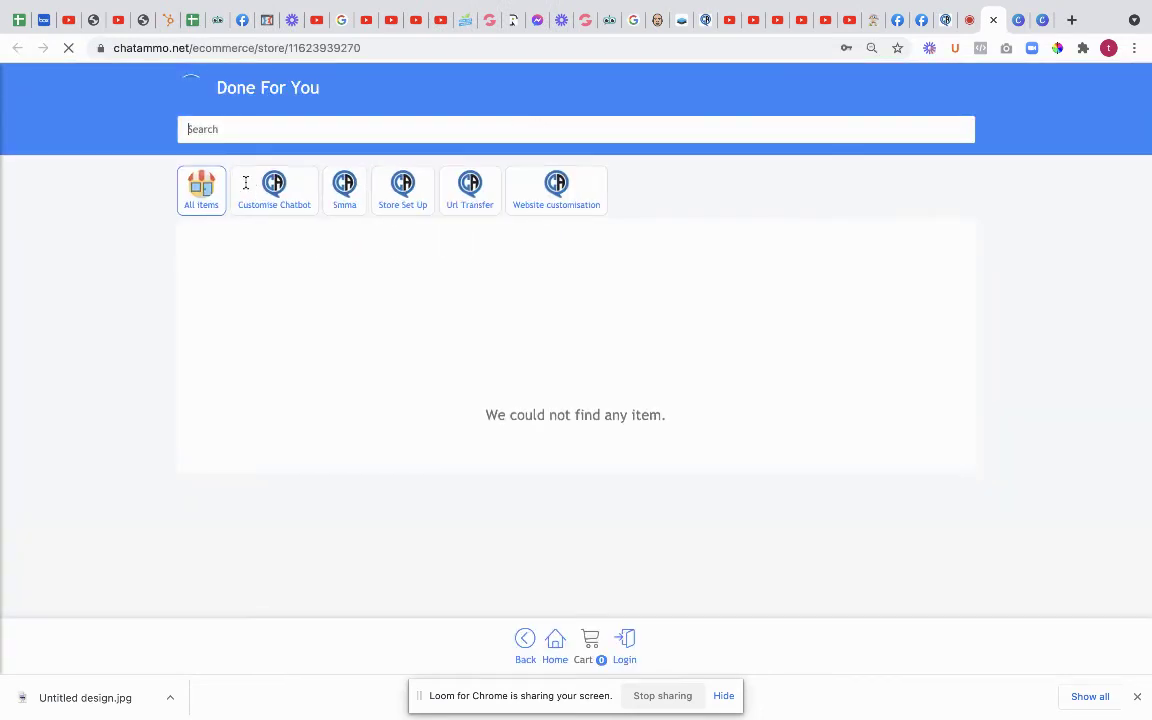
click(468, 198)
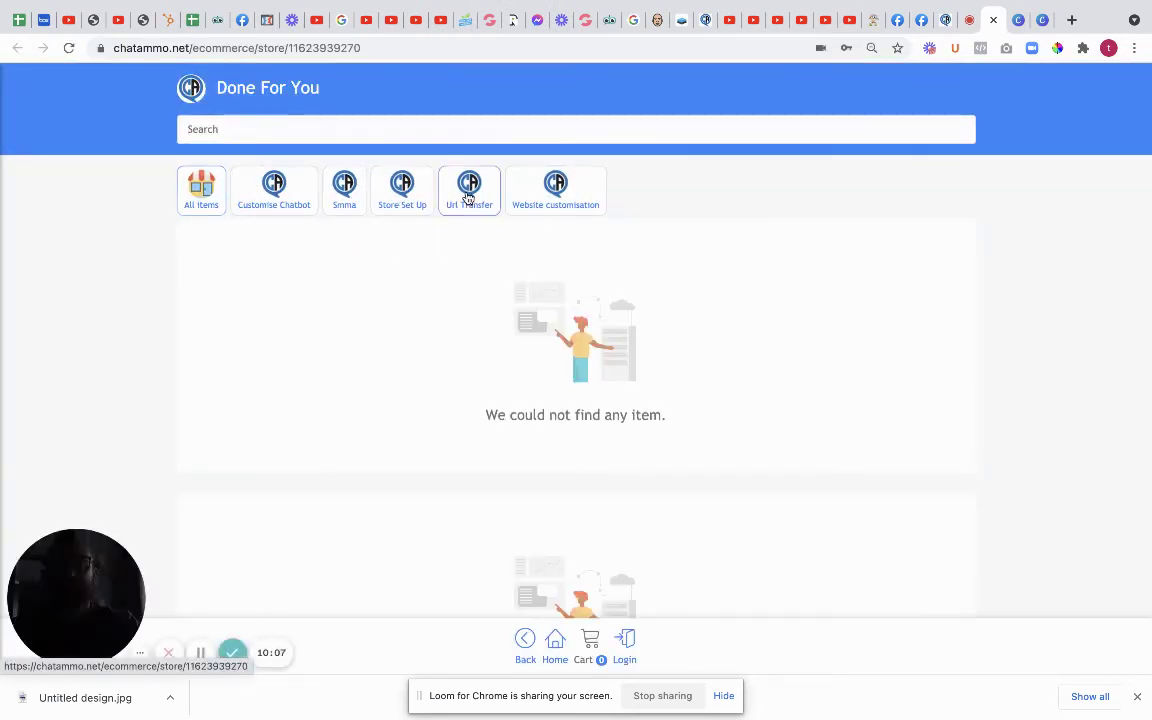
click(993, 21)
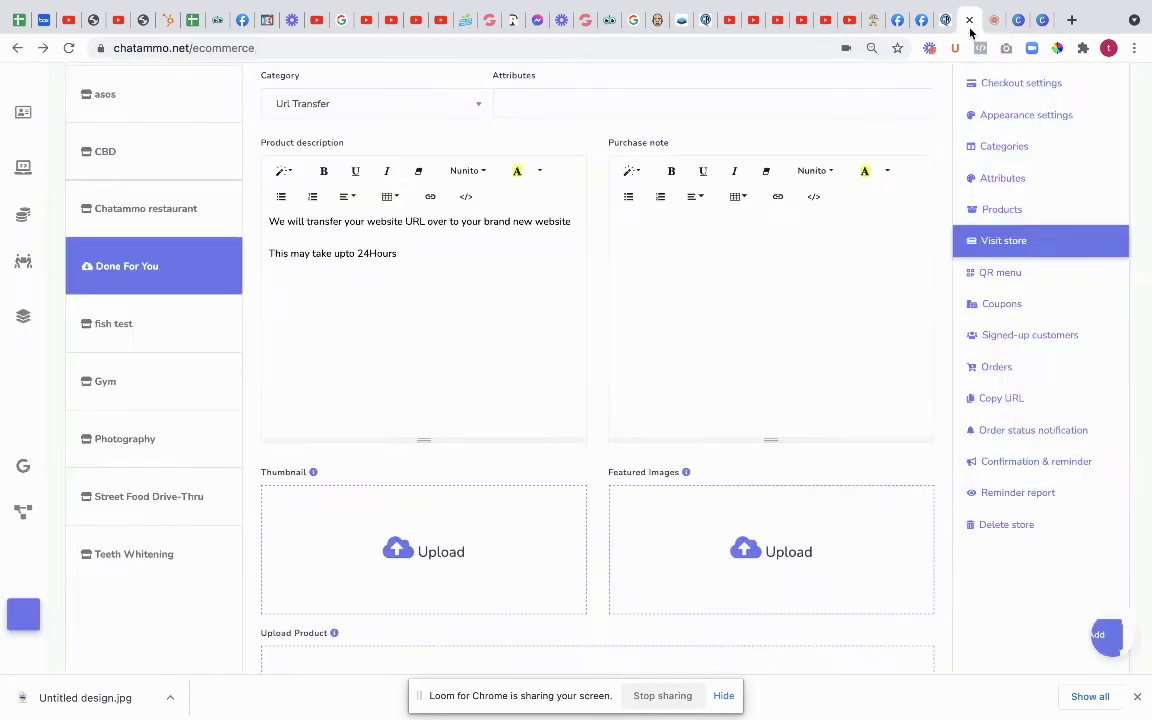
Step: Look at the store's QR menu, highlighting the Messenger QR code link and the outside QR code link
click(1000, 278)
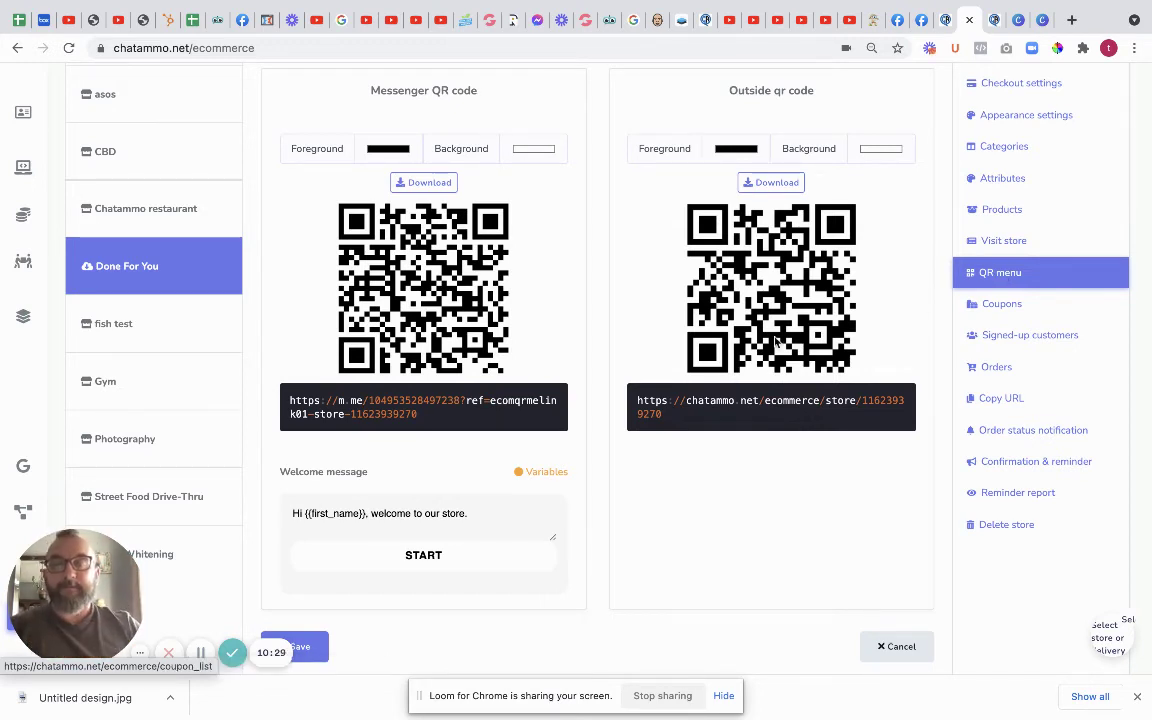
drag(420, 418, 288, 402)
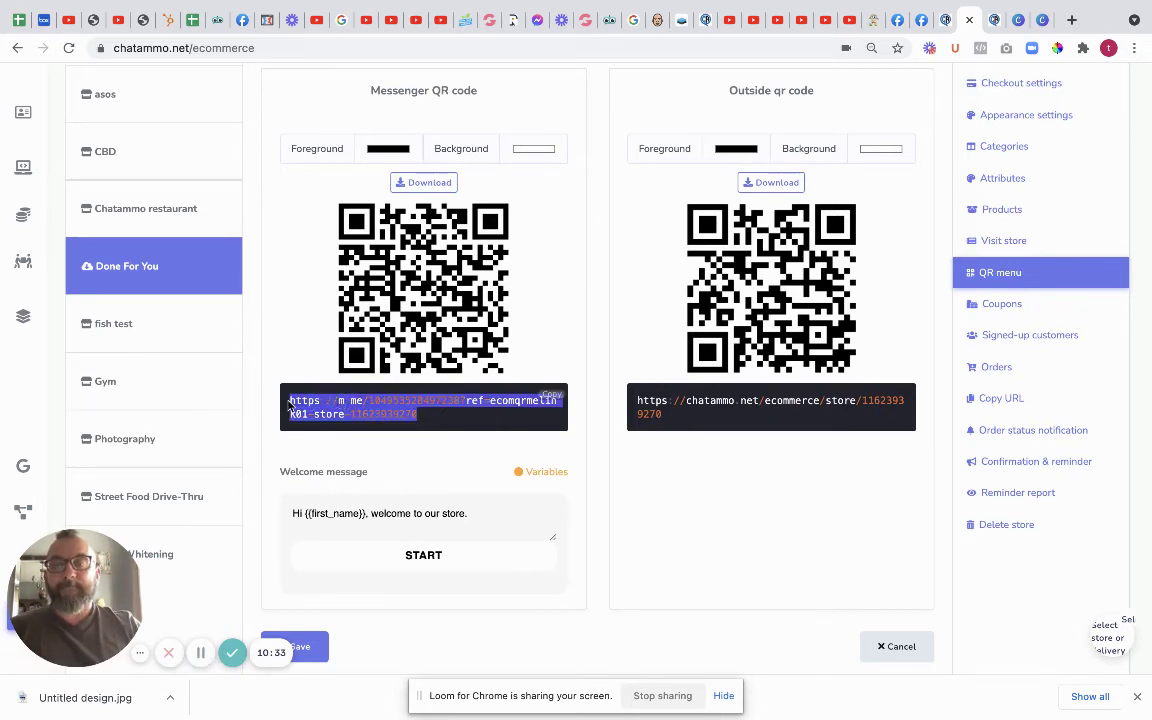
click(677, 411)
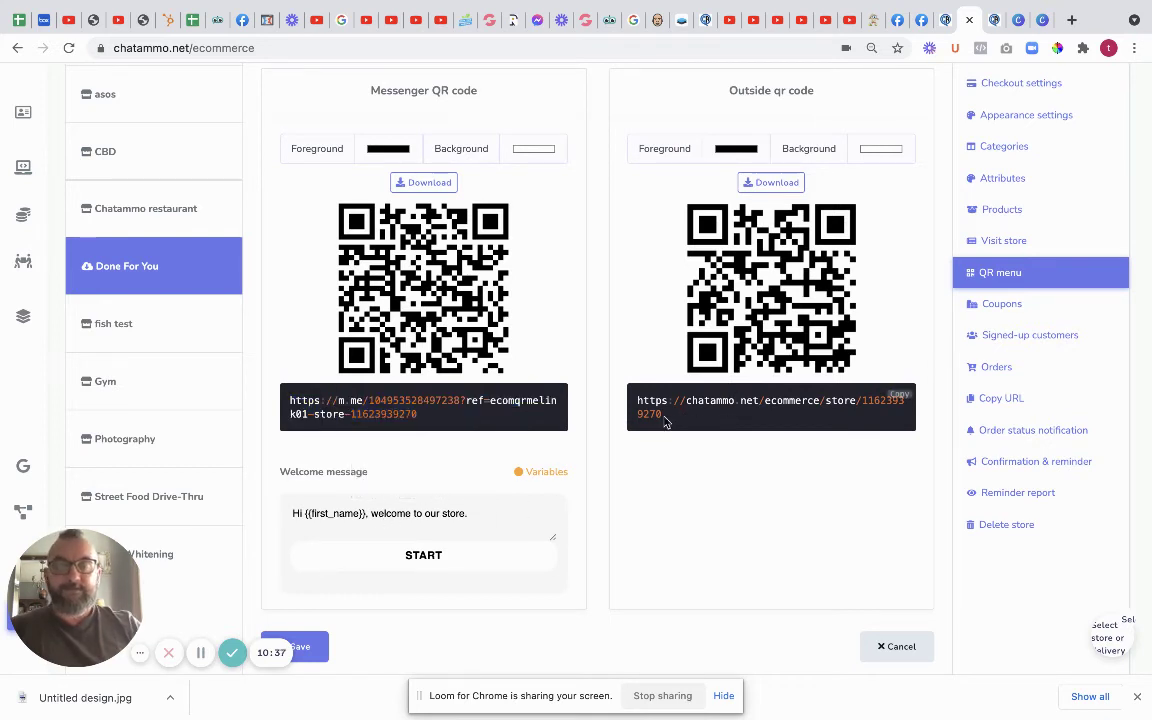
drag(674, 419, 634, 402)
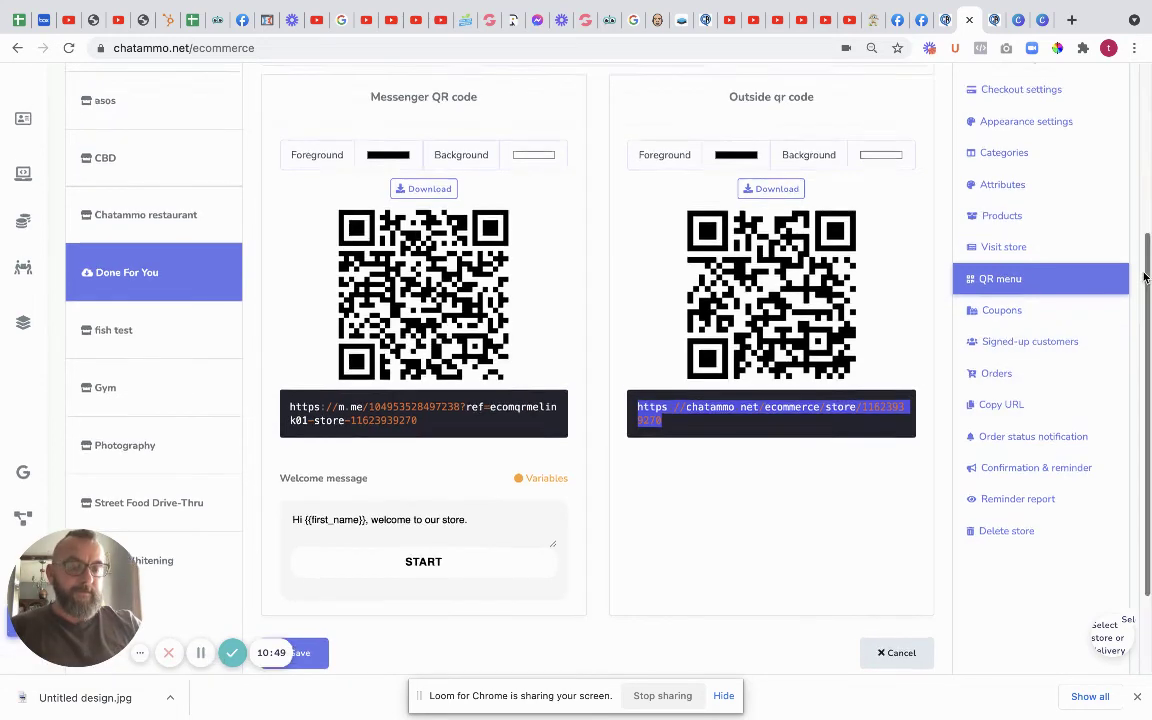
Step: Open the store's dashboard, and look through its store settings down to the terms of service and refund policy
scroll(1145, 277, up, 4)
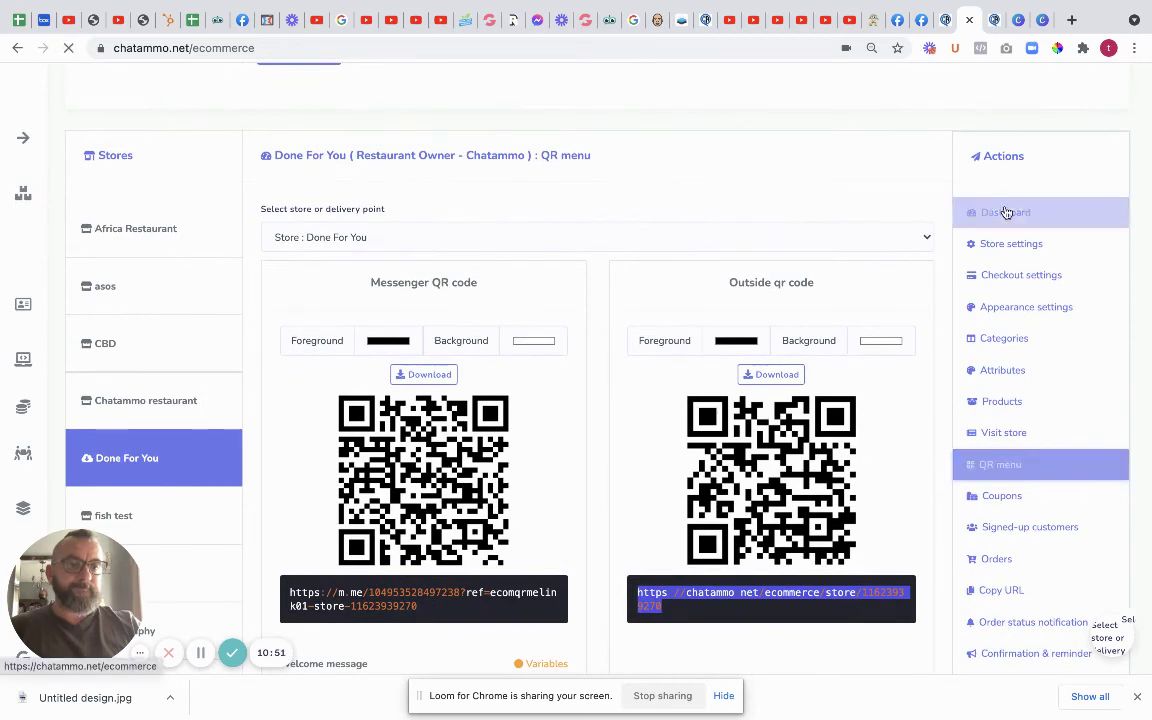
click(1000, 219)
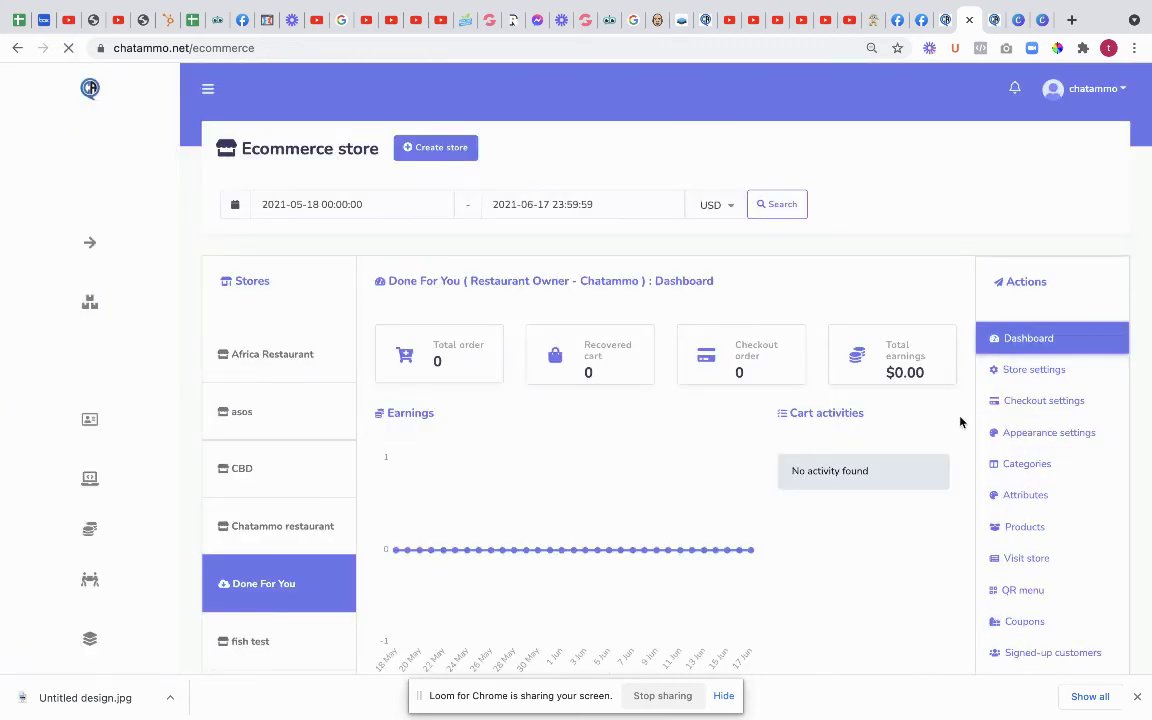
click(1013, 372)
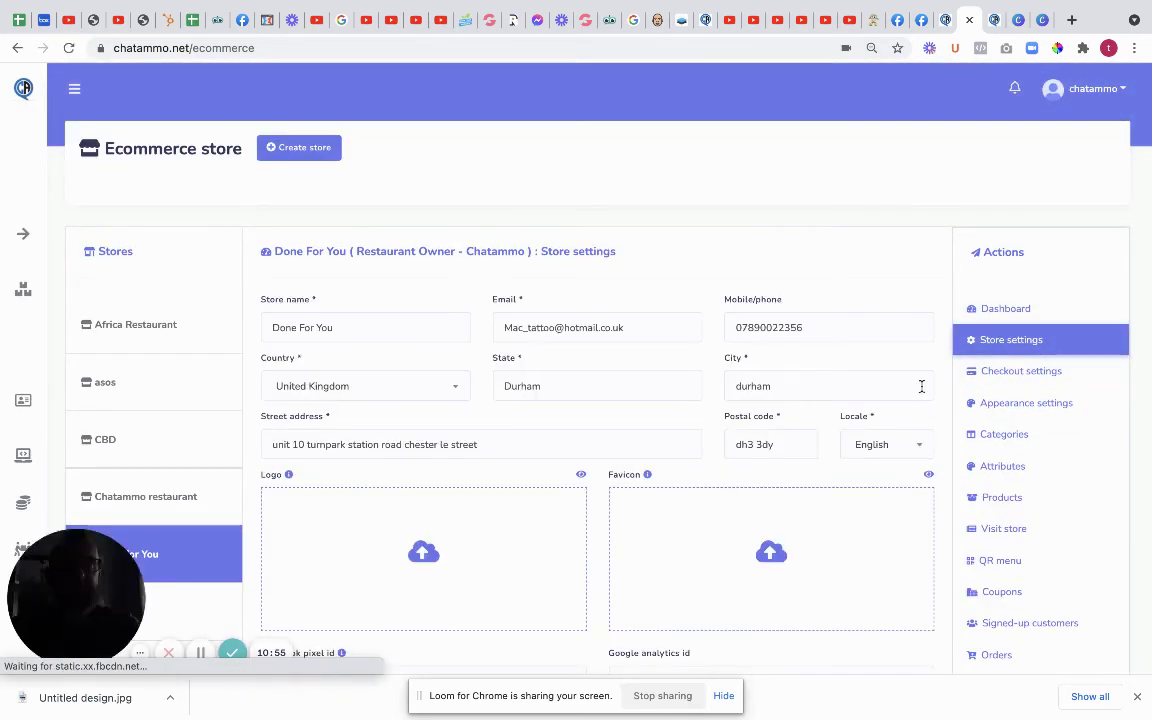
scroll(940, 441, down, 1)
scroll(940, 441, down, 5)
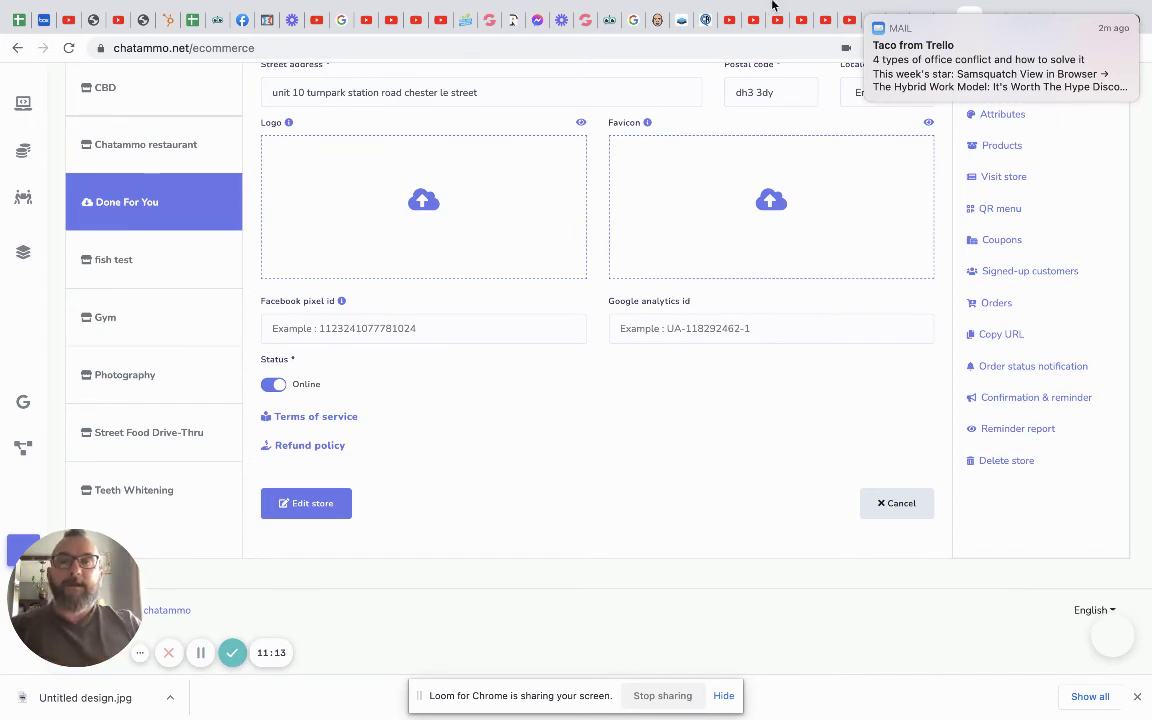
mouse_move(475, 64)
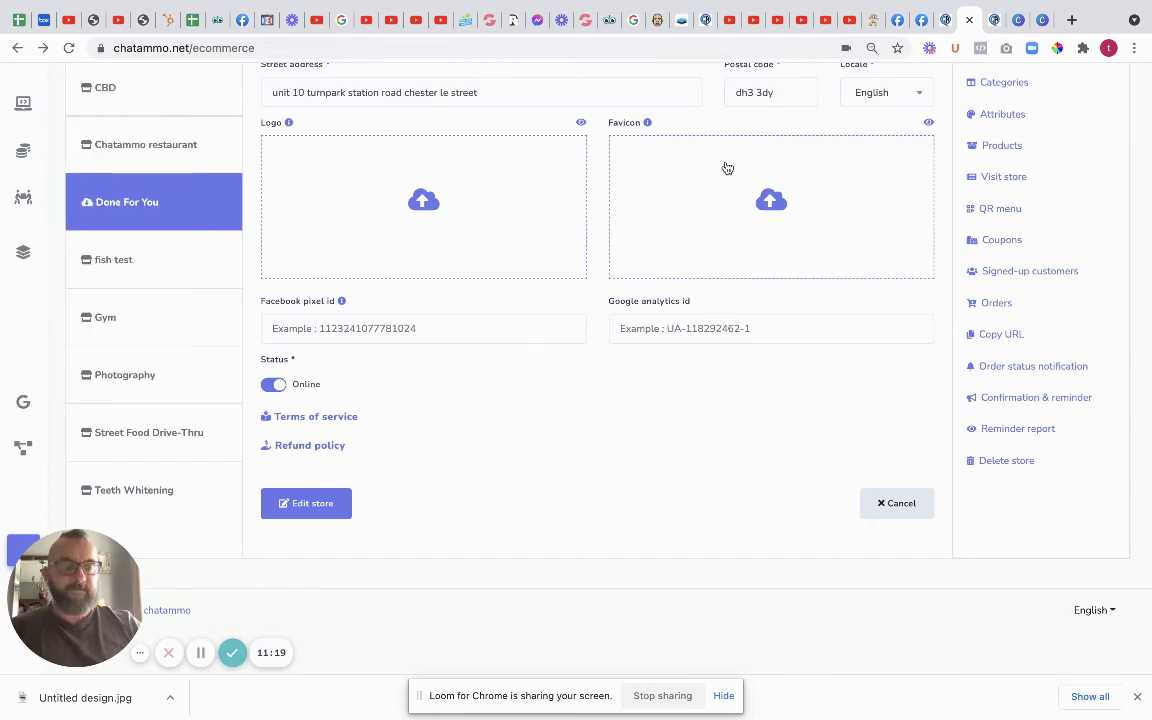
Step: Expand the site's collapsed main navigation to show its full labels
scroll(726, 166, up, 5)
scroll(726, 166, up, 2)
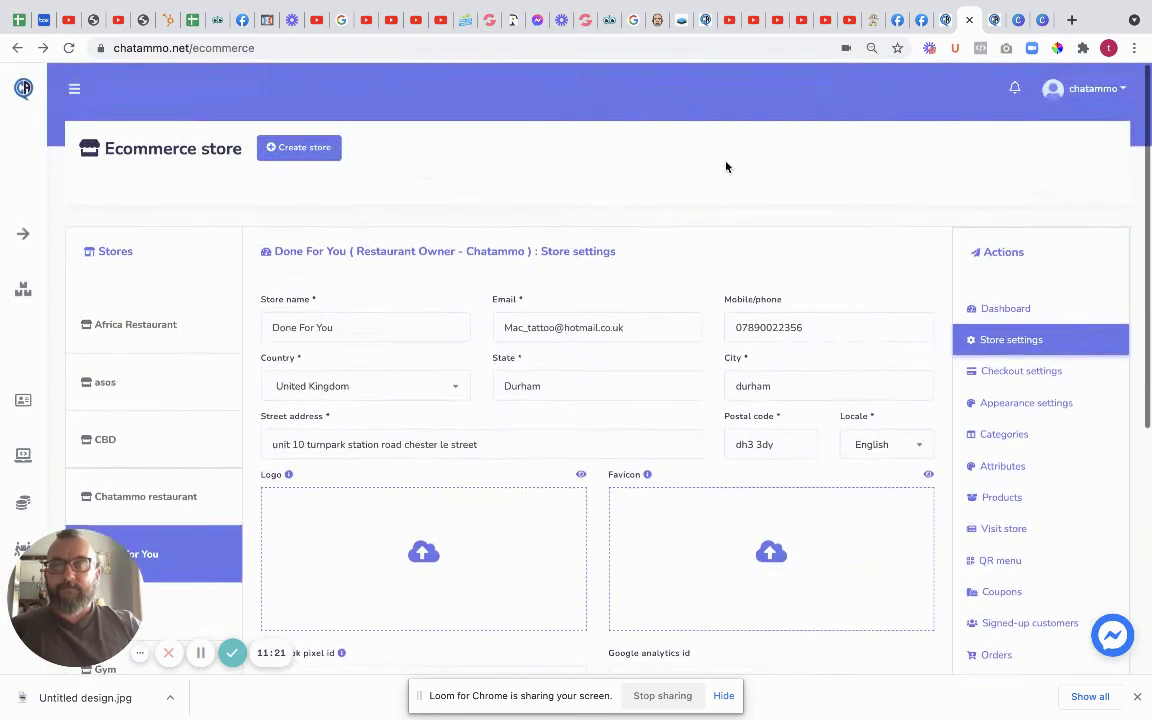
click(74, 92)
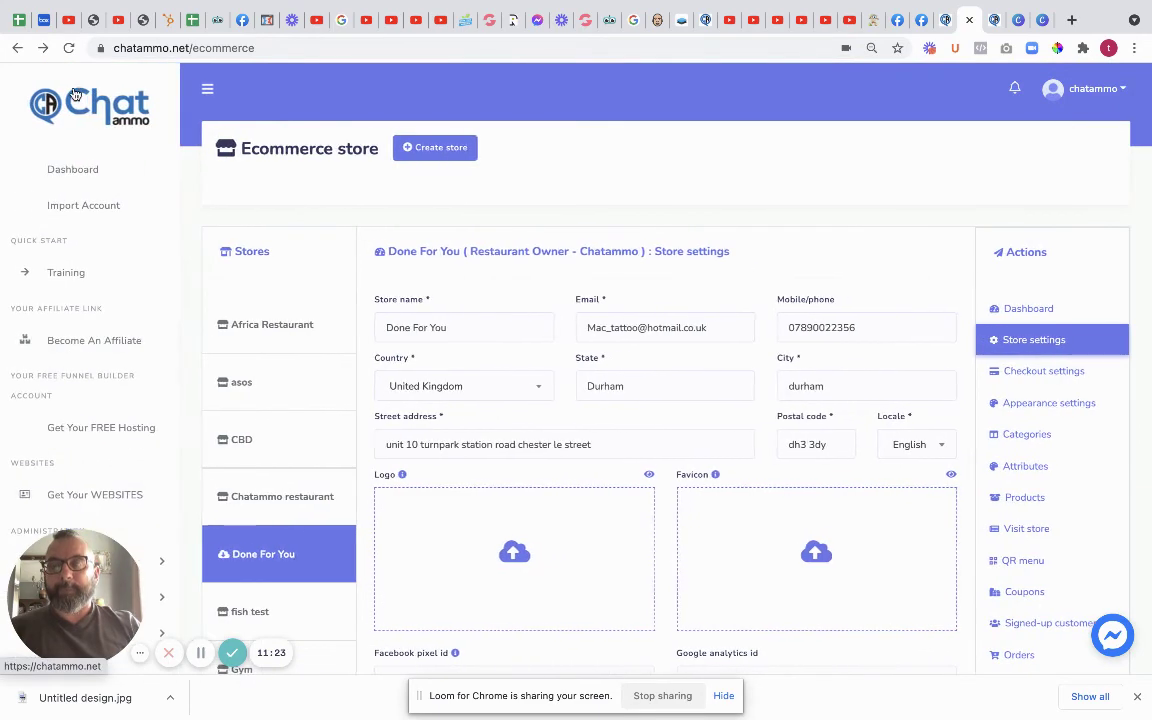
Step: Open the Restaurant FREE Website flow from the Visual Flow Builder's list, and look along its chain of message, button and condition blocks
scroll(170, 420, down, 10)
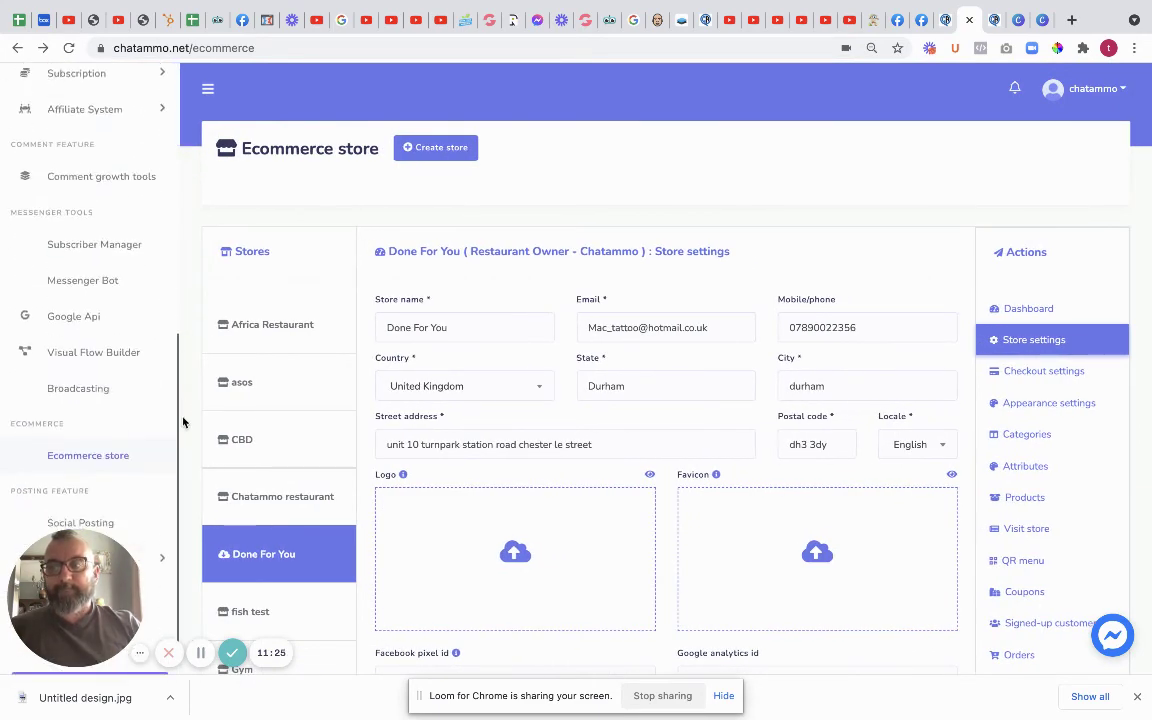
click(75, 300)
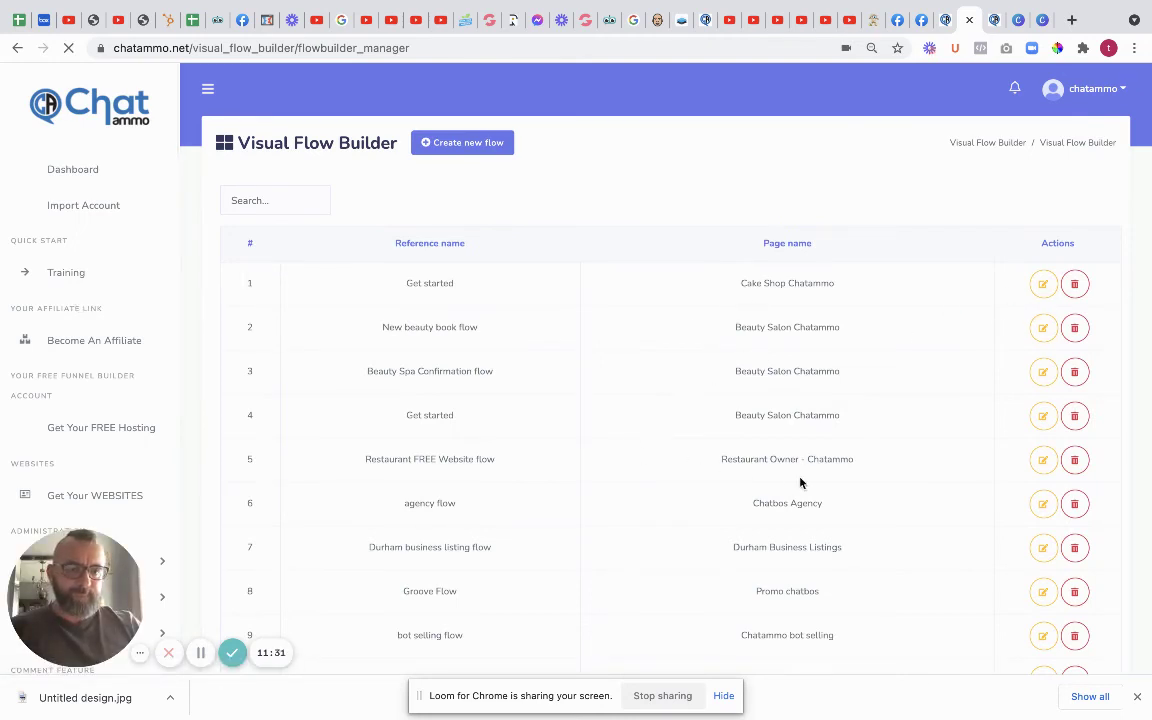
click(1042, 459)
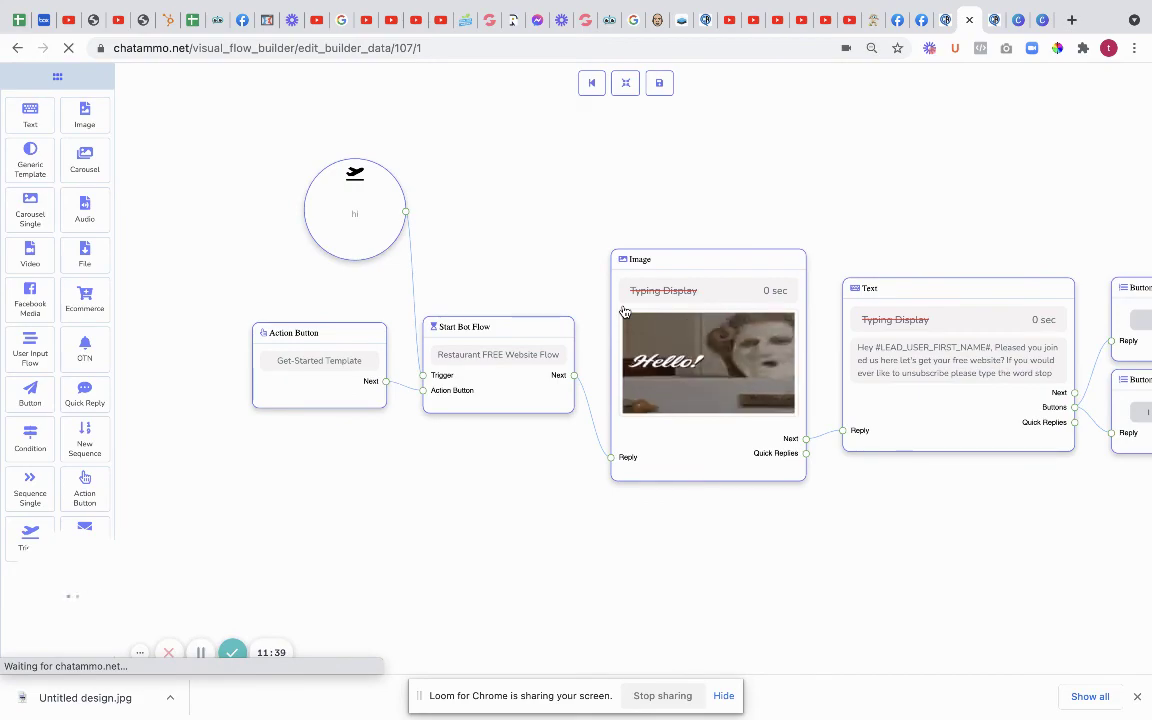
drag(846, 218, 257, 298)
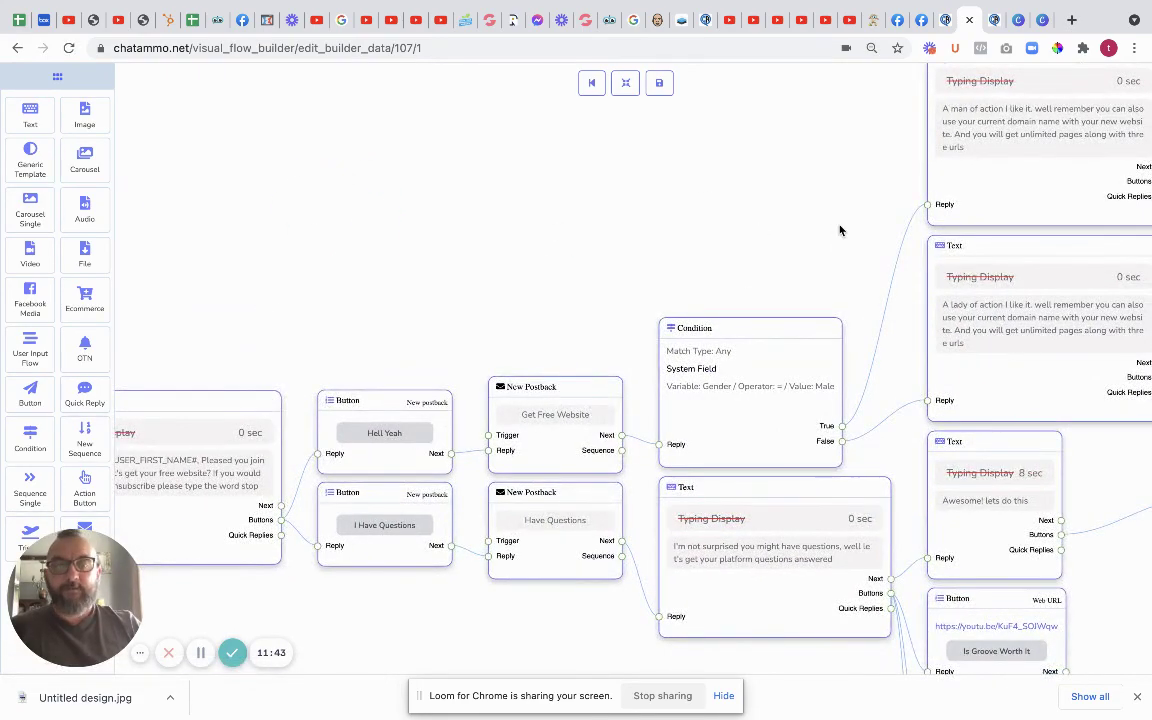
drag(838, 231, 268, 429)
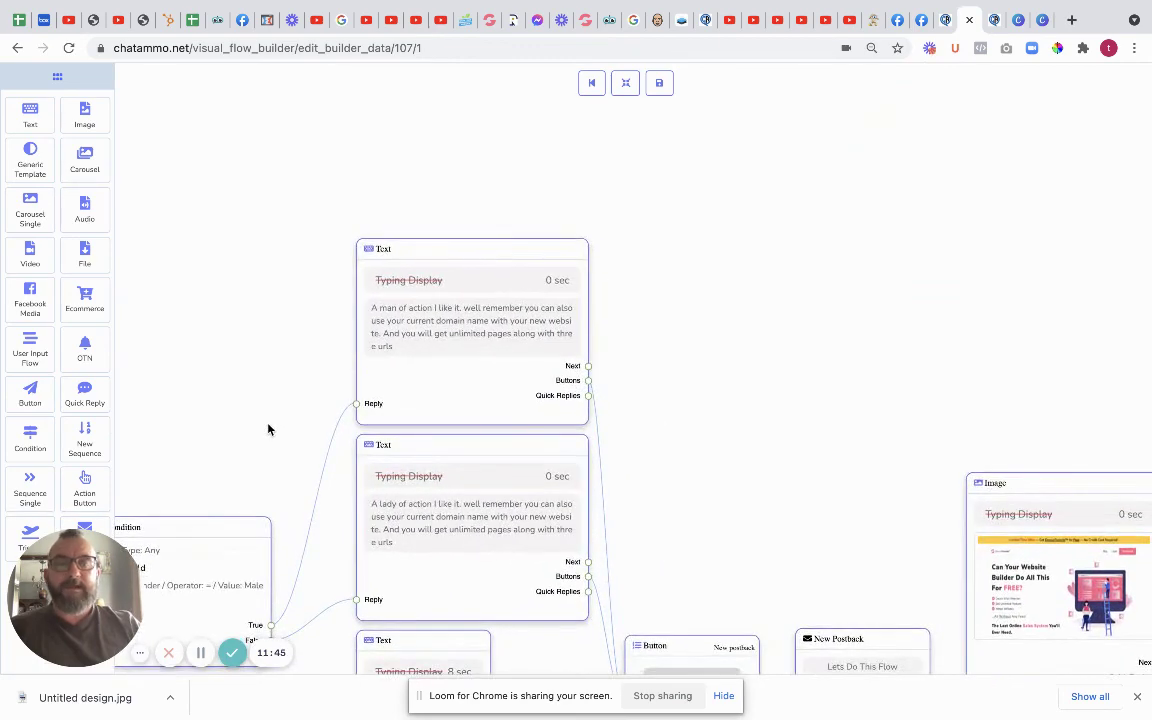
drag(810, 430, 251, 275)
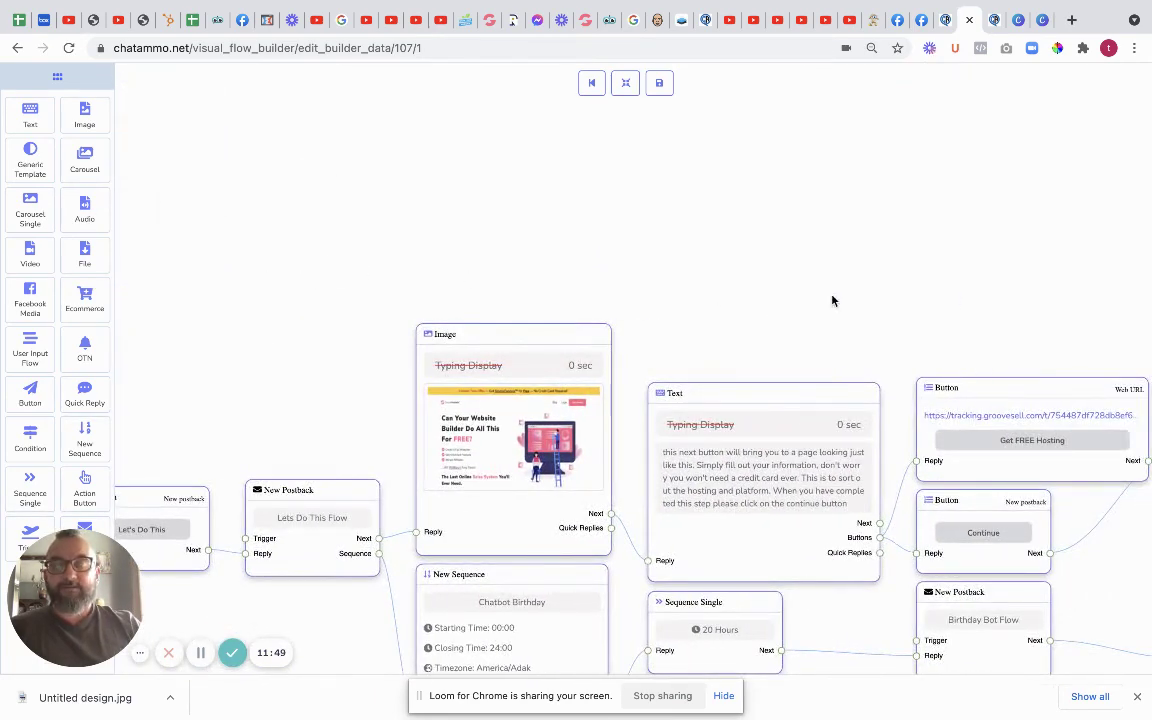
drag(832, 300, 340, 249)
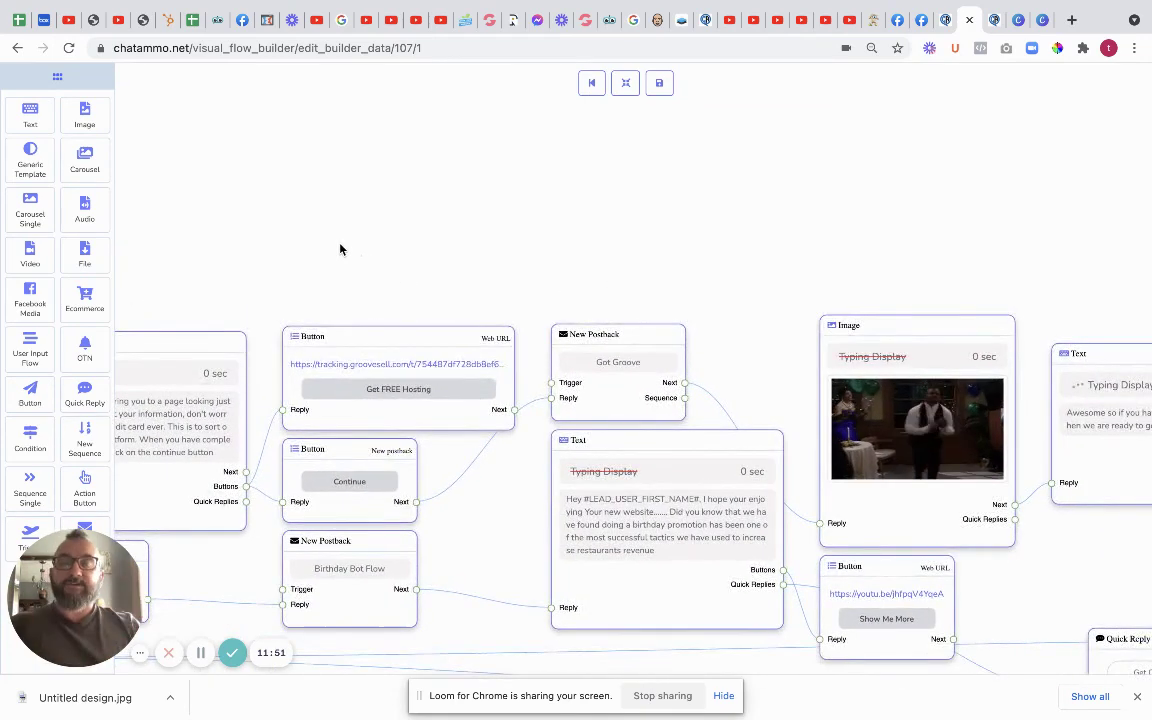